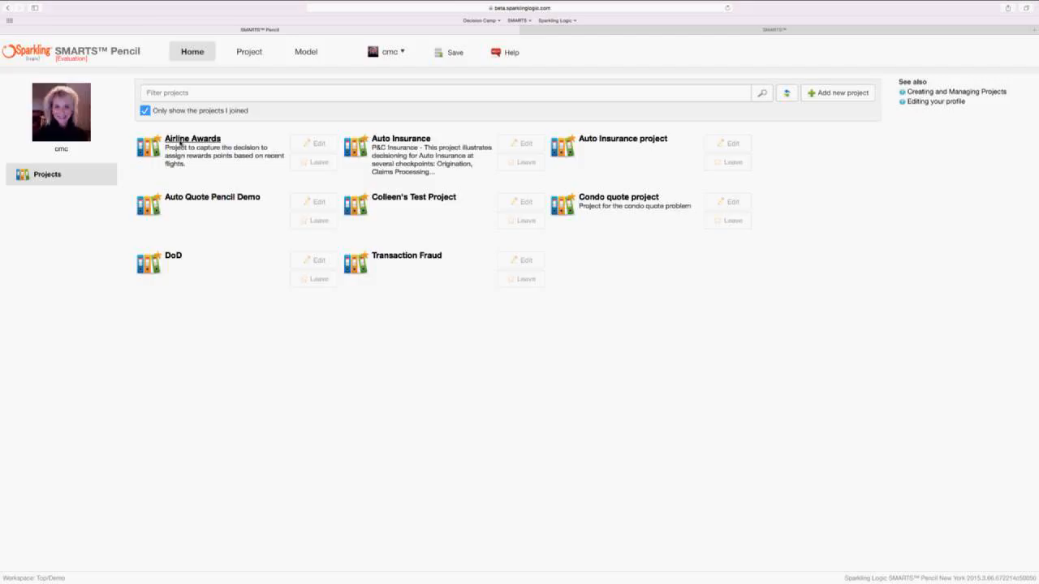
Open the Determine Total Award Points decision model in the Airline Awards project and confirm the top decision's name
{"action": "left_click", "coordinate": [181, 144]}
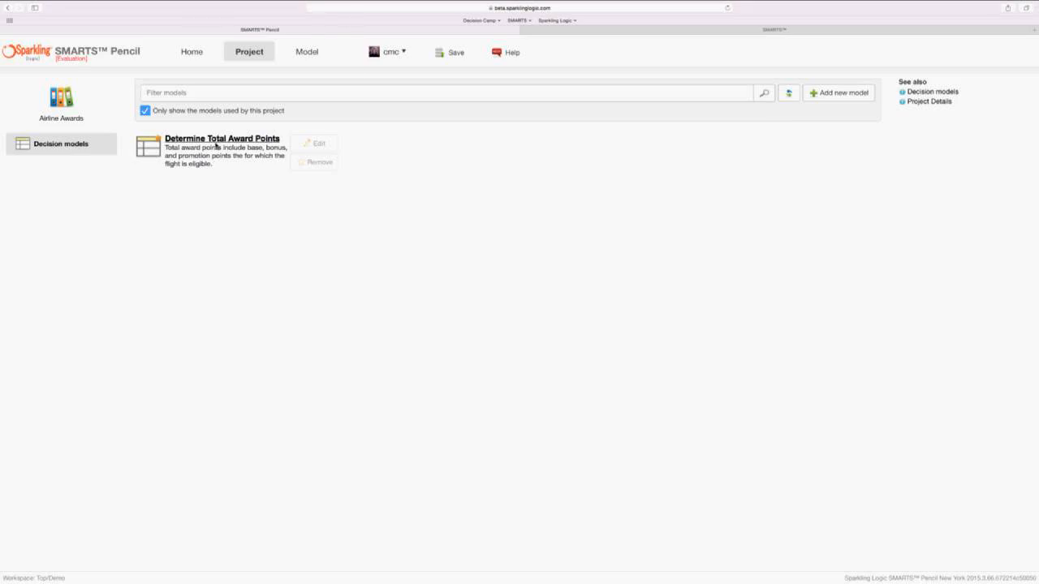
{"action": "left_click", "coordinate": [216, 142]}
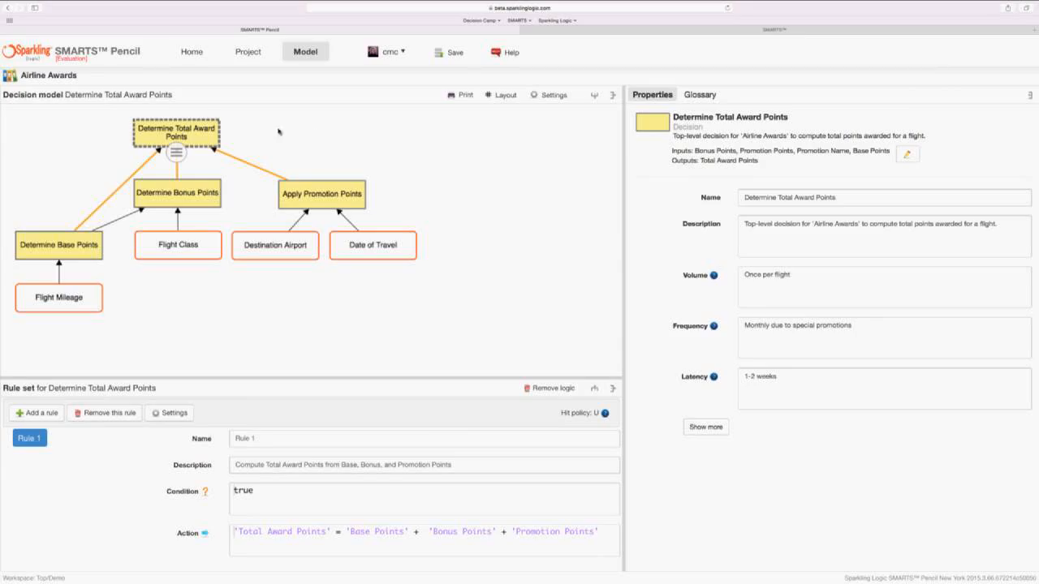
{"action": "double_click", "coordinate": [211, 137]}
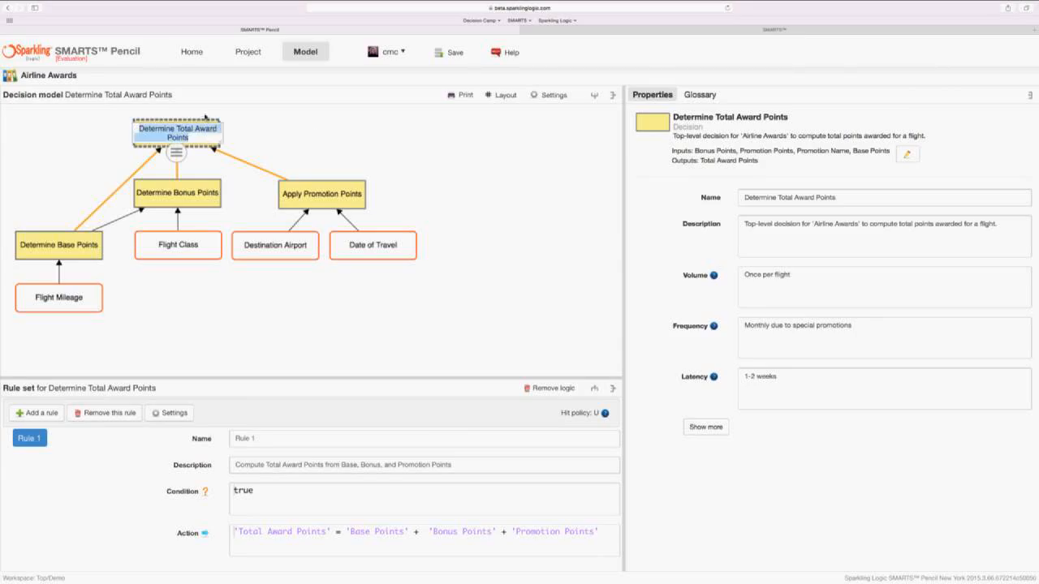
{"action": "key", "text": "Return"}
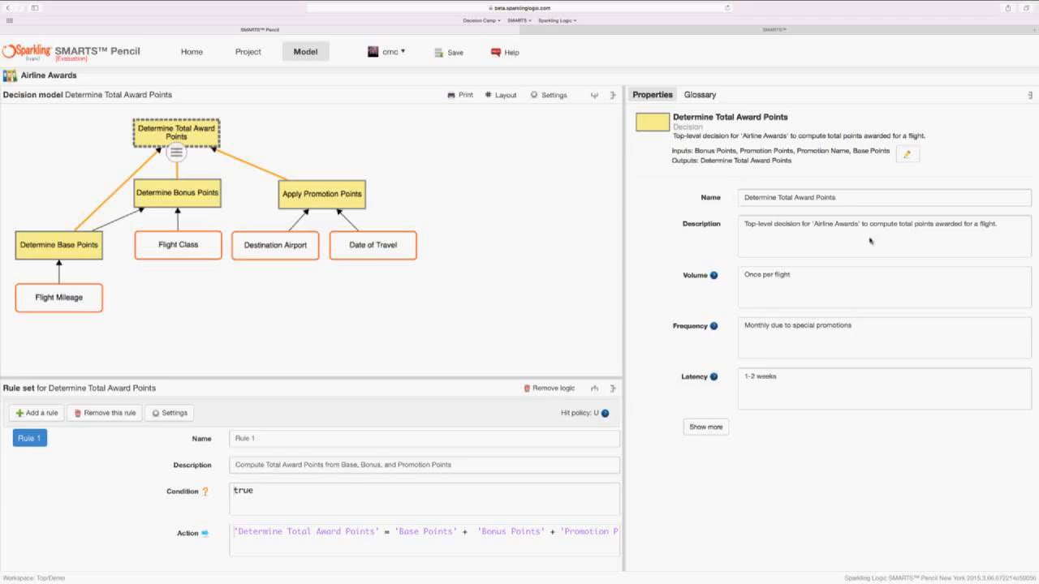
Examine the Volume, Frequency, Latency, Question and additional properties of the Determine Total Award Points decision
{"action": "mouse_move", "coordinate": [714, 280]}
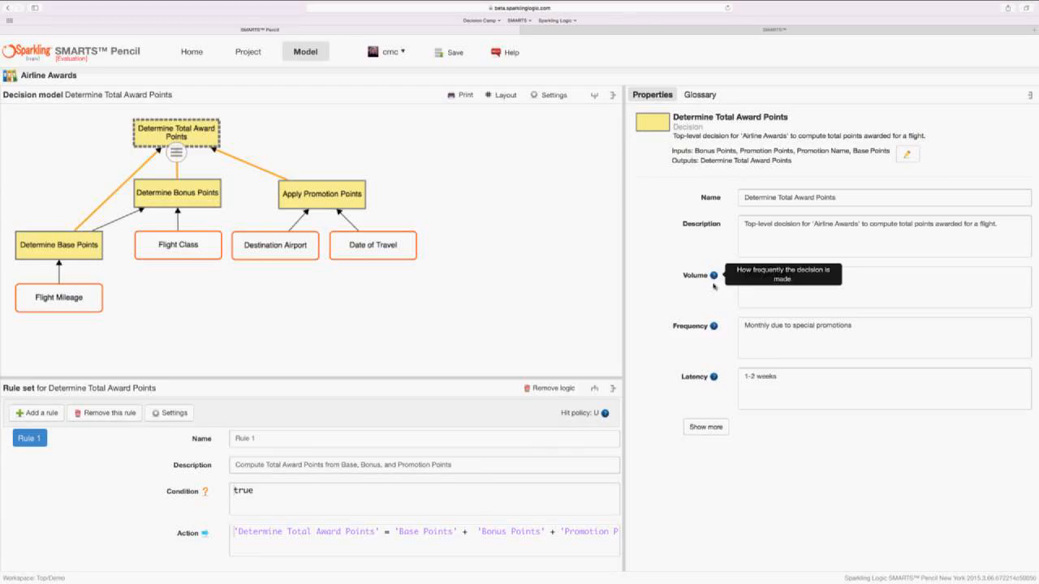
{"action": "mouse_move", "coordinate": [715, 327]}
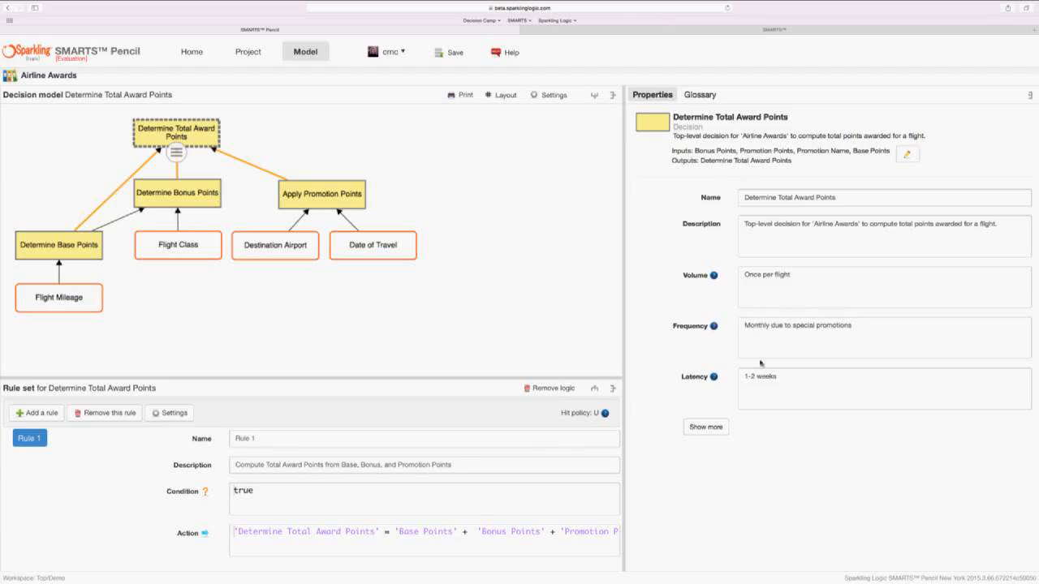
{"action": "mouse_move", "coordinate": [714, 377]}
{"action": "left_click", "coordinate": [713, 426]}
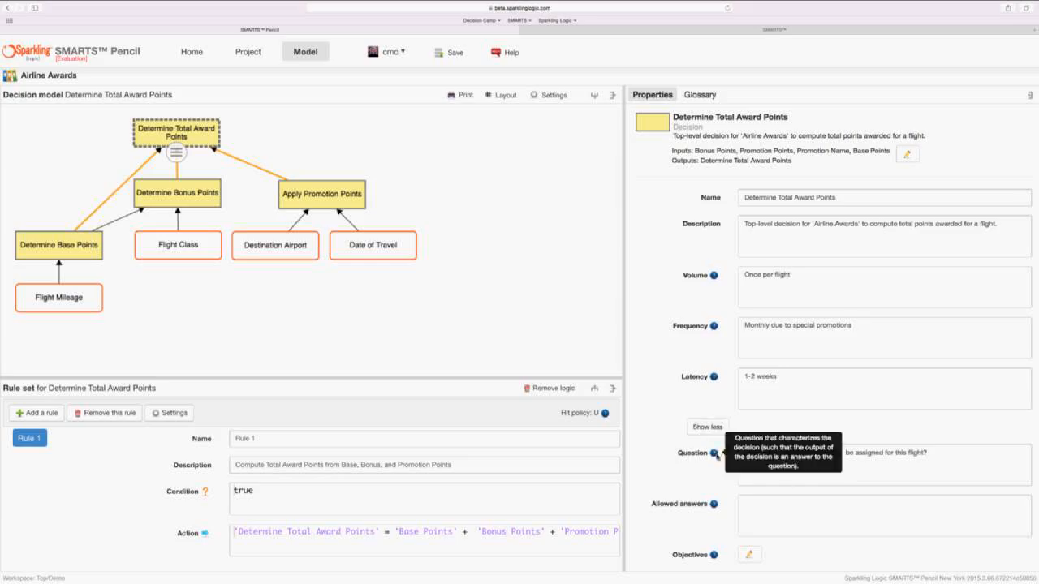
{"action": "mouse_move", "coordinate": [715, 455]}
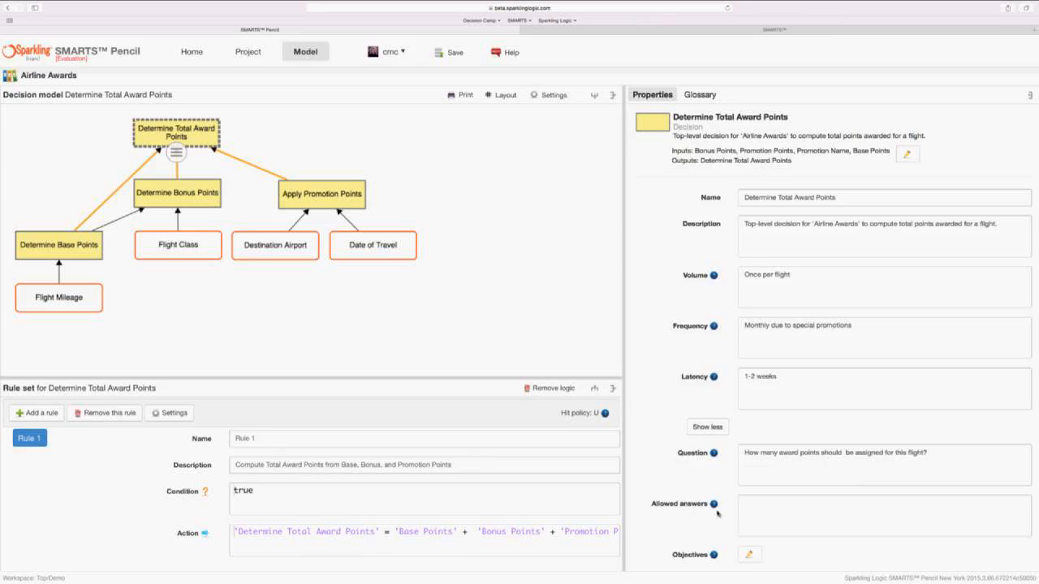
{"action": "scroll", "coordinate": [717, 513], "scroll_direction": "down", "scroll_amount": 3}
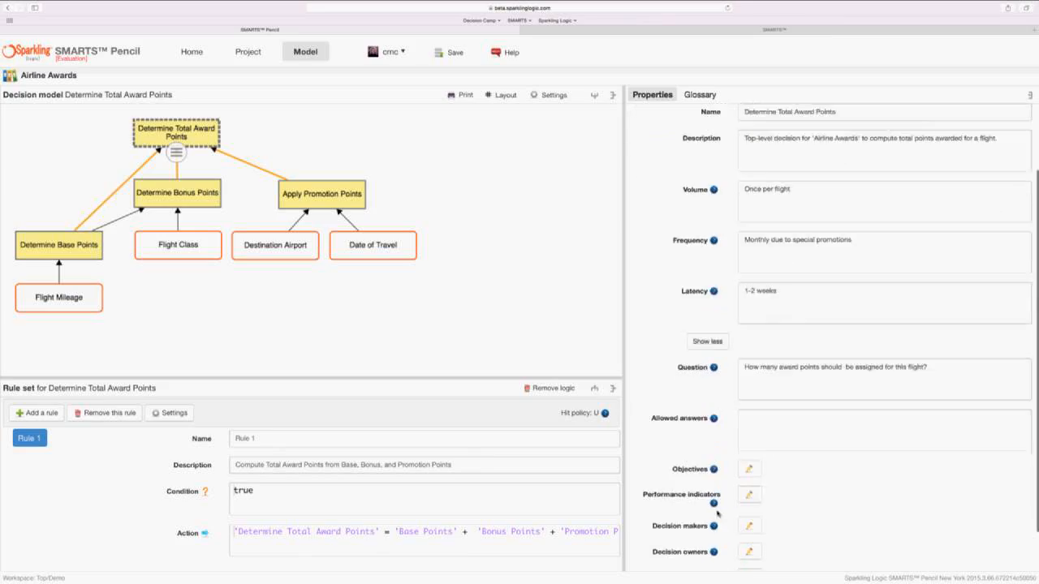
{"action": "scroll", "coordinate": [718, 518], "scroll_direction": "down", "scroll_amount": 2}
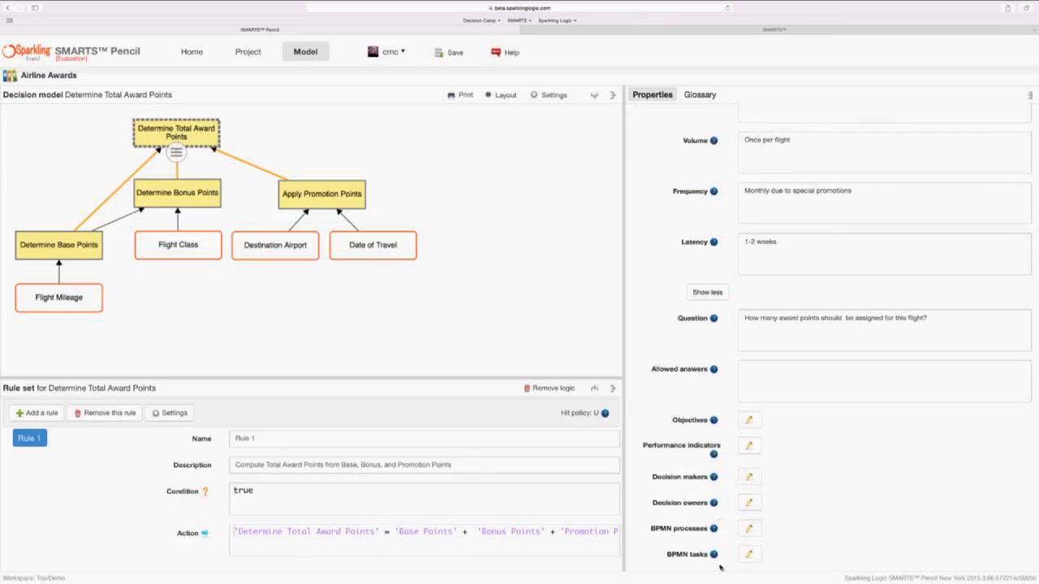
{"action": "scroll", "coordinate": [718, 397], "scroll_direction": "up", "scroll_amount": 5}
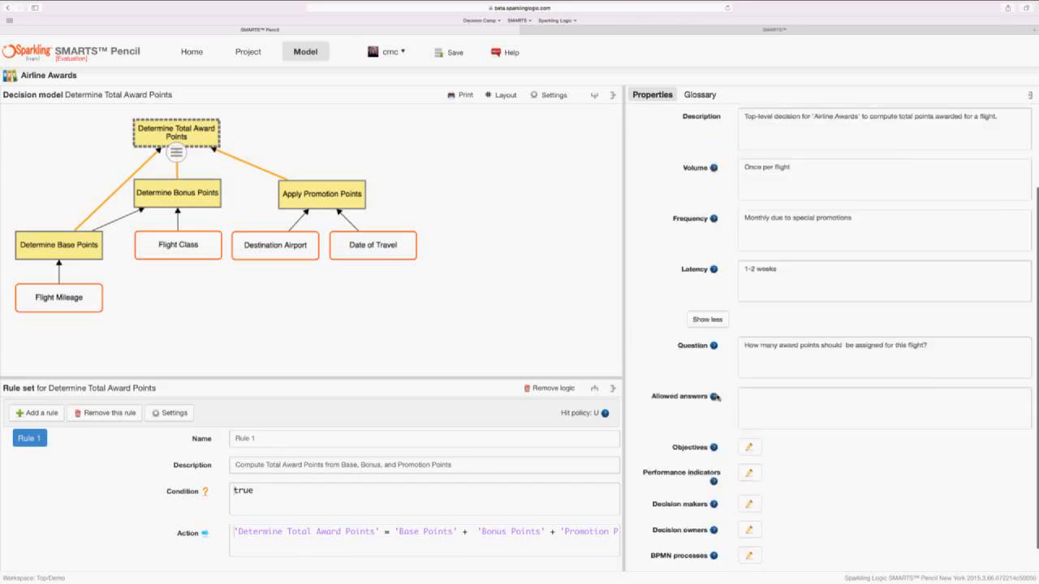
{"action": "left_click", "coordinate": [706, 426]}
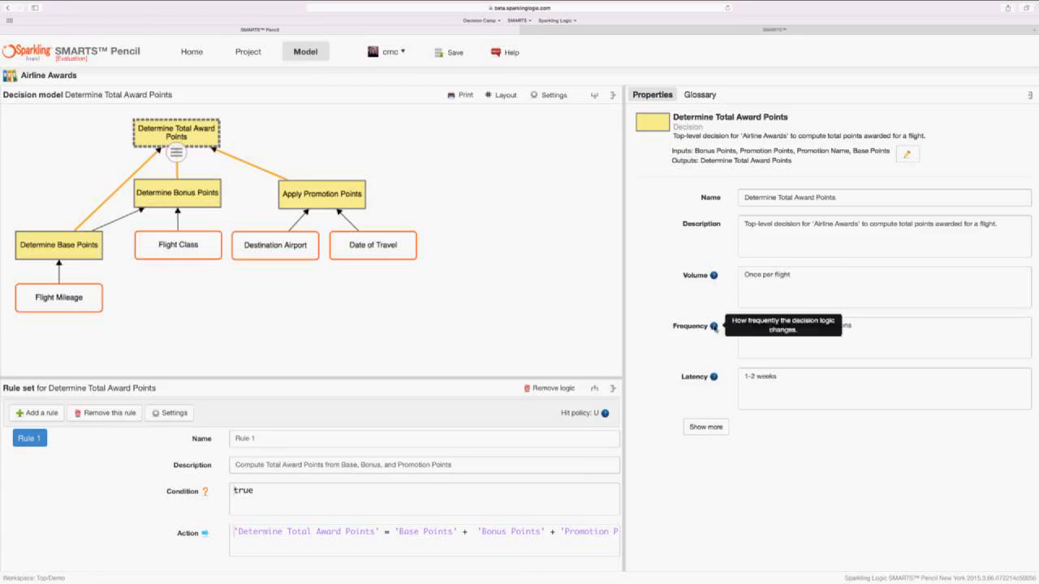
{"action": "mouse_move", "coordinate": [715, 382]}
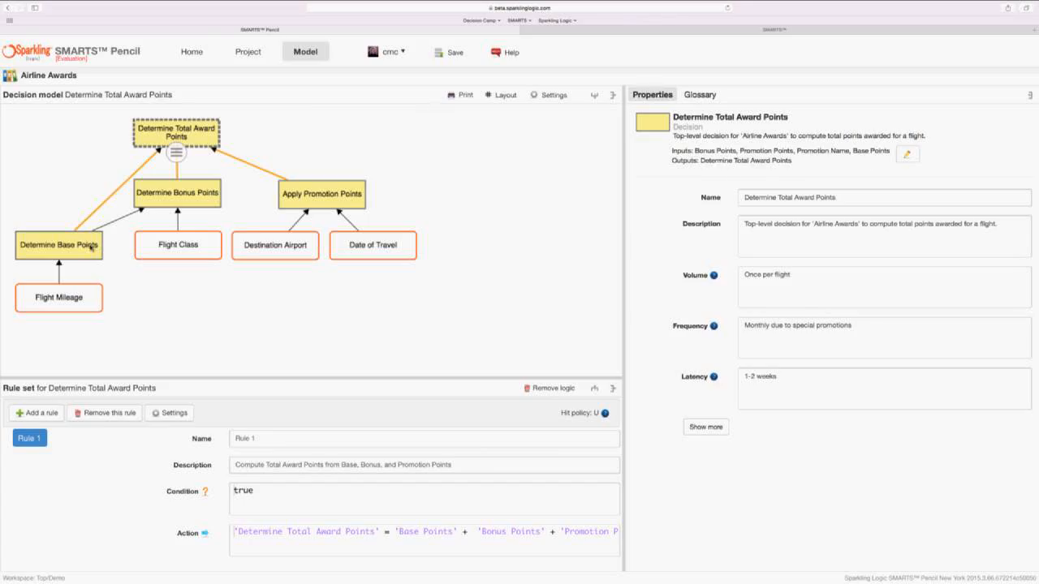
{"action": "left_click", "coordinate": [176, 152]}
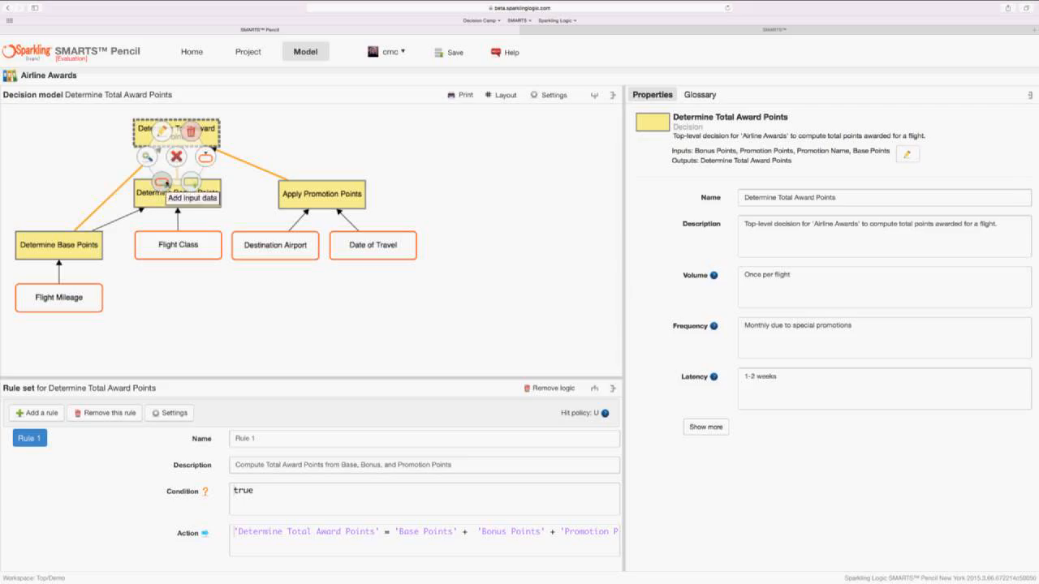
{"action": "left_click", "coordinate": [163, 181]}
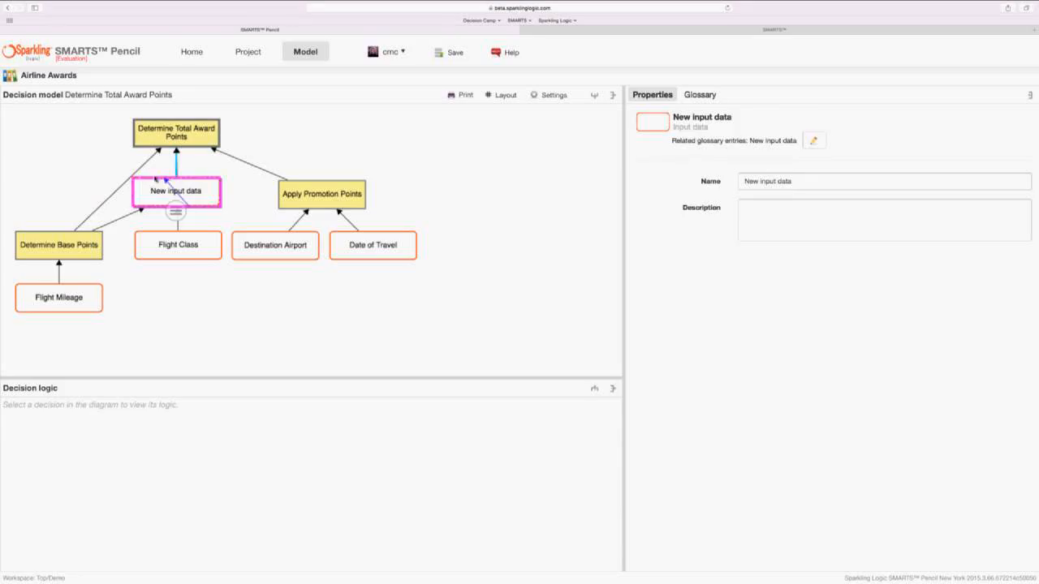
{"action": "left_click_drag", "start_coordinate": [207, 203], "coordinate": [207, 203]}
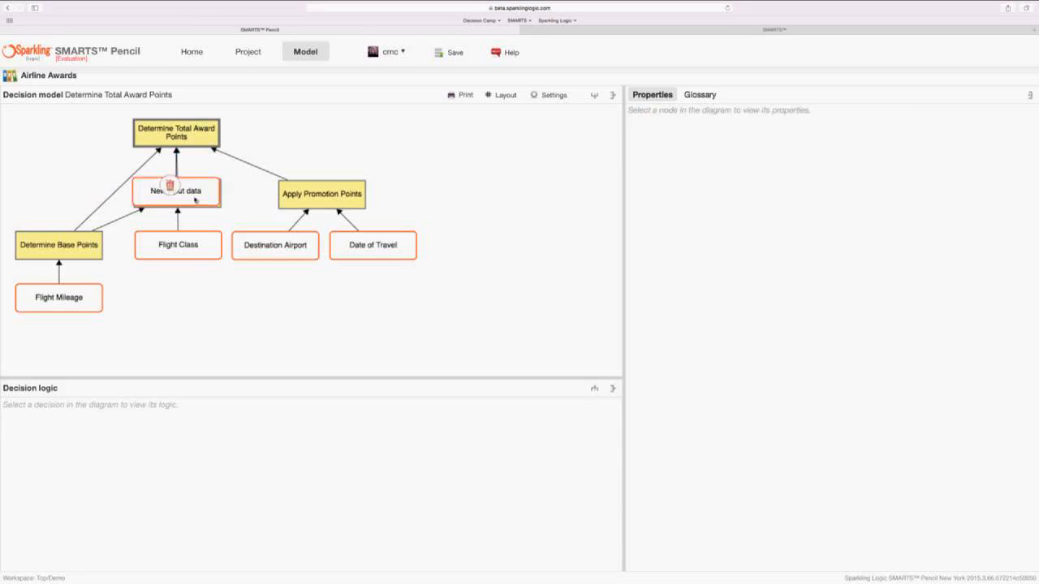
{"action": "left_click_drag", "start_coordinate": [196, 192], "coordinate": [74, 155]}
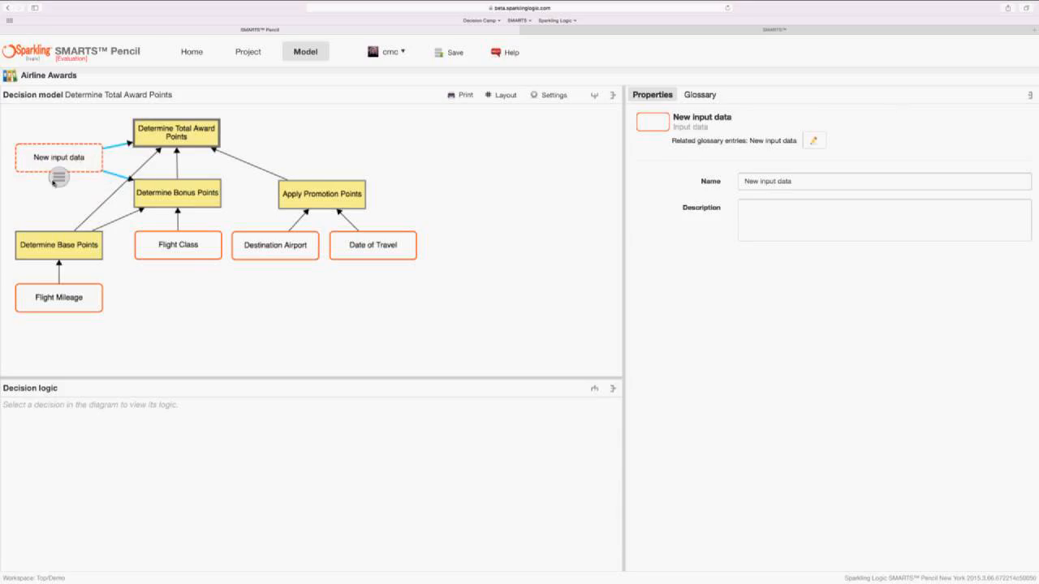
{"action": "left_click", "coordinate": [55, 179]}
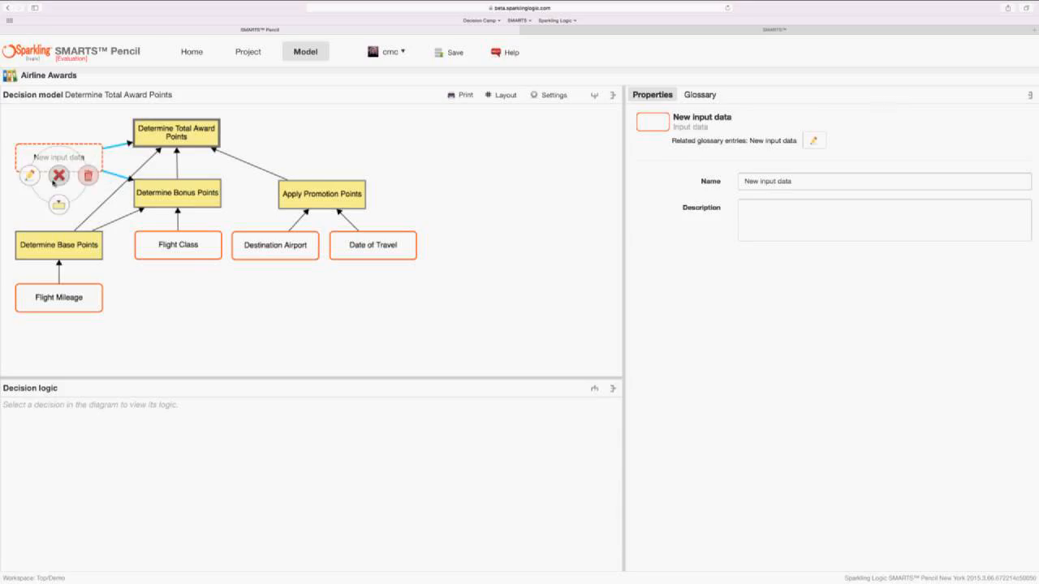
{"action": "left_click", "coordinate": [88, 176]}
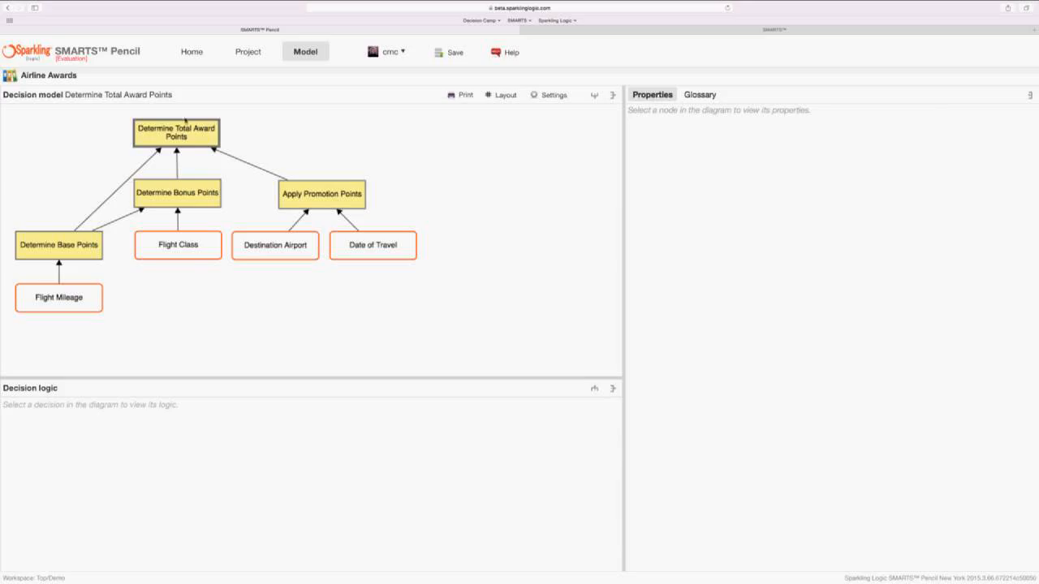
Add an input data node to Determine Total Award Points, placed beside it in the diagram, and turn it into a decision
{"action": "left_click", "coordinate": [183, 142]}
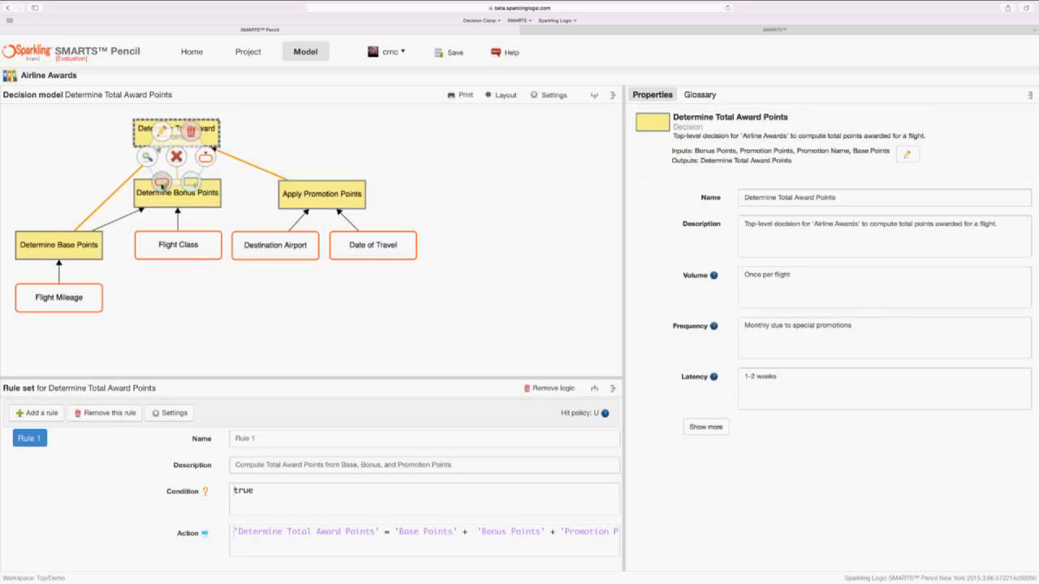
{"action": "left_click", "coordinate": [162, 185]}
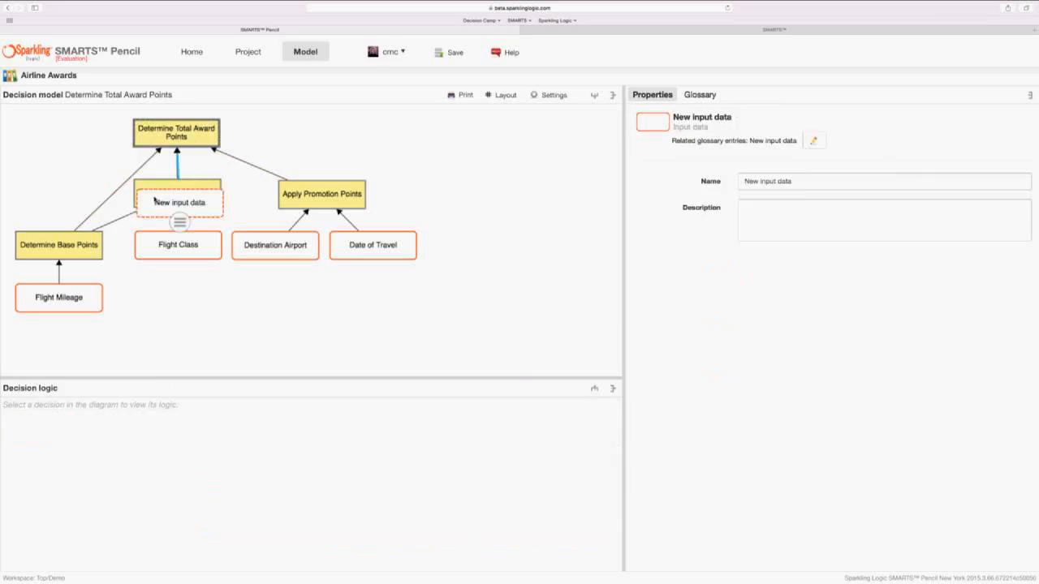
{"action": "left_click_drag", "start_coordinate": [162, 208], "coordinate": [44, 159]}
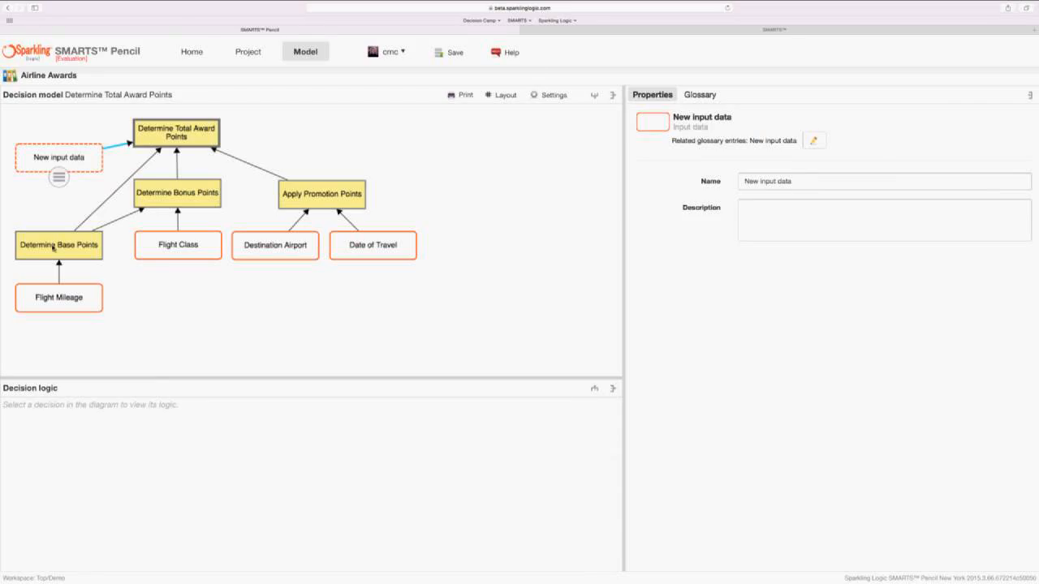
{"action": "left_click", "coordinate": [59, 184]}
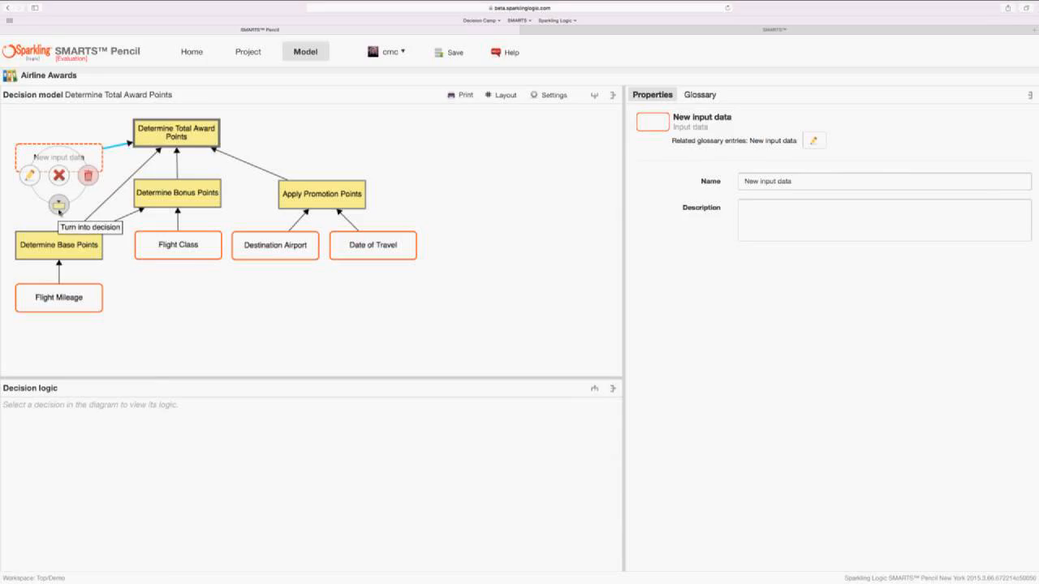
{"action": "left_click", "coordinate": [58, 206]}
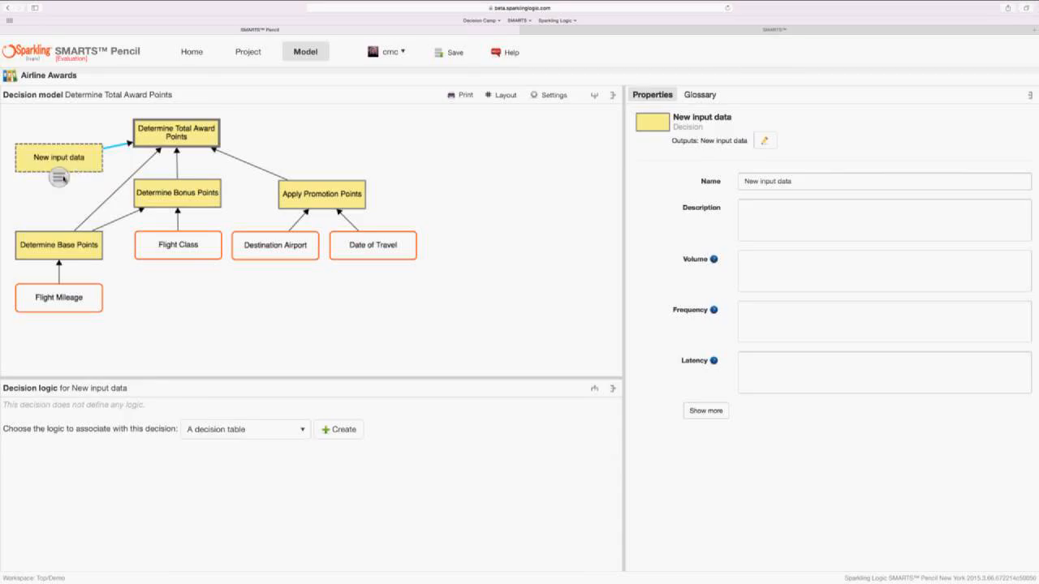
Delete the New input data decision from the diagram
{"action": "left_click", "coordinate": [58, 177]}
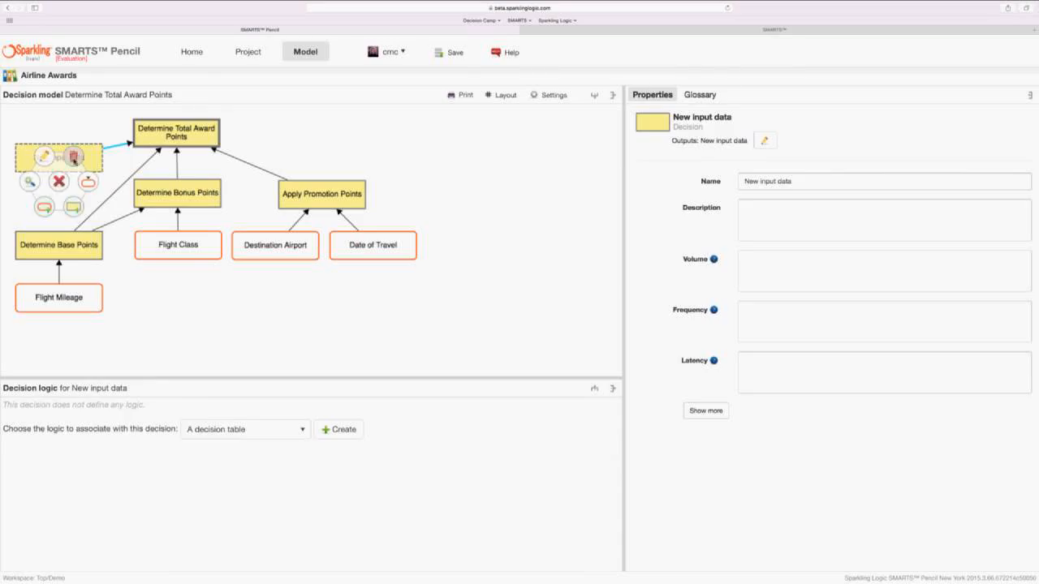
{"action": "left_click", "coordinate": [73, 156]}
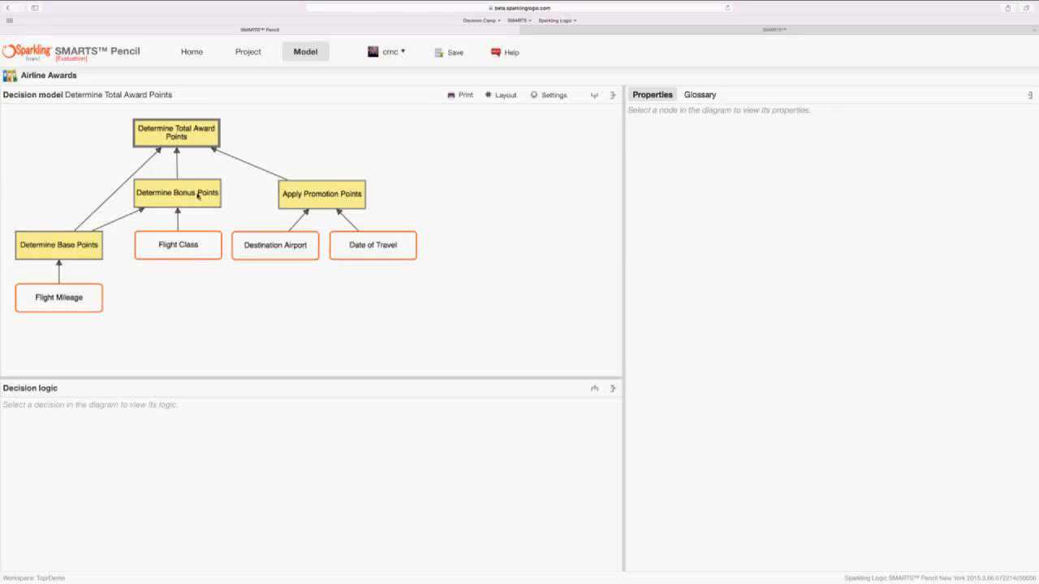
Examine the decision table of Determine Base Points and its options for adding rows and columns
{"action": "left_click", "coordinate": [76, 241]}
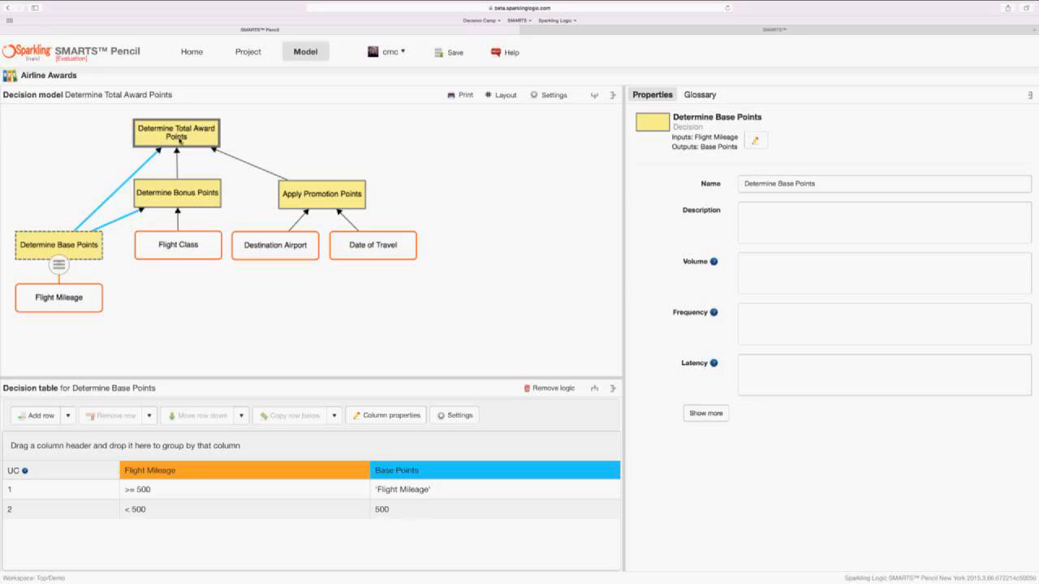
{"action": "double_click", "coordinate": [84, 251]}
{"action": "left_click", "coordinate": [59, 237]}
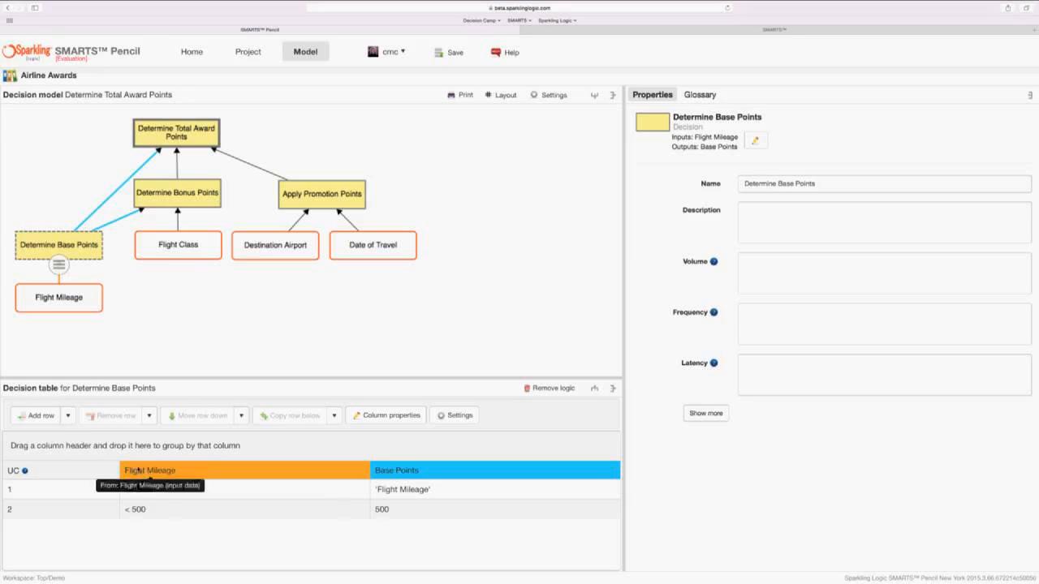
{"action": "left_click", "coordinate": [69, 417]}
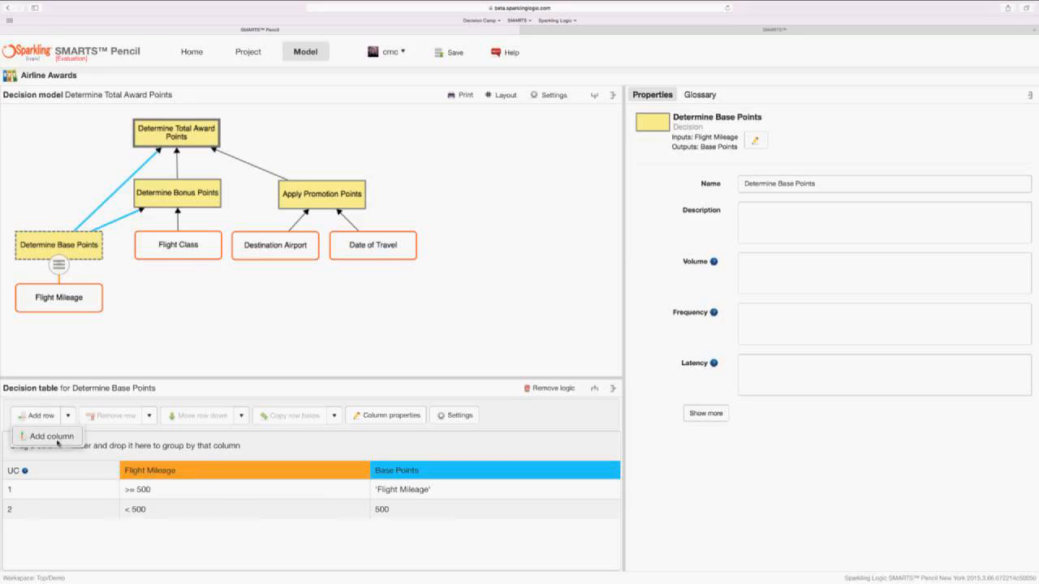
{"action": "left_click", "coordinate": [69, 416]}
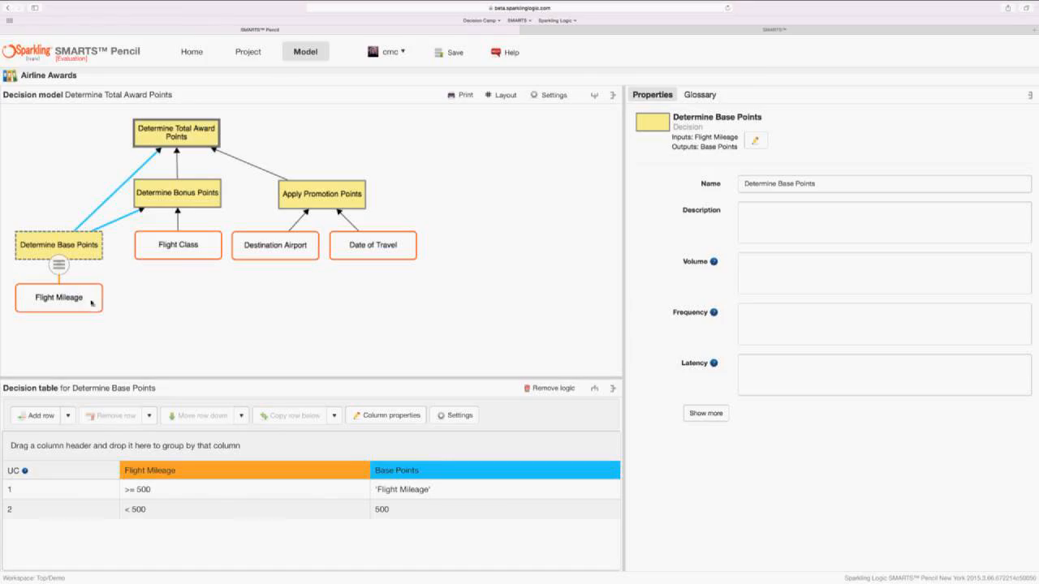
Show the model's glossary and group its entries by Category
{"action": "left_click", "coordinate": [717, 96]}
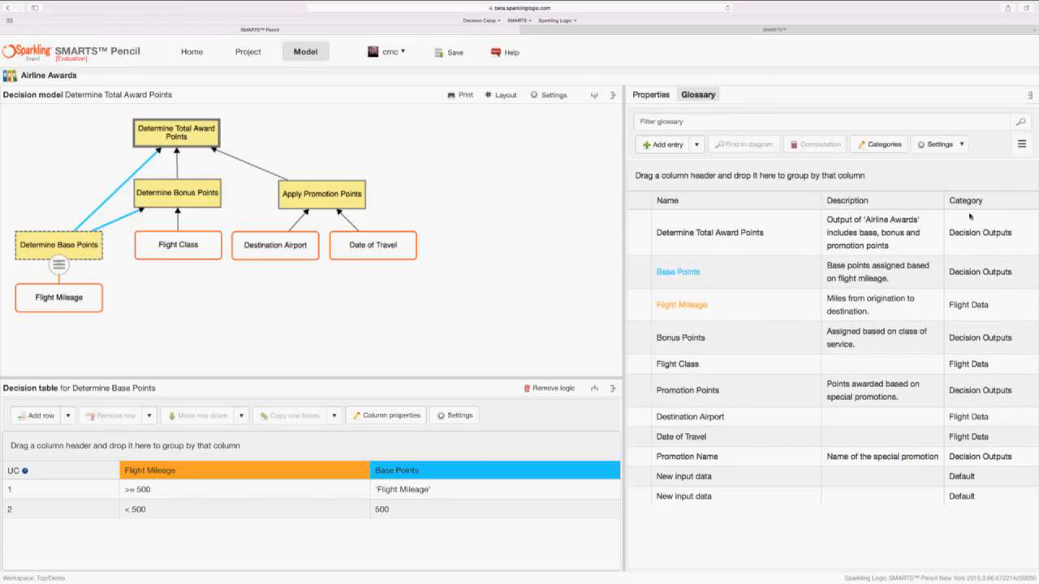
{"action": "left_click_drag", "start_coordinate": [968, 207], "coordinate": [779, 186]}
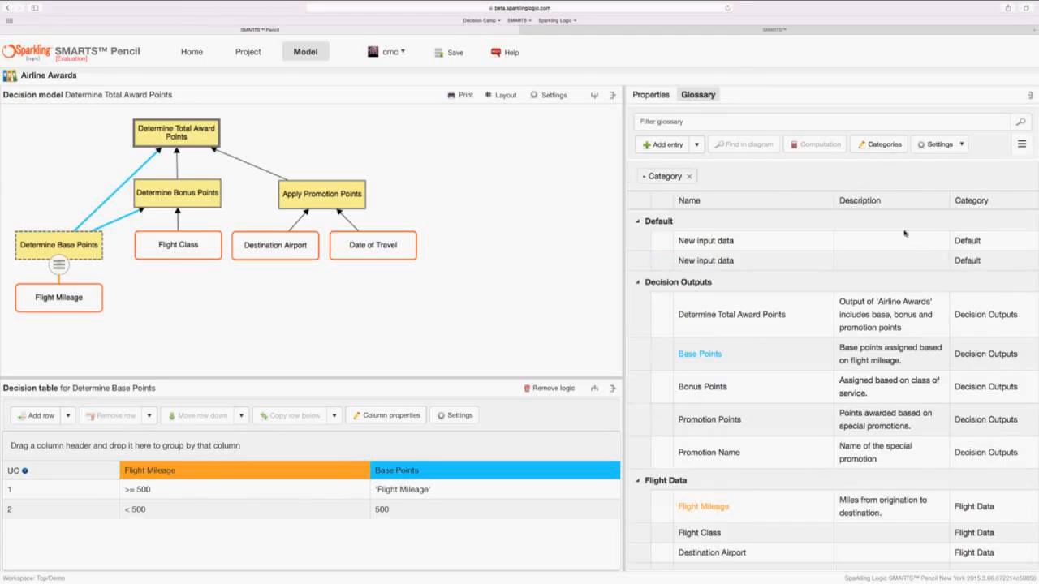
Remove the first New input data entry from the glossary's Default category
{"action": "left_click", "coordinate": [801, 242]}
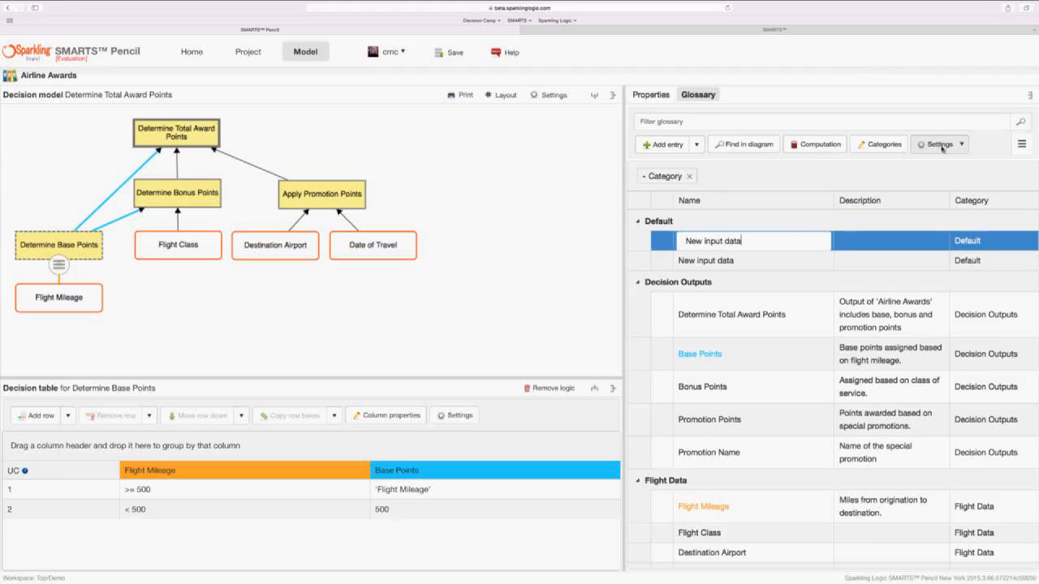
{"action": "left_click", "coordinate": [697, 144]}
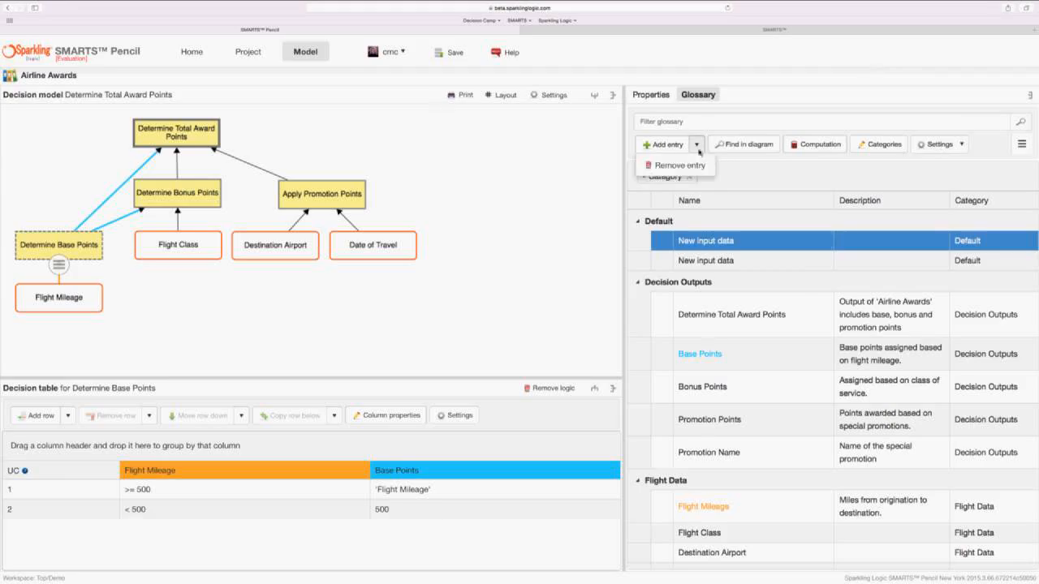
{"action": "left_click", "coordinate": [688, 165]}
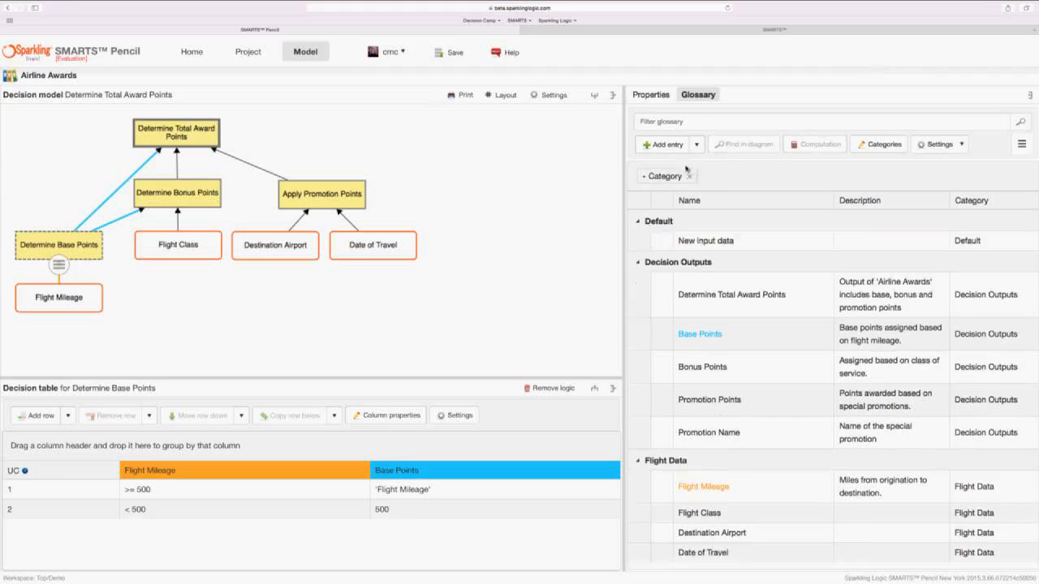
Remove the remaining New input data entry from the glossary's Default category
{"action": "left_click", "coordinate": [690, 243]}
{"action": "left_click", "coordinate": [696, 144]}
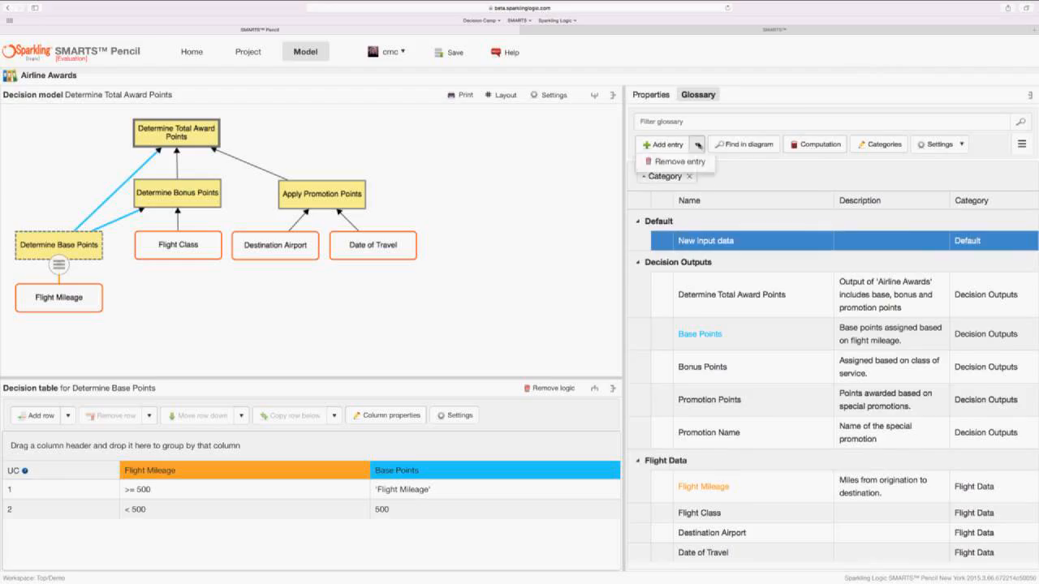
{"action": "left_click", "coordinate": [680, 165]}
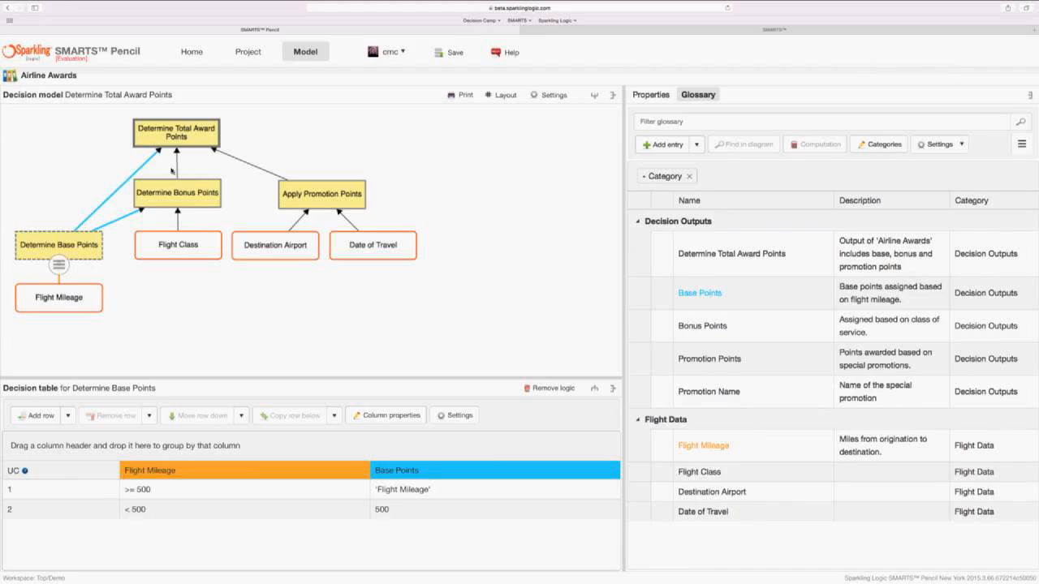
View the decision tables and highlighted glossary entries of Determine Bonus Points, Apply Promotion Points and Determine Base Points
{"action": "left_click", "coordinate": [185, 193]}
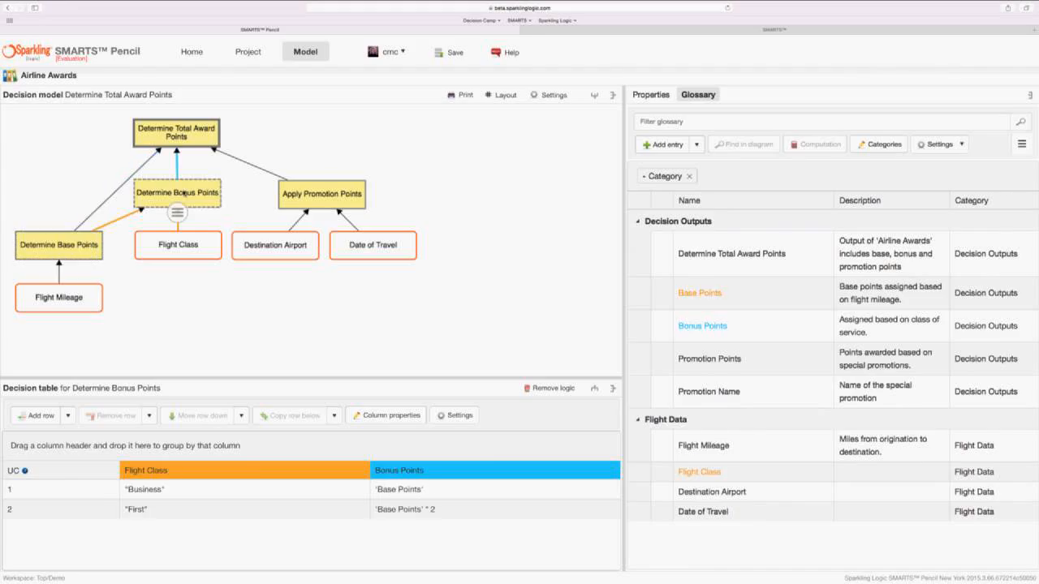
{"action": "left_click", "coordinate": [311, 205]}
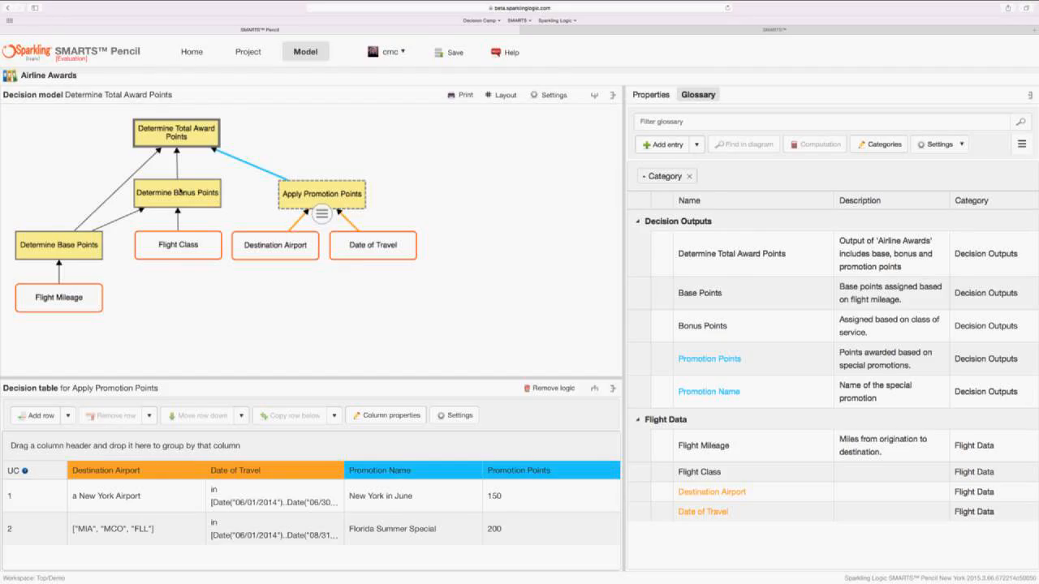
{"action": "left_click", "coordinate": [59, 248]}
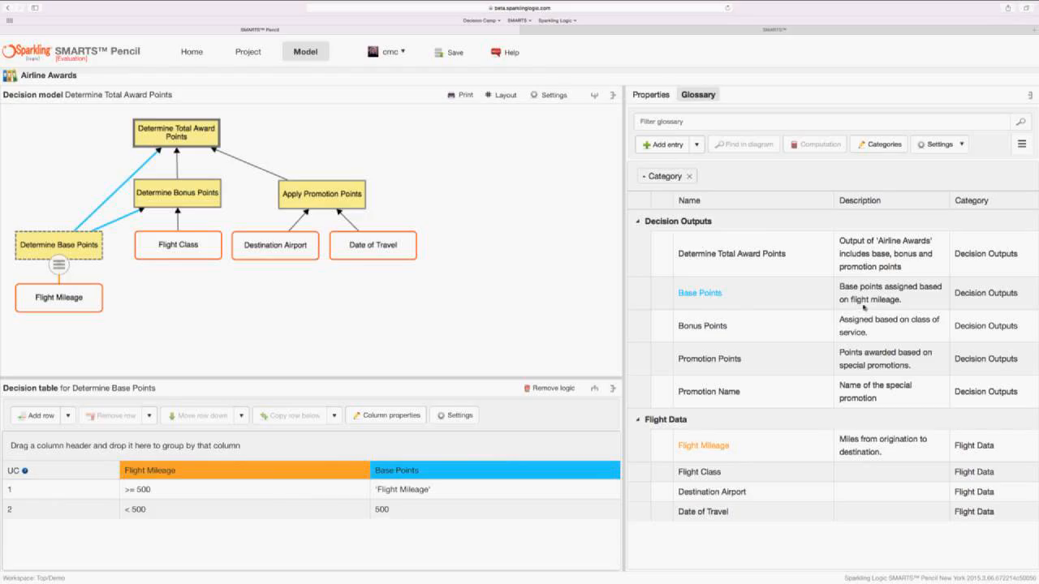
Examine the category choices available for the Determine Total Award Points glossary entry
{"action": "left_click", "coordinate": [1026, 257]}
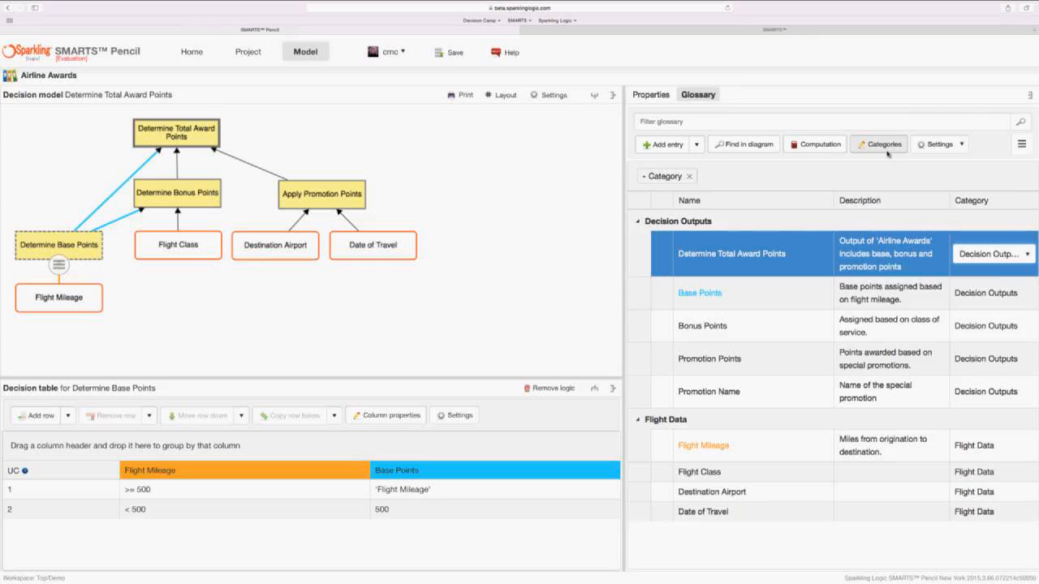
{"action": "left_click", "coordinate": [1026, 254]}
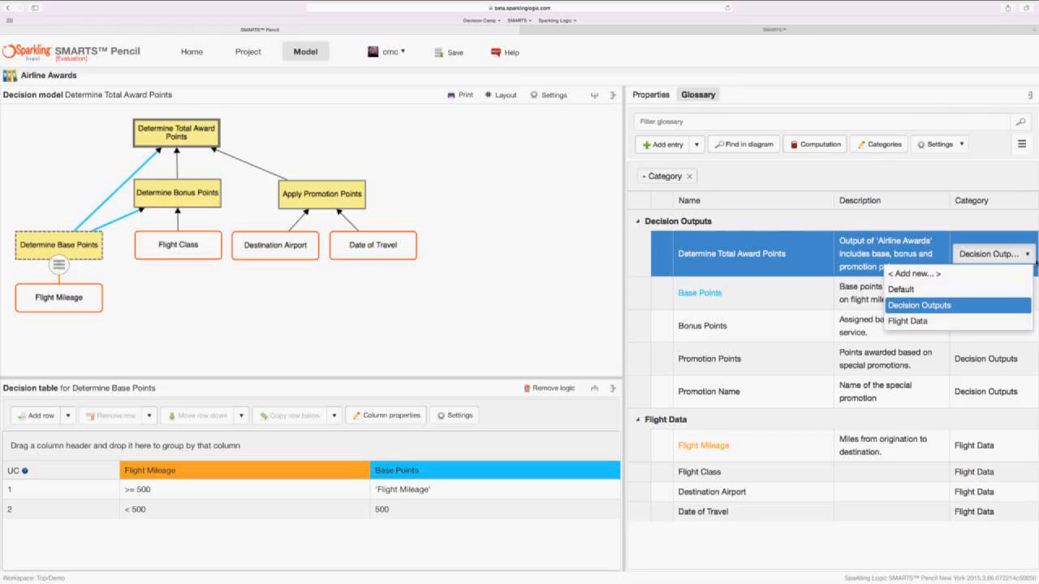
{"action": "left_click", "coordinate": [997, 256]}
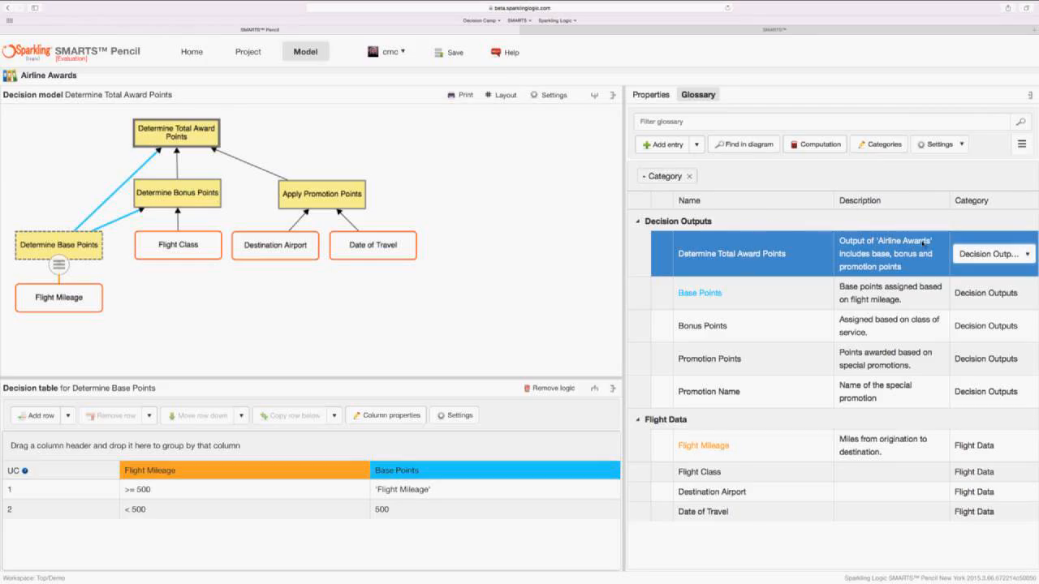
Show the glossary's alias, type and count columns and widen the glossary pane to fit them
{"action": "left_click", "coordinate": [962, 146]}
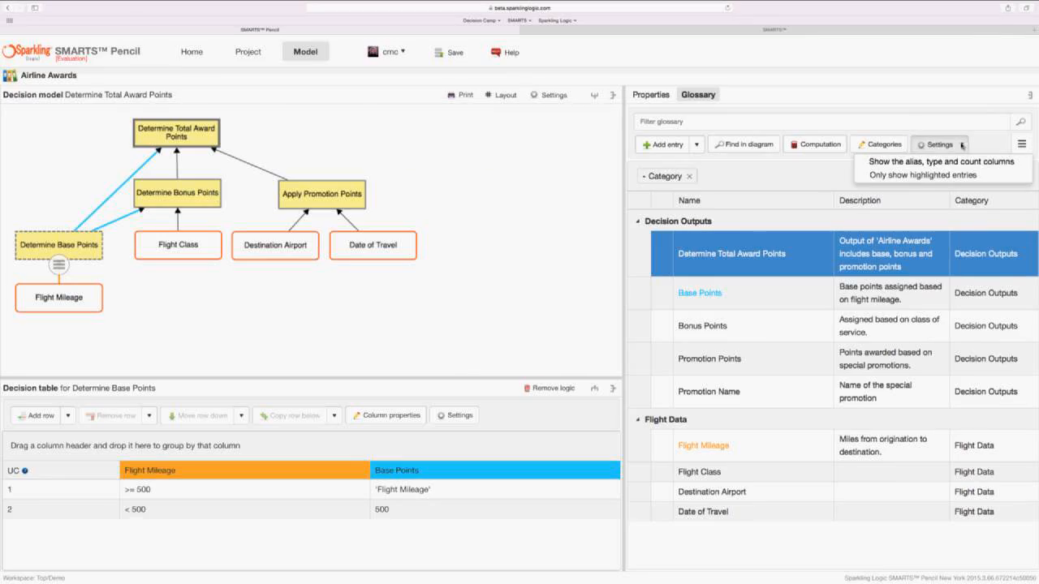
{"action": "left_click", "coordinate": [920, 163]}
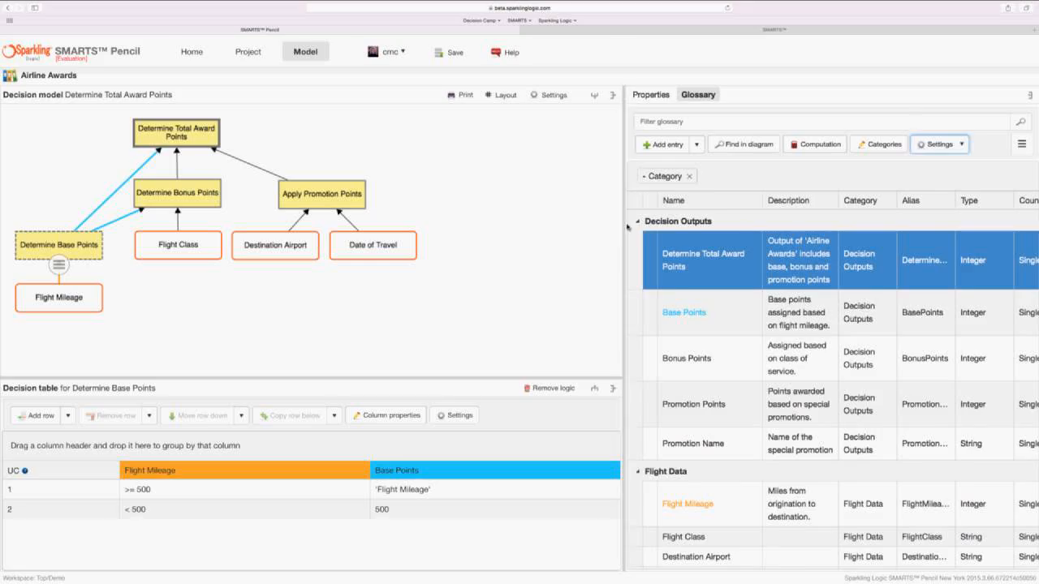
{"action": "left_click_drag", "start_coordinate": [626, 227], "coordinate": [530, 223]}
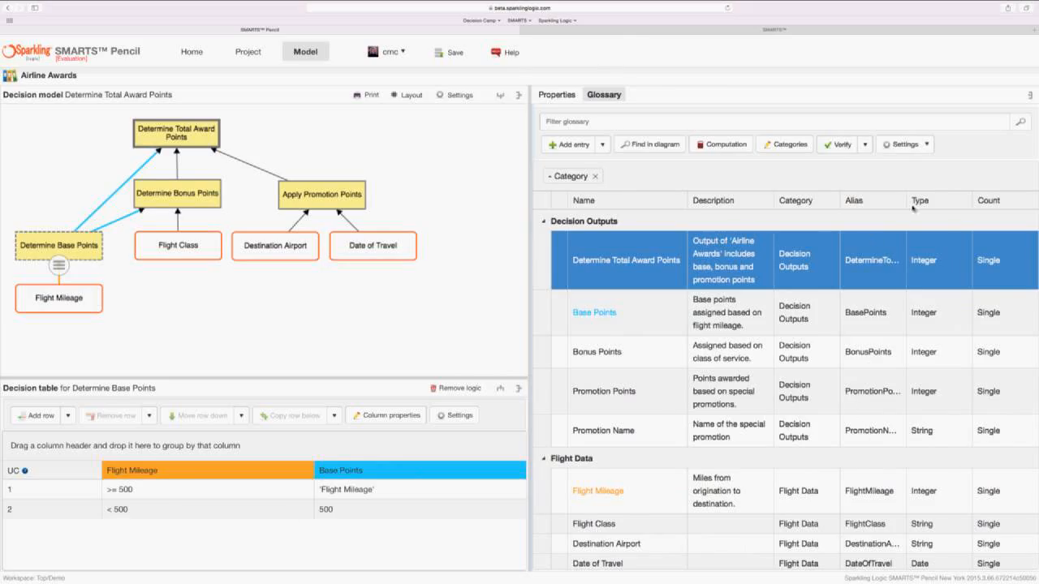
Examine the type choices, count choices and alias of the Determine Total Award Points glossary entry
{"action": "left_click", "coordinate": [950, 268]}
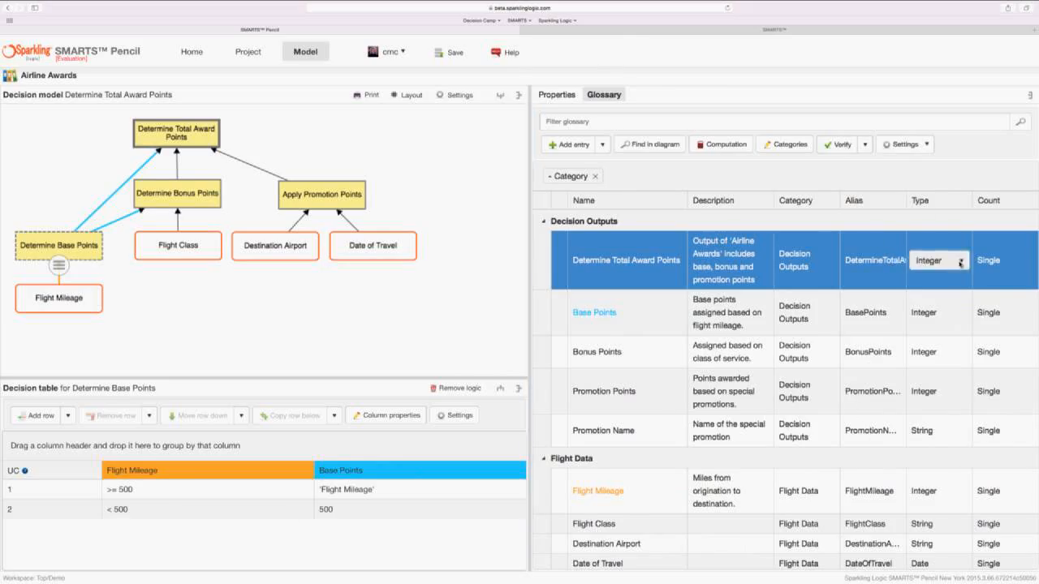
{"action": "left_click", "coordinate": [959, 263]}
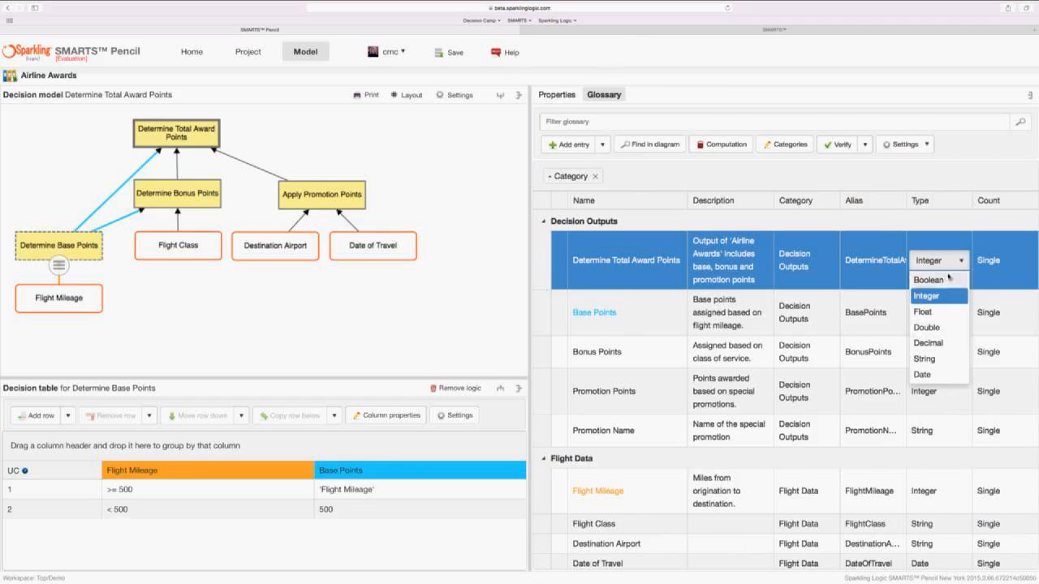
{"action": "left_click", "coordinate": [944, 261]}
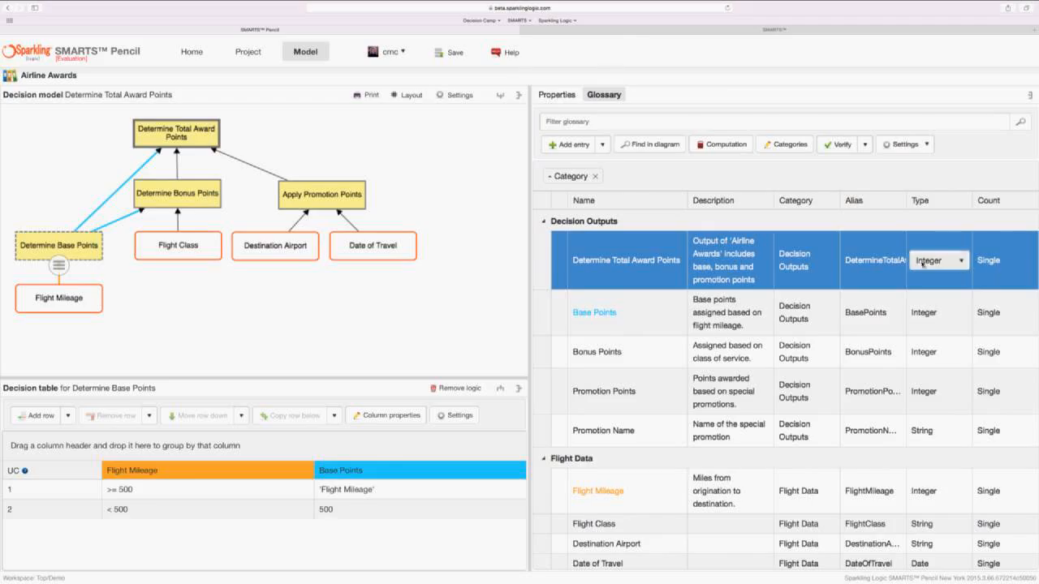
{"action": "left_click", "coordinate": [1006, 263]}
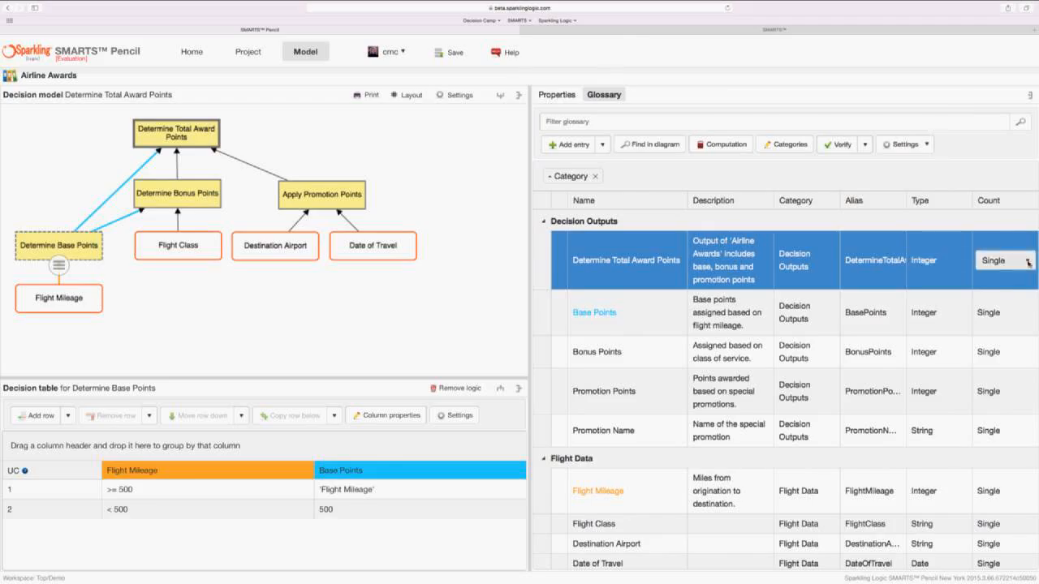
{"action": "left_click", "coordinate": [1028, 262]}
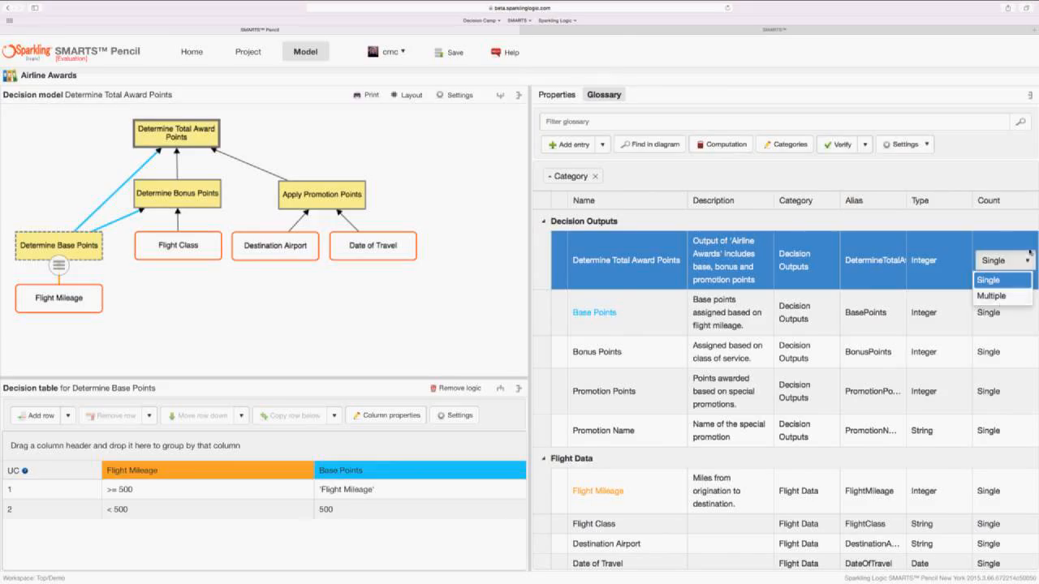
{"action": "left_click", "coordinate": [1025, 258]}
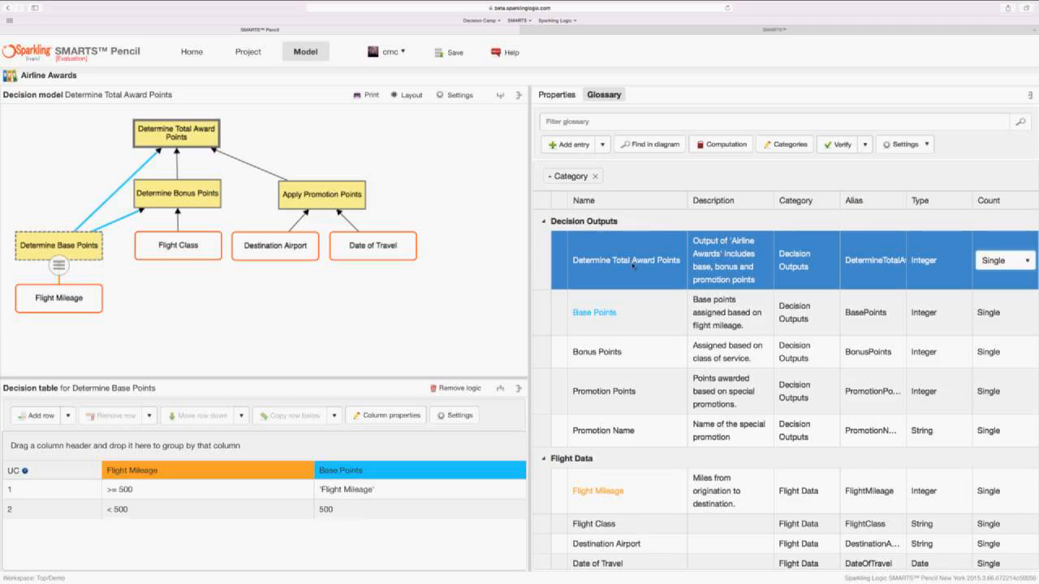
{"action": "left_click", "coordinate": [877, 248]}
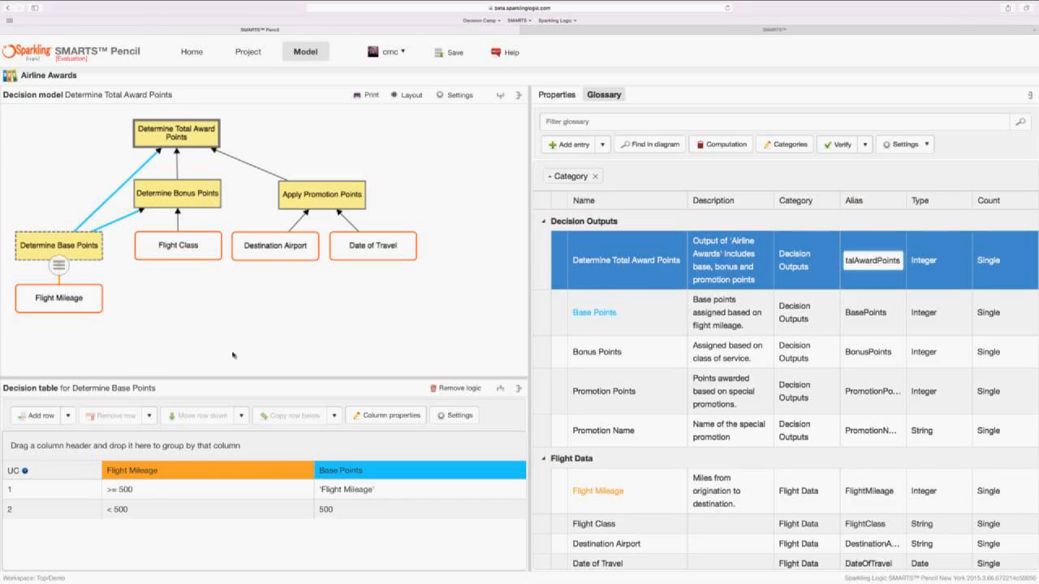
Review the decision tables of Determine Bonus Points and Apply Promotion Points, adjusting the Date of Travel column width to read its conditions
{"action": "left_click", "coordinate": [192, 202]}
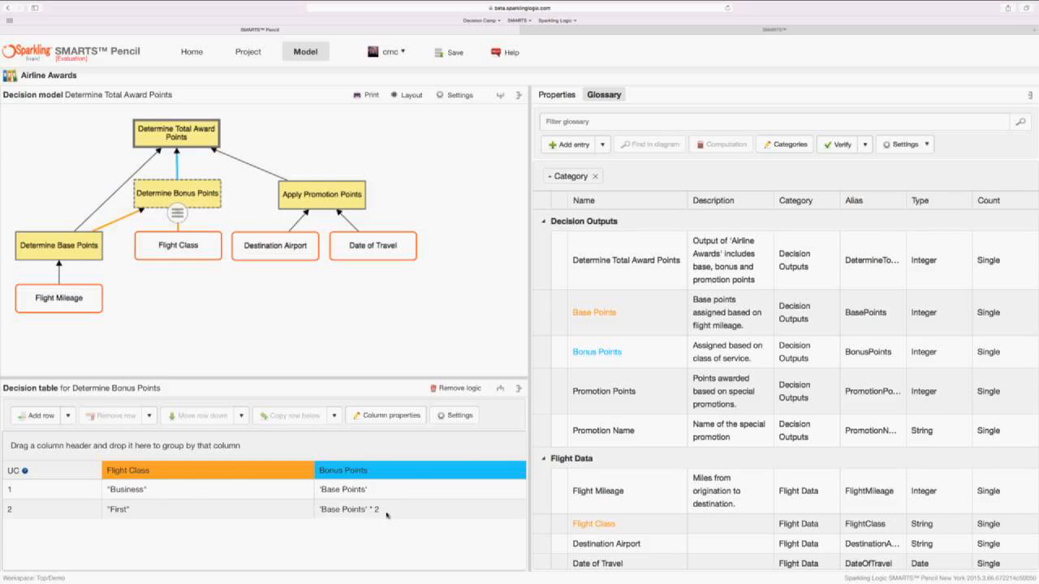
{"action": "left_click", "coordinate": [326, 194]}
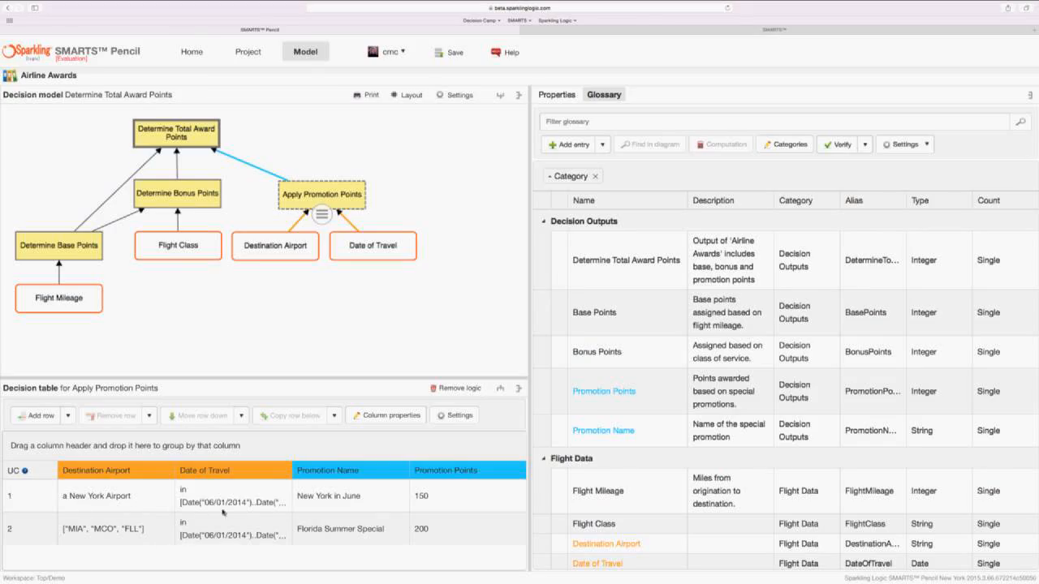
{"action": "double_click", "coordinate": [294, 469]}
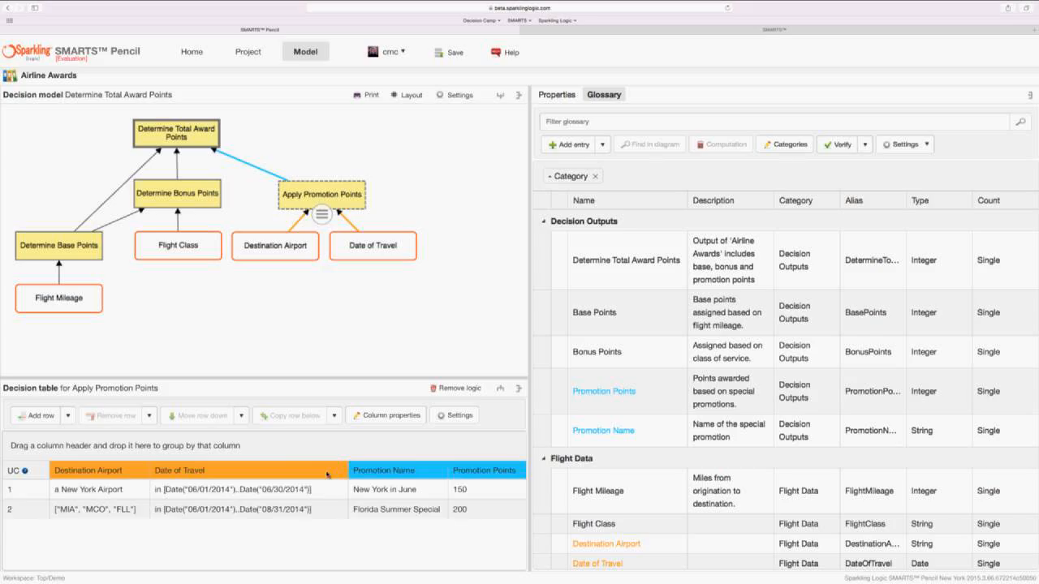
{"action": "left_click_drag", "start_coordinate": [327, 474], "coordinate": [295, 472]}
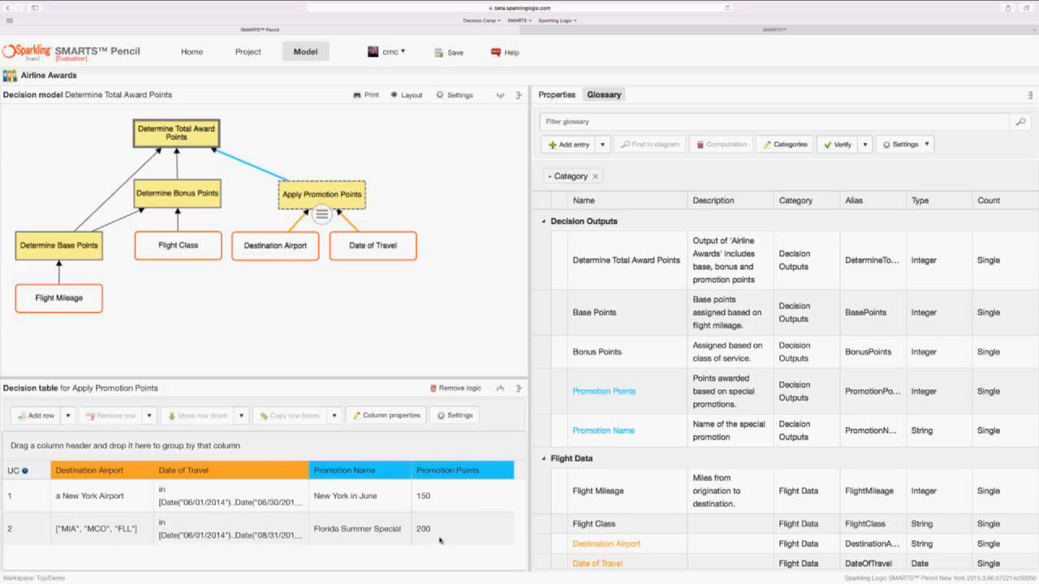
{"action": "left_click", "coordinate": [841, 151]}
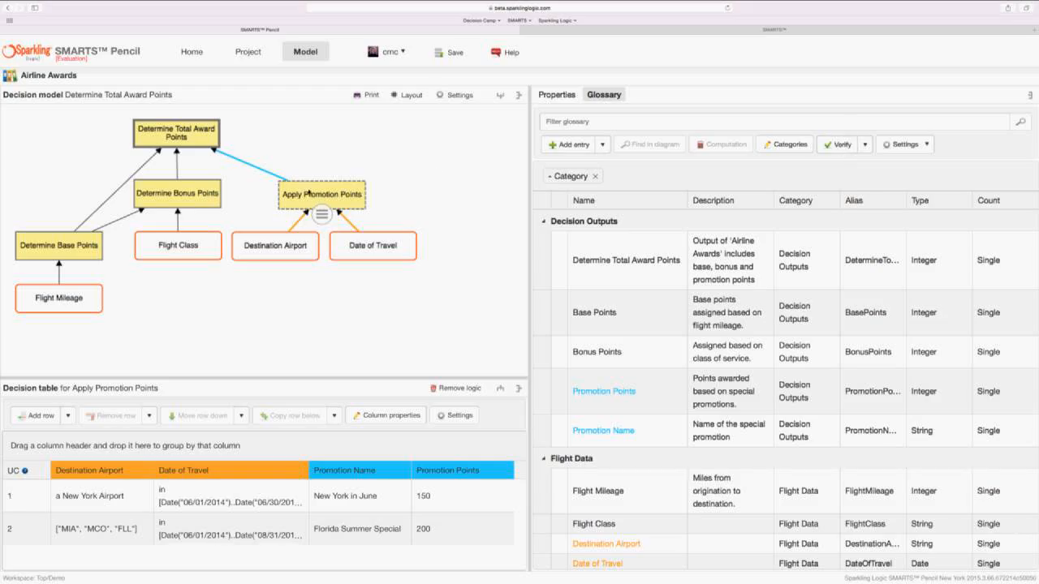
Show the rule set of Determine Total Award Points and widen its pane to read the full action expression
{"action": "left_click", "coordinate": [205, 145]}
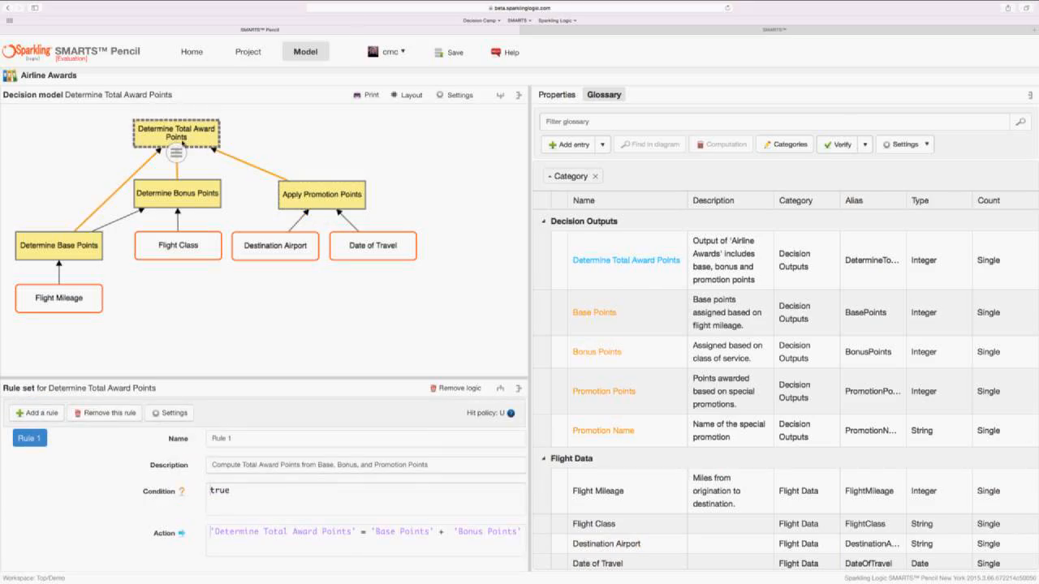
{"action": "mouse_move", "coordinate": [176, 150]}
{"action": "left_click_drag", "start_coordinate": [531, 545], "coordinate": [579, 550]}
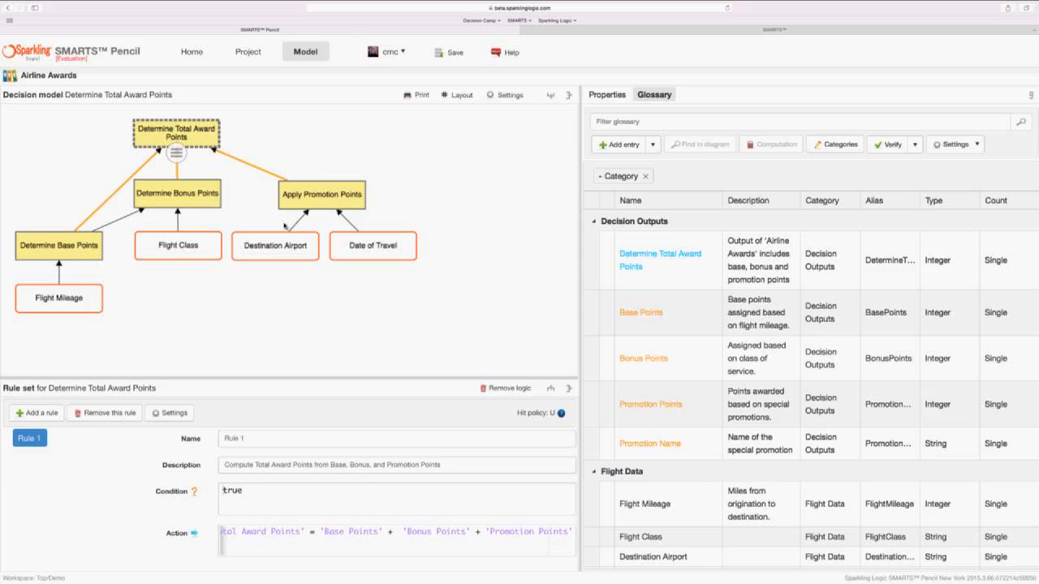
Return to the Apply Promotion Points table and check the model's expression language setting, keeping SparkL
{"action": "left_click", "coordinate": [305, 206]}
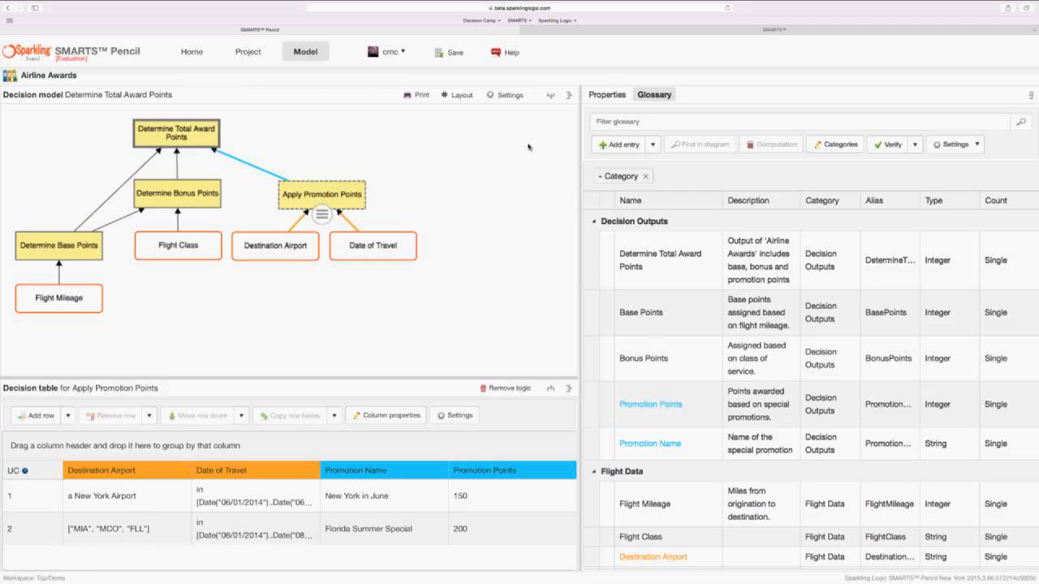
{"action": "left_click", "coordinate": [524, 101]}
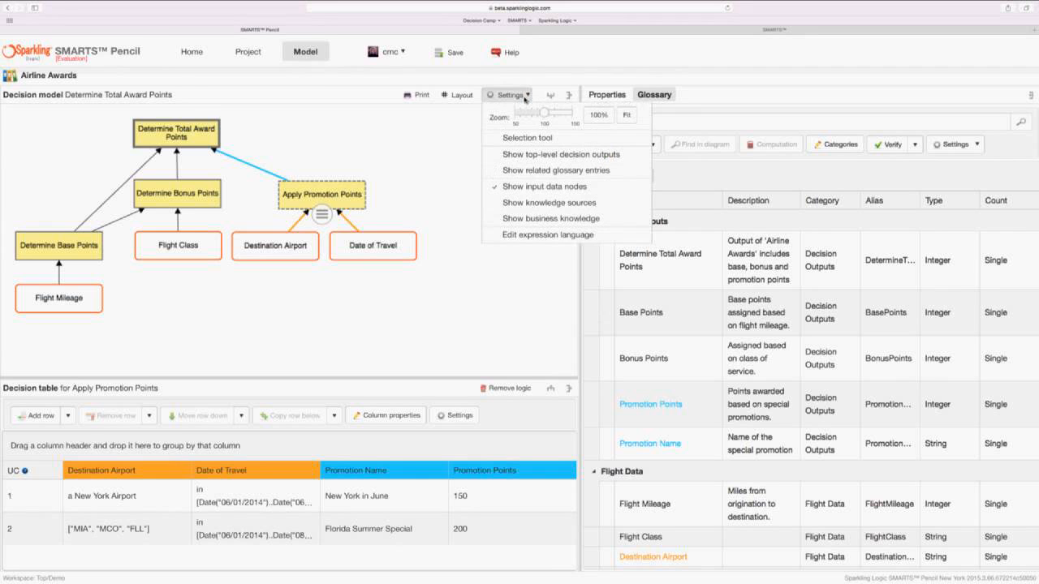
{"action": "left_click", "coordinate": [516, 235]}
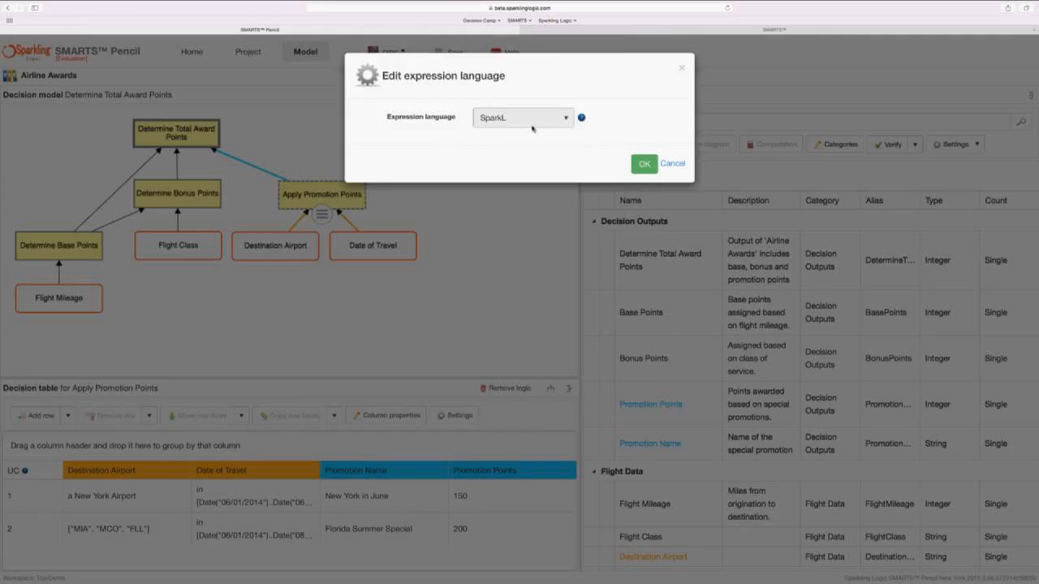
{"action": "left_click", "coordinate": [654, 164]}
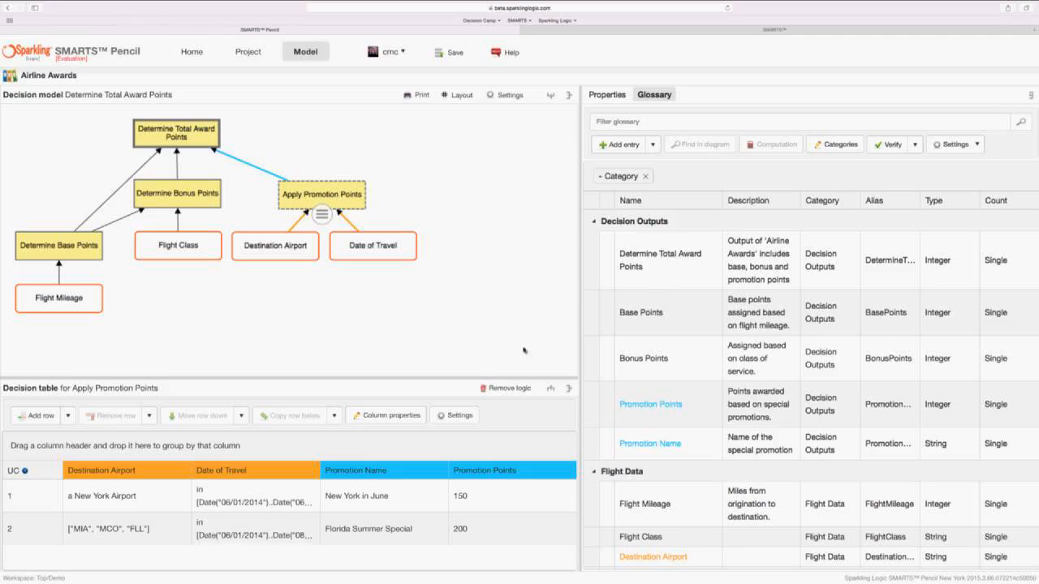
{"action": "left_click", "coordinate": [495, 96]}
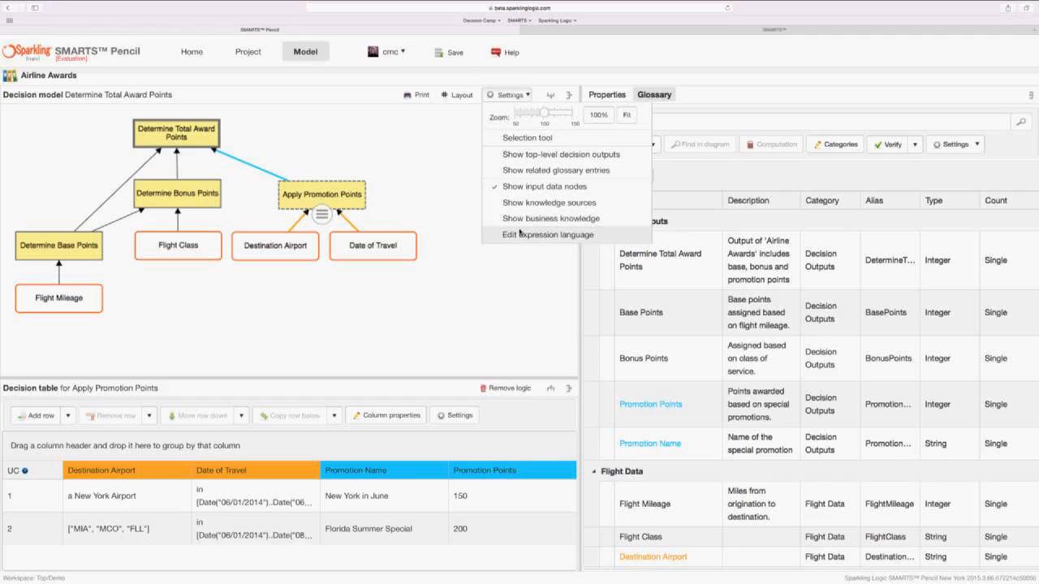
{"action": "left_click", "coordinate": [521, 235]}
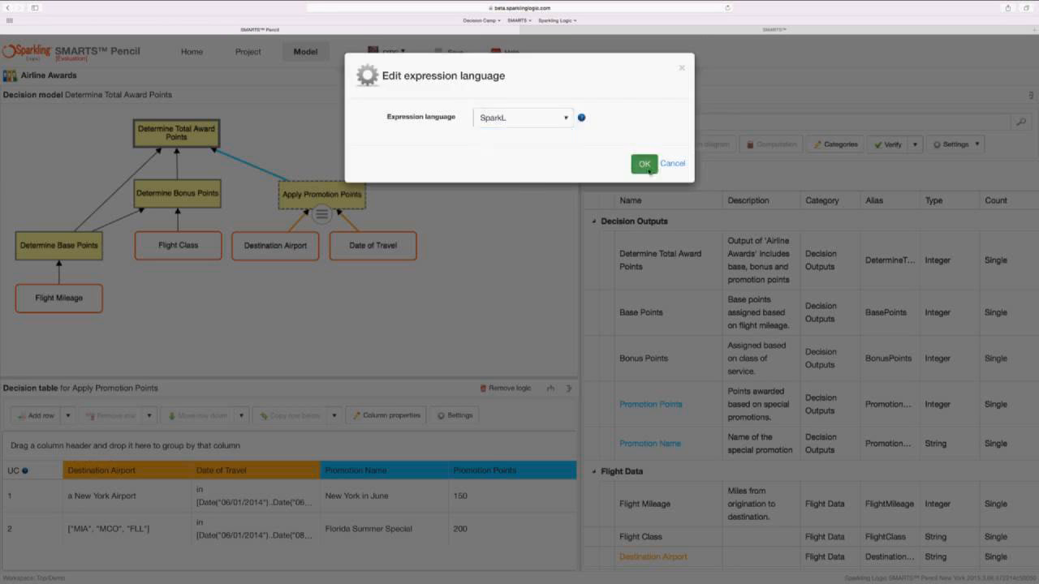
{"action": "left_click", "coordinate": [648, 166]}
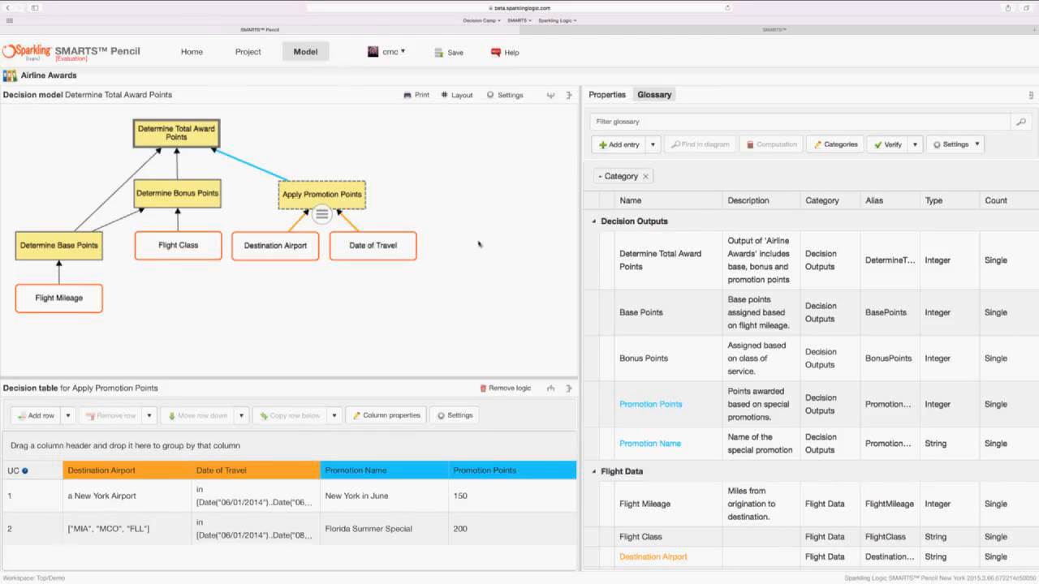
Switch to the SMARTS application and open the Airline Awards project from its home project list
{"action": "left_click", "coordinate": [579, 31]}
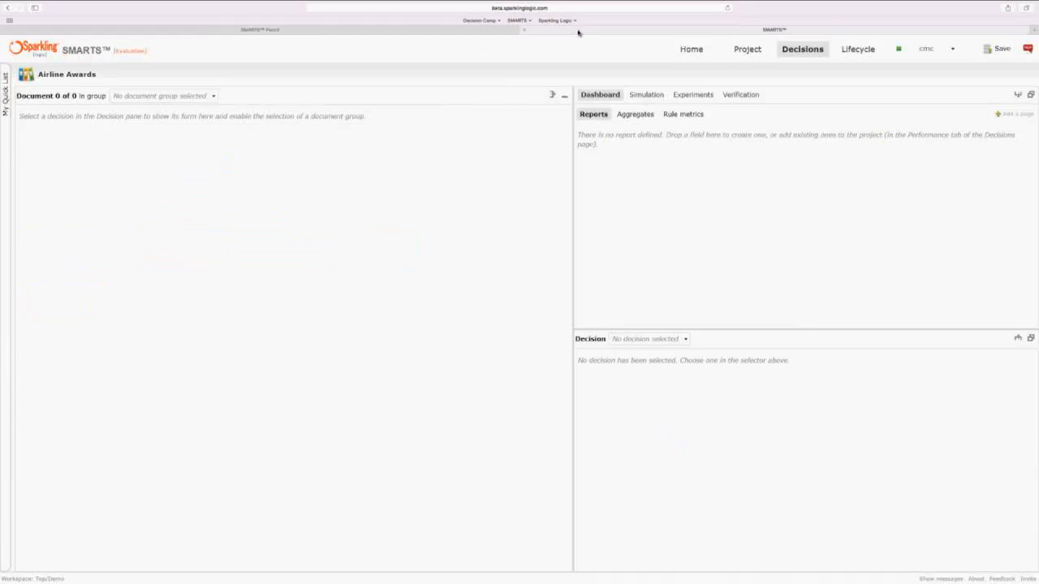
{"action": "left_click", "coordinate": [695, 53]}
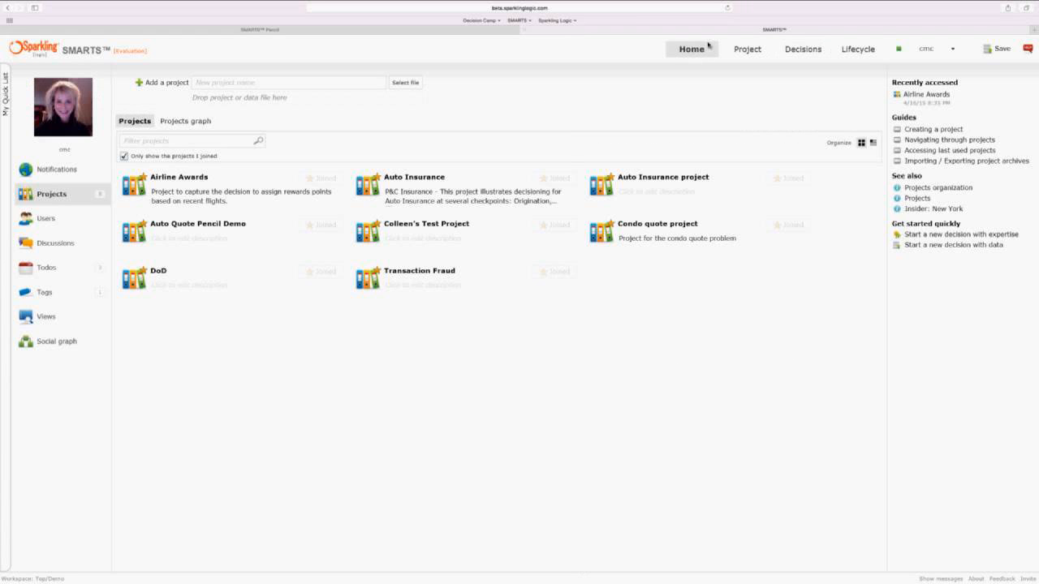
{"action": "left_click", "coordinate": [185, 179]}
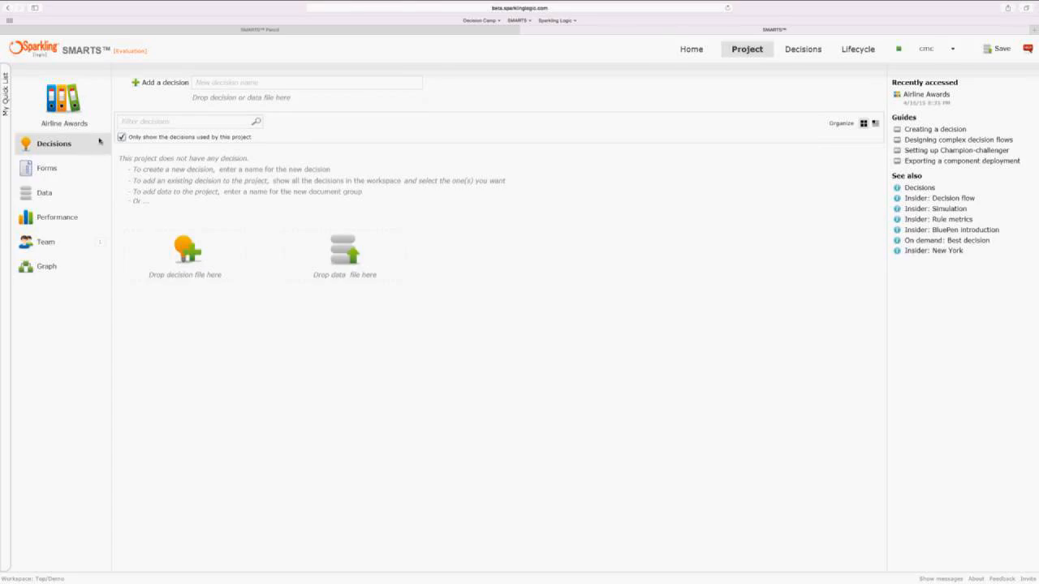
Look through the Airline Awards project's forms, data and decisions
{"action": "left_click", "coordinate": [71, 169]}
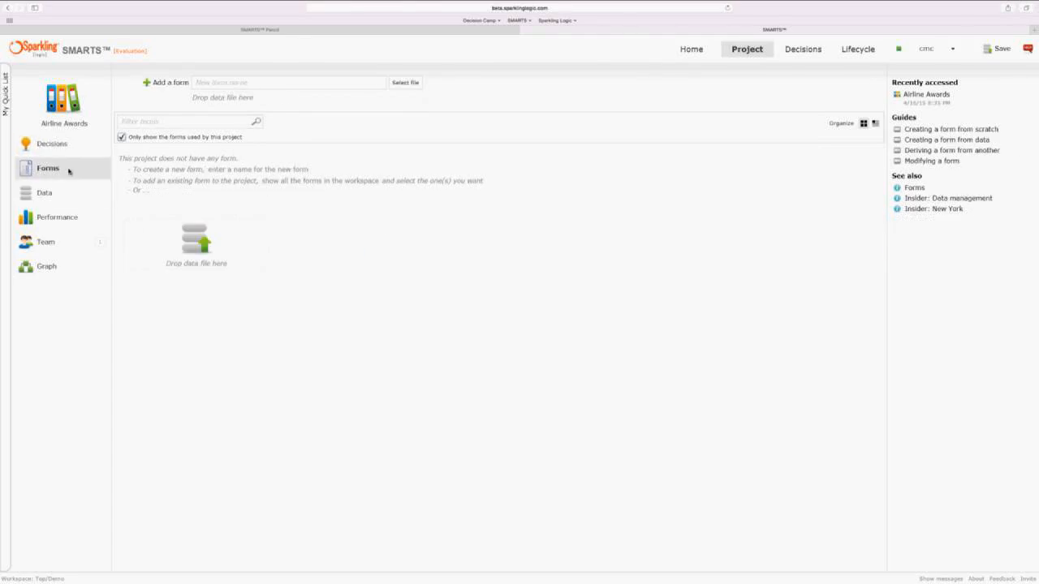
{"action": "left_click", "coordinate": [69, 195]}
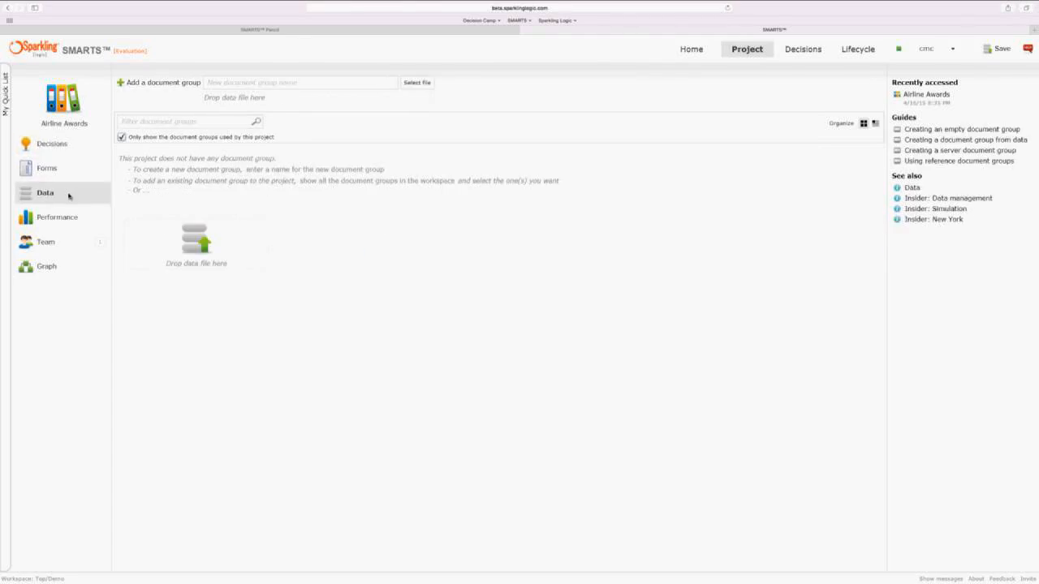
{"action": "left_click", "coordinate": [80, 154]}
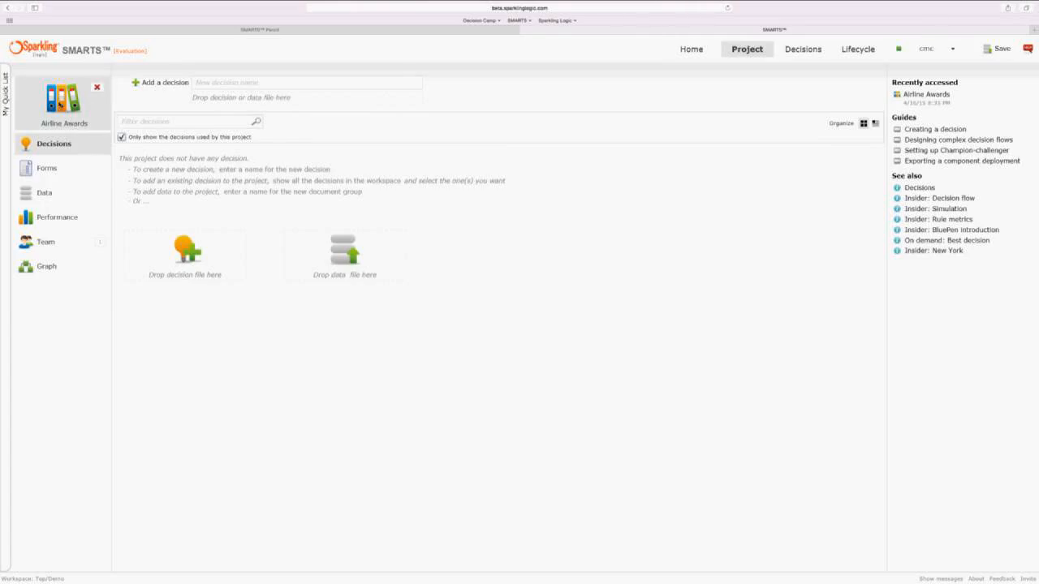
Generate the decision and glossary form from the project's Determine Total Award Points decision model, keeping both generation options checked
{"action": "left_click", "coordinate": [64, 107]}
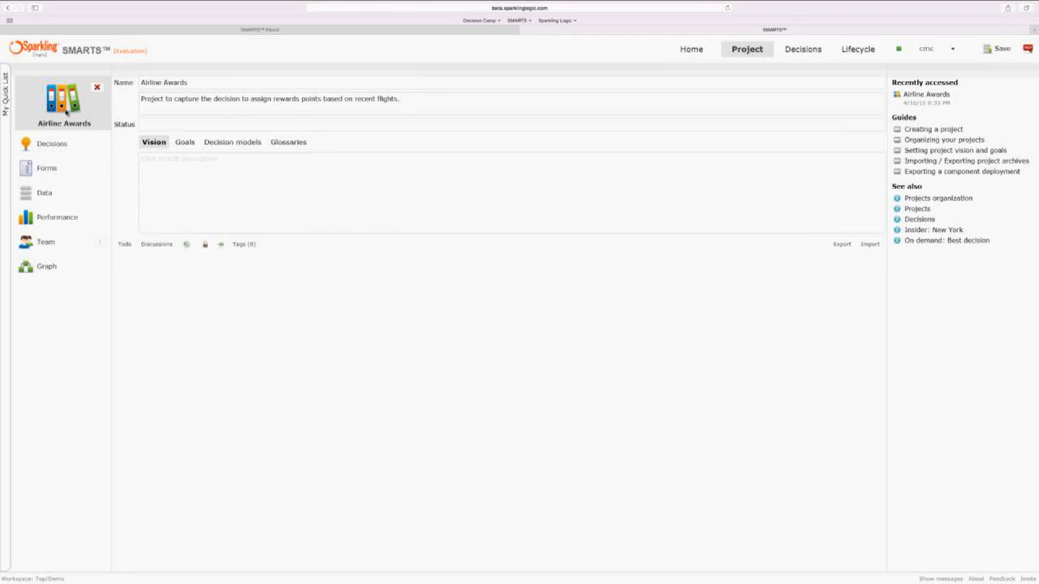
{"action": "left_click", "coordinate": [247, 145]}
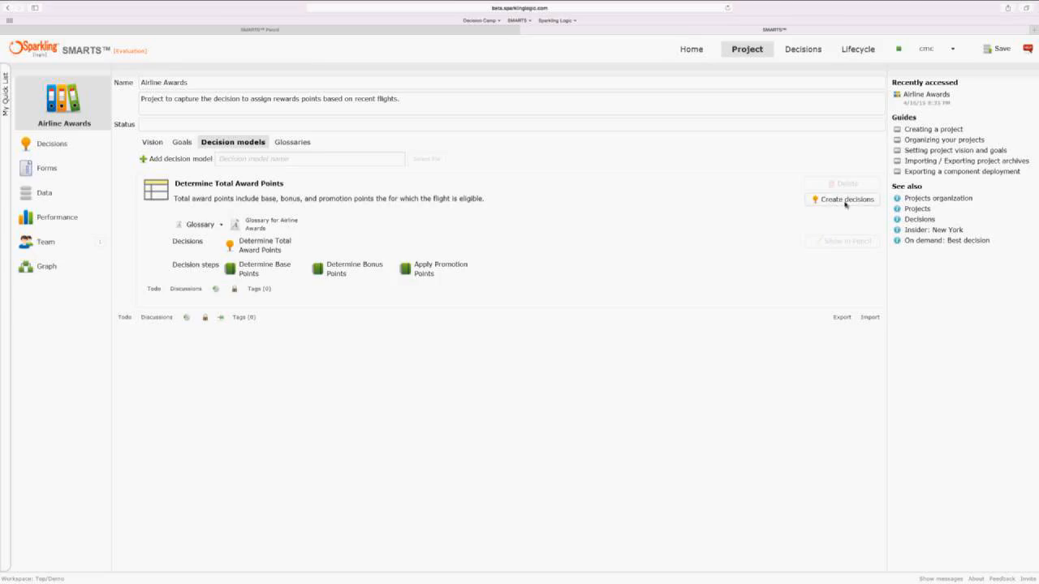
{"action": "left_click", "coordinate": [845, 203]}
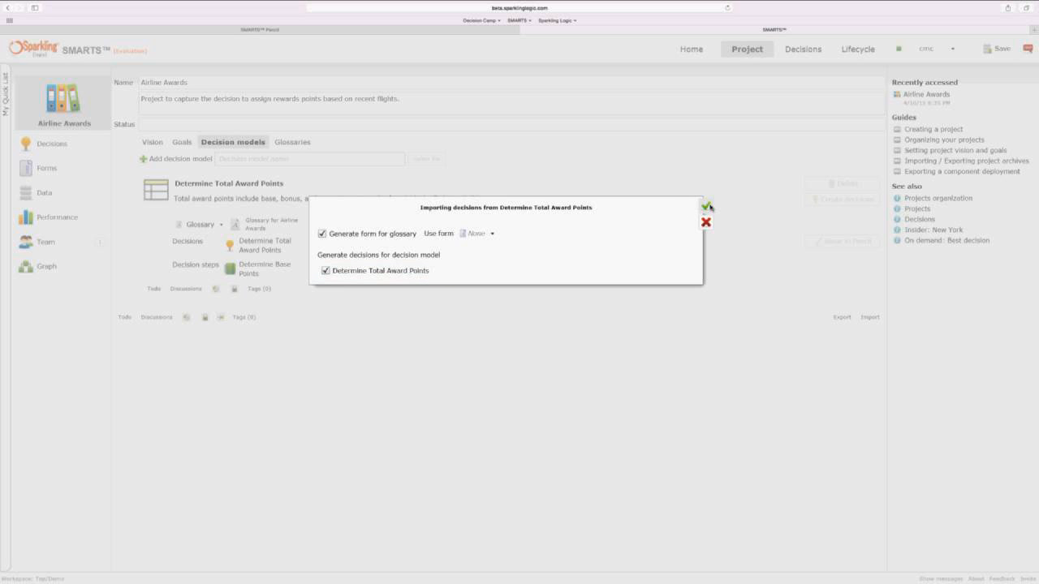
{"action": "left_click", "coordinate": [707, 207]}
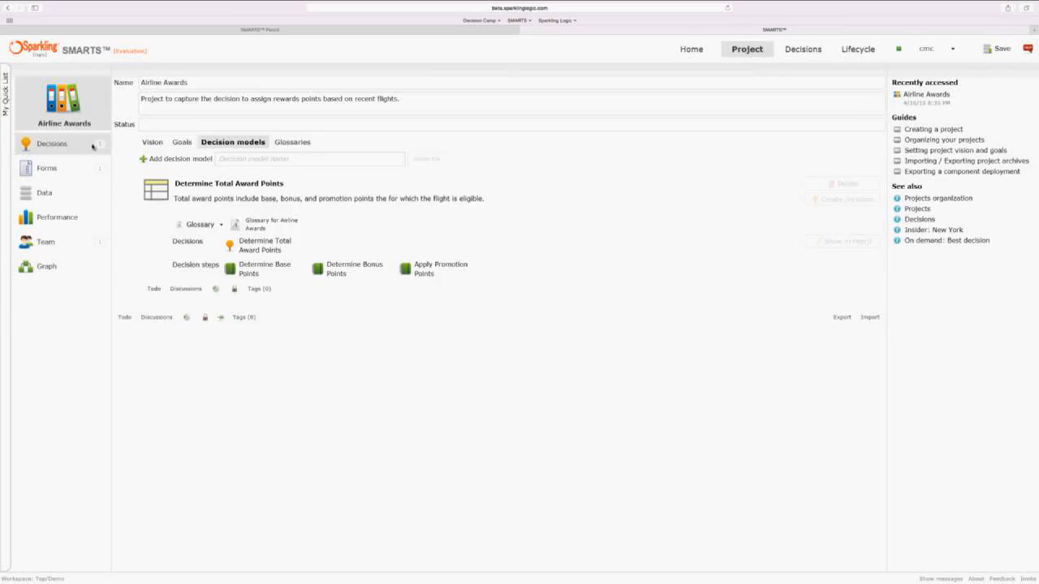
Check the generated decision and form, open them in the decision workspace, and enlarge the Determine Total Award Points rules area
{"action": "left_click", "coordinate": [64, 145]}
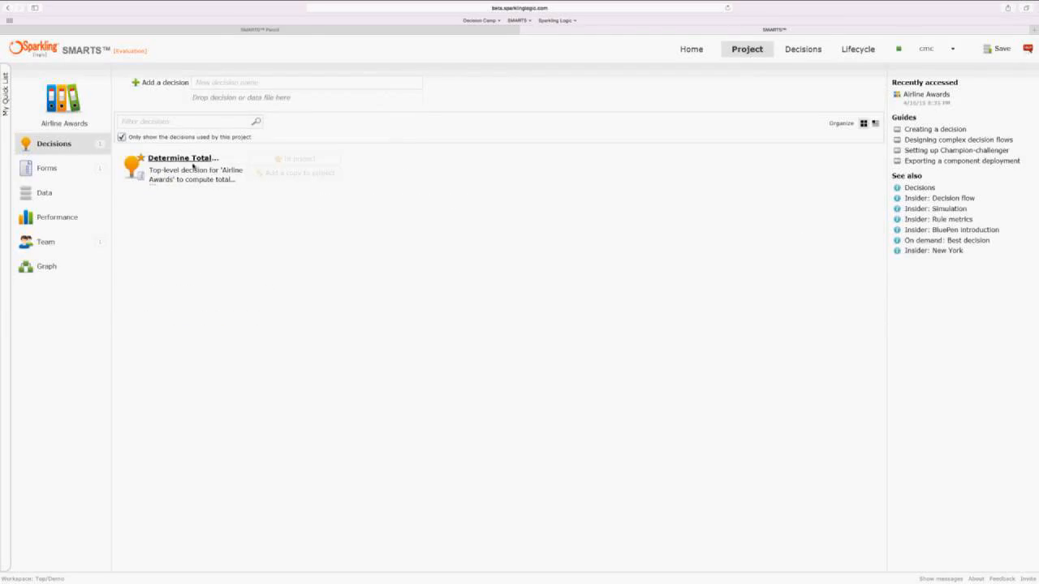
{"action": "mouse_move", "coordinate": [249, 162]}
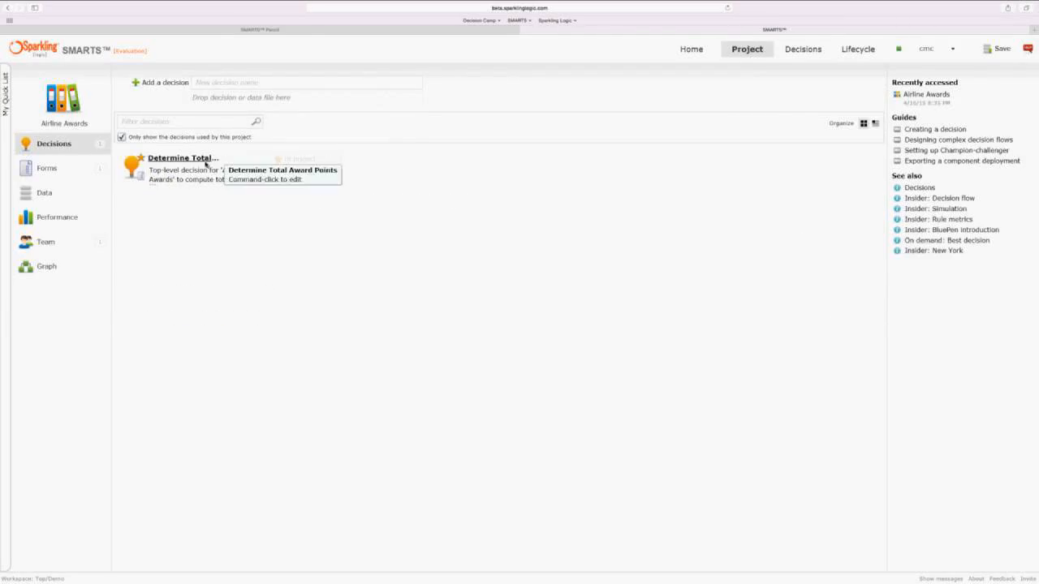
{"action": "left_click", "coordinate": [63, 169]}
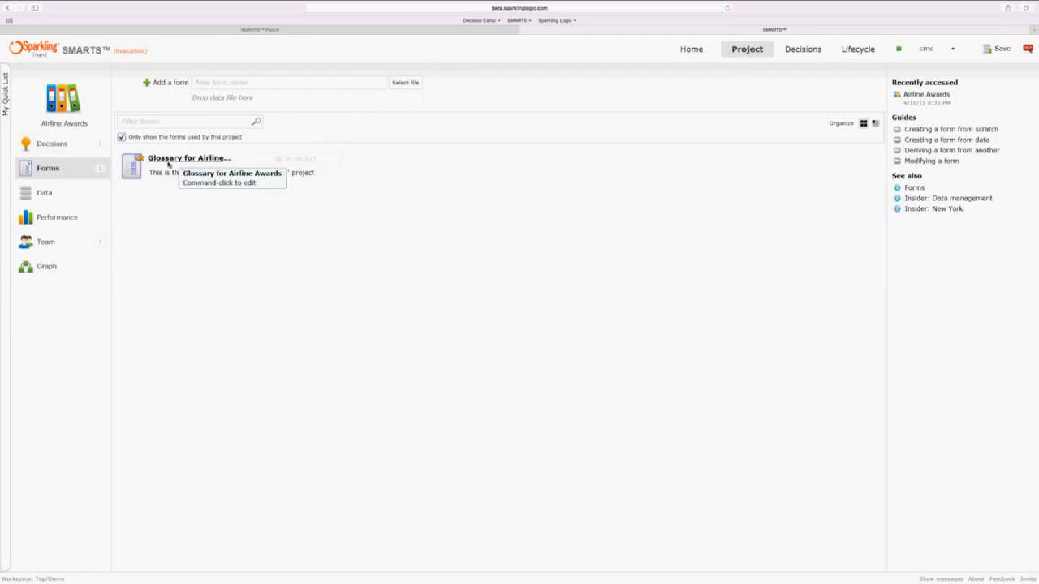
{"action": "left_click", "coordinate": [168, 159]}
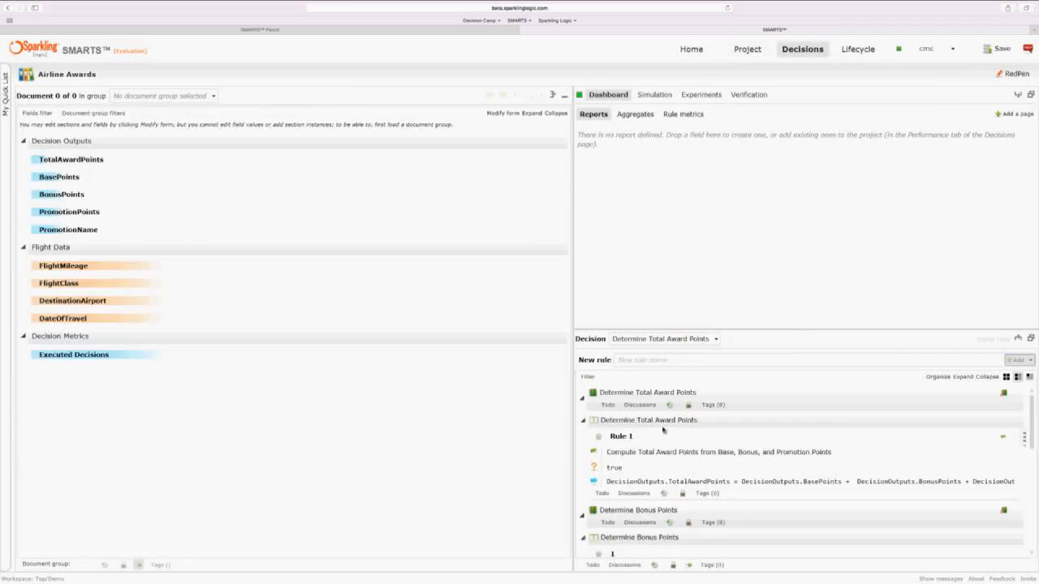
{"action": "left_click", "coordinate": [1018, 339]}
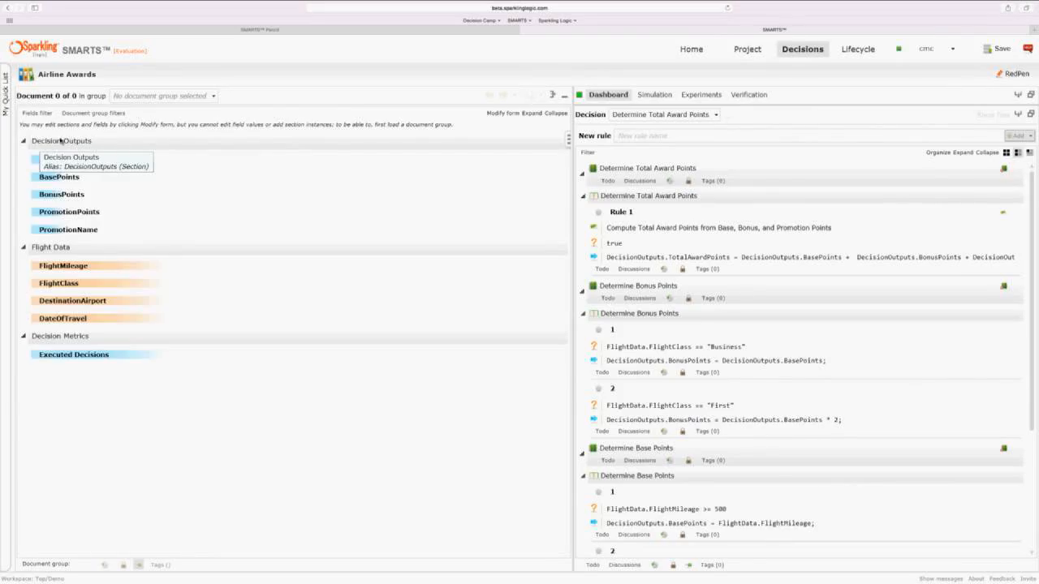
Examine the form's Decision Outputs and Flight Data sections and the aliases and types of their fields
{"action": "left_click", "coordinate": [24, 141]}
{"action": "left_click", "coordinate": [25, 141]}
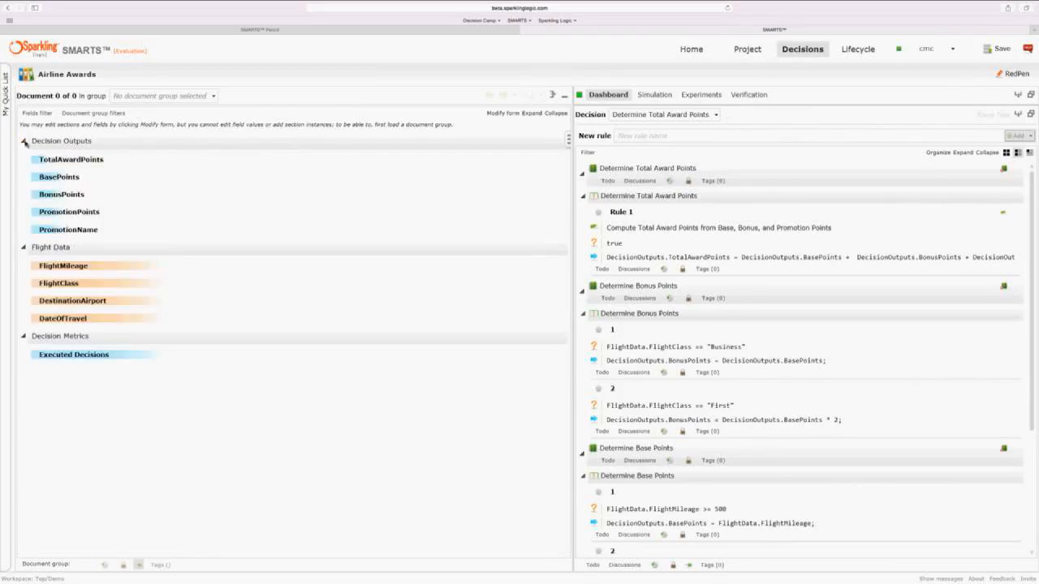
{"action": "left_click", "coordinate": [25, 247]}
{"action": "left_click", "coordinate": [25, 247]}
{"action": "mouse_move", "coordinate": [70, 162]}
{"action": "mouse_move", "coordinate": [70, 180]}
{"action": "mouse_move", "coordinate": [81, 268]}
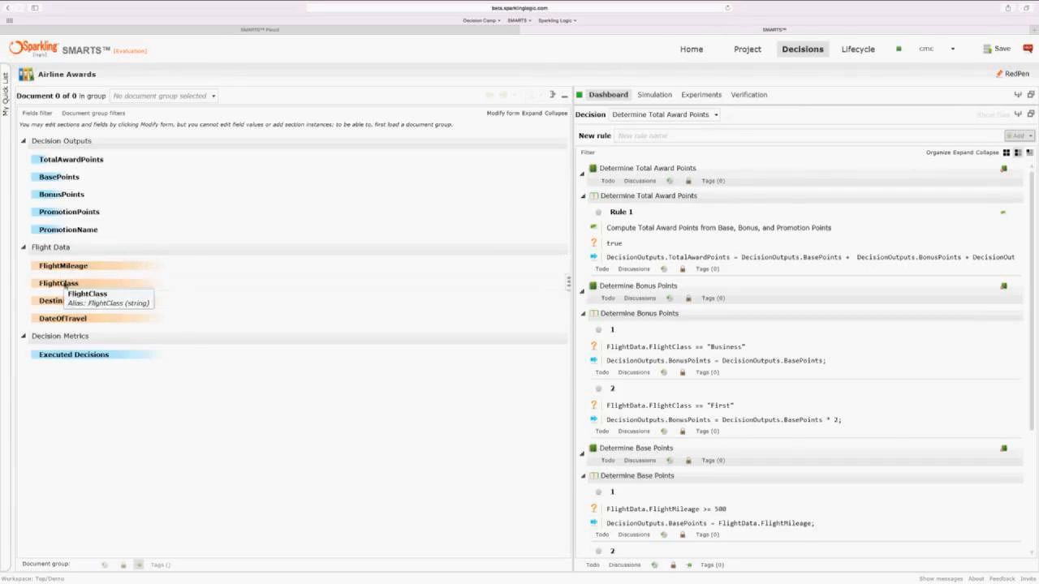
{"action": "mouse_move", "coordinate": [63, 309]}
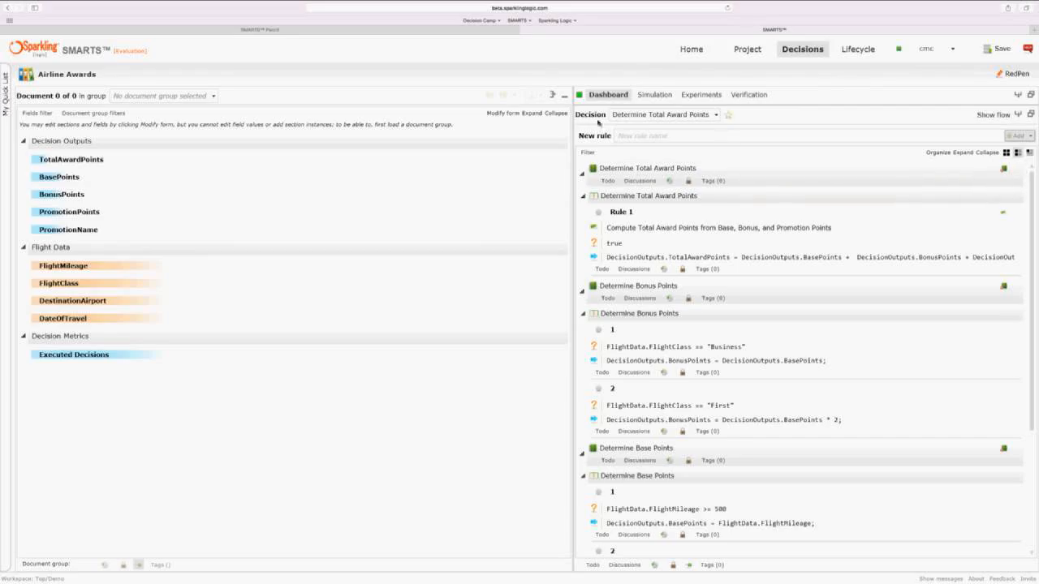
Show the decision flow and delete the conditional link running directly from Determine Base Points to Determine Total Award Points
{"action": "left_click", "coordinate": [990, 115]}
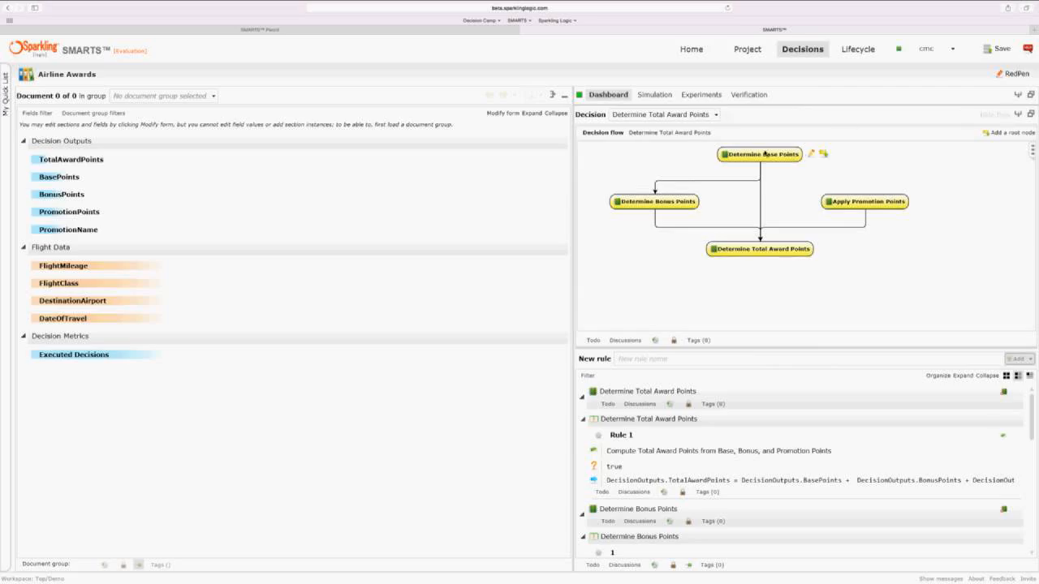
{"action": "mouse_move", "coordinate": [732, 161]}
{"action": "mouse_move", "coordinate": [683, 209]}
{"action": "mouse_move", "coordinate": [866, 207]}
{"action": "left_click", "coordinate": [770, 201]}
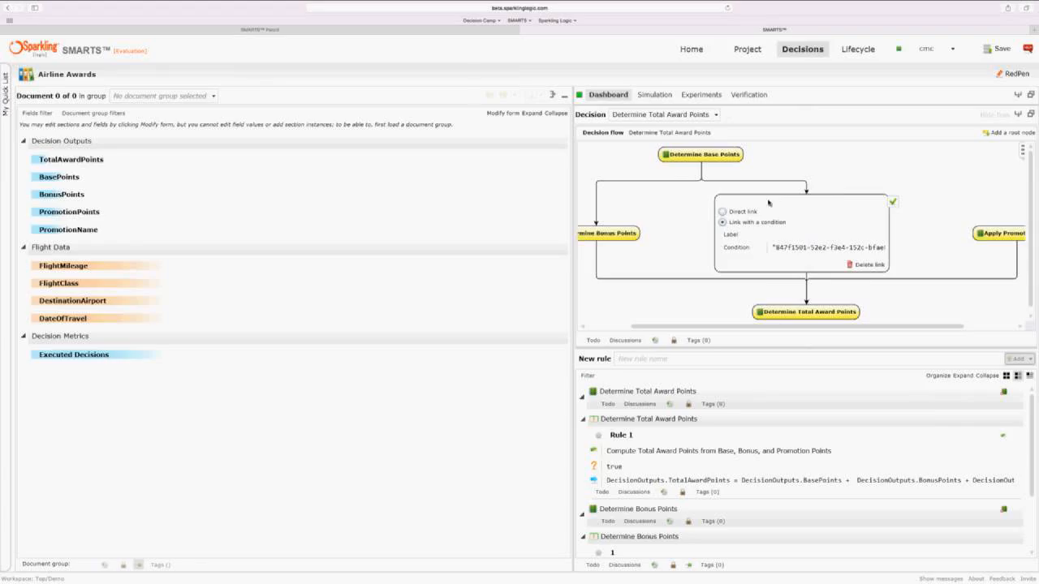
{"action": "left_click", "coordinate": [867, 266]}
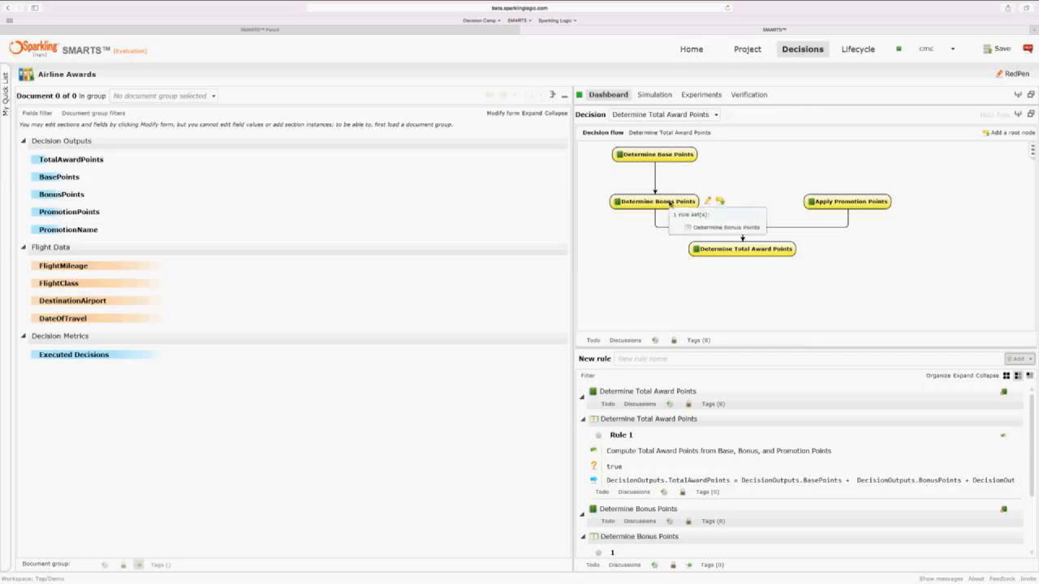
Replace the conditional link from Determine Bonus Points to Determine Total Award Points with a link from Determine Bonus Points to Apply Promotion Points
{"action": "mouse_move", "coordinate": [684, 228]}
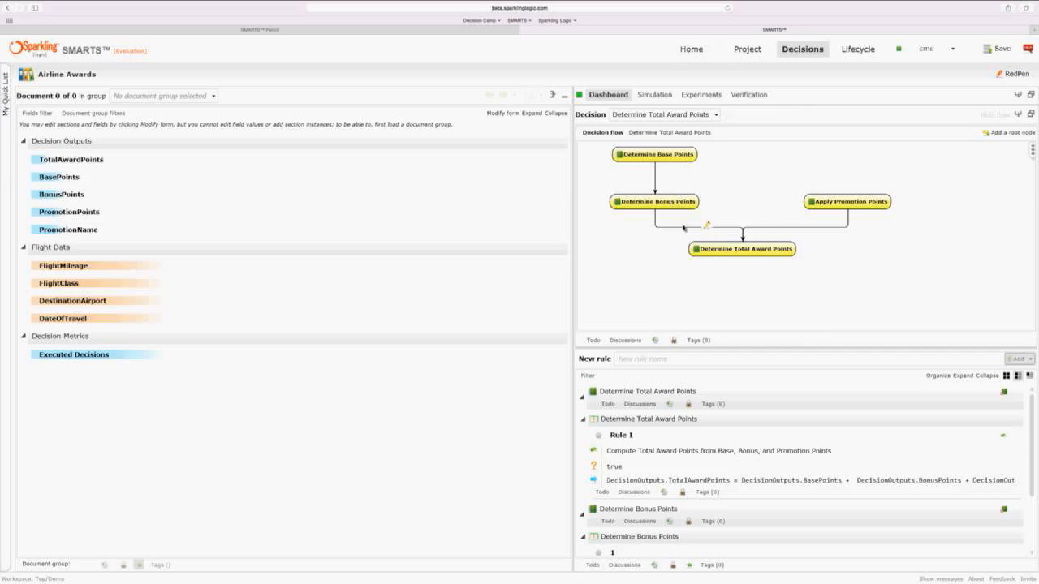
{"action": "left_click", "coordinate": [709, 227]}
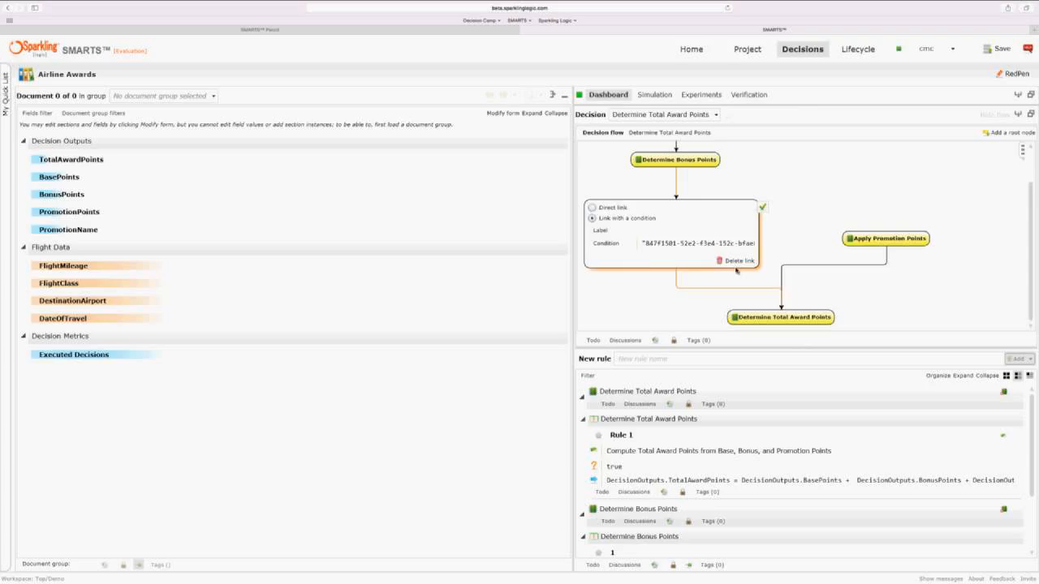
{"action": "left_click", "coordinate": [734, 260]}
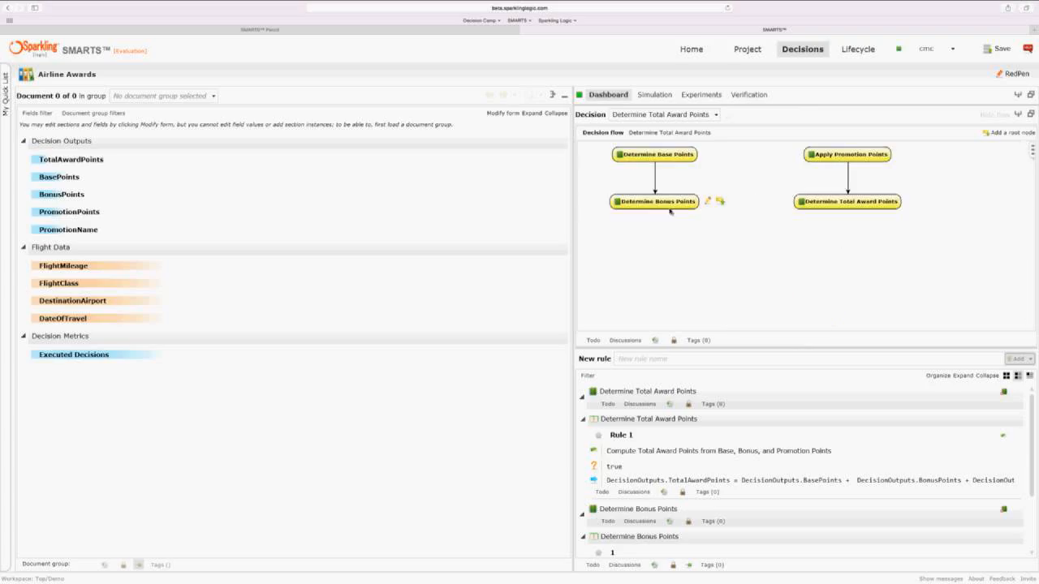
{"action": "left_click_drag", "start_coordinate": [670, 204], "coordinate": [823, 165]}
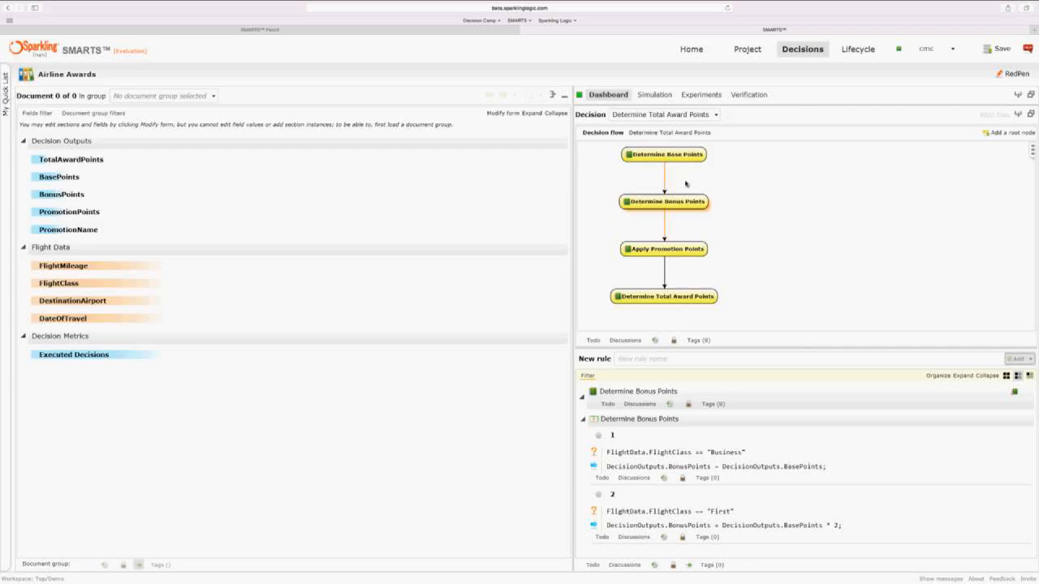
Review the rules behind each node of the decision flow, from Determine Base Points to Determine Total Award Points, and hide the flow
{"action": "mouse_move", "coordinate": [665, 253]}
{"action": "left_click", "coordinate": [998, 116]}
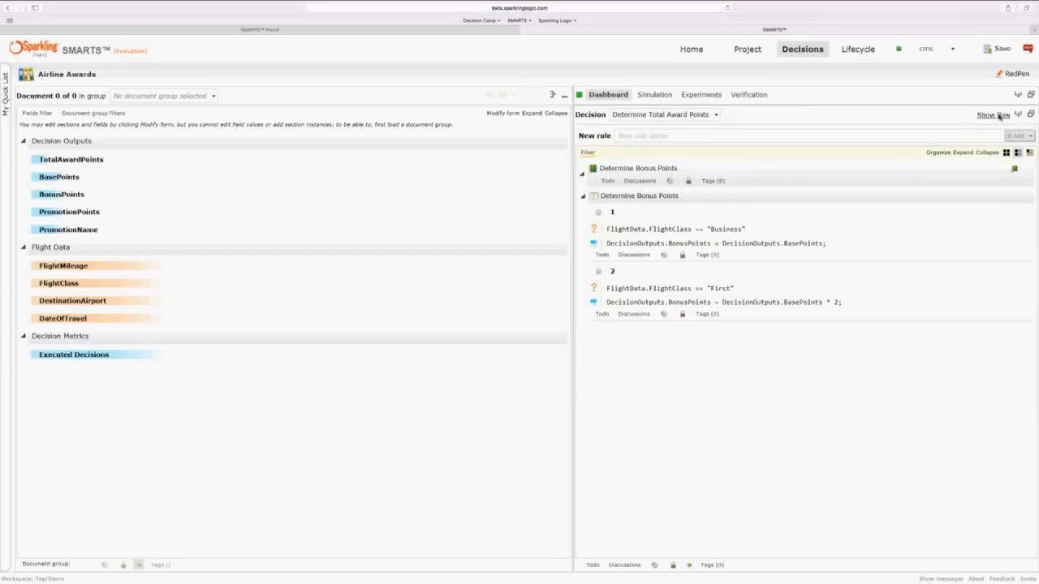
{"action": "left_click", "coordinate": [997, 116]}
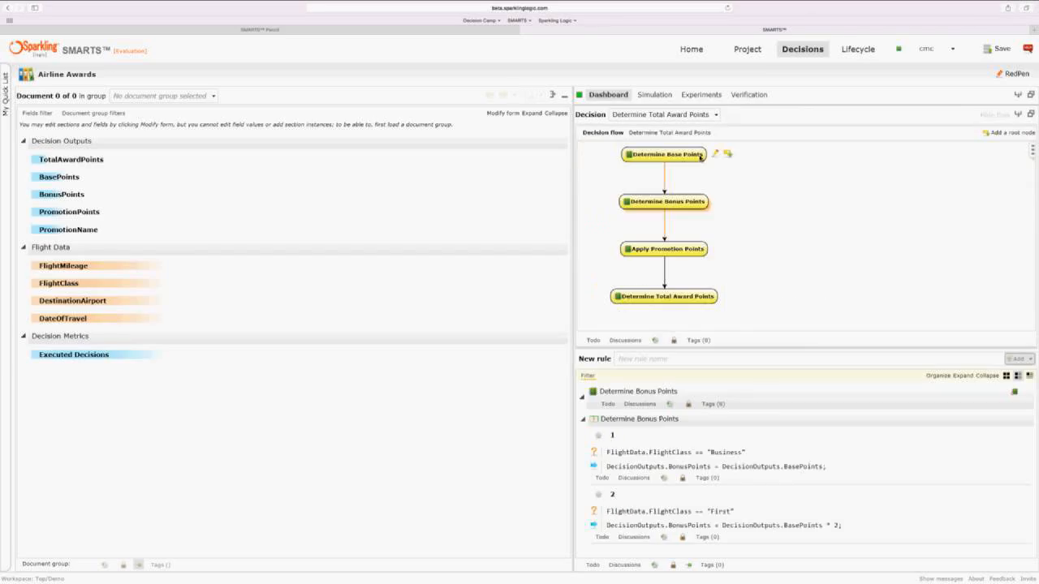
{"action": "left_click", "coordinate": [701, 157]}
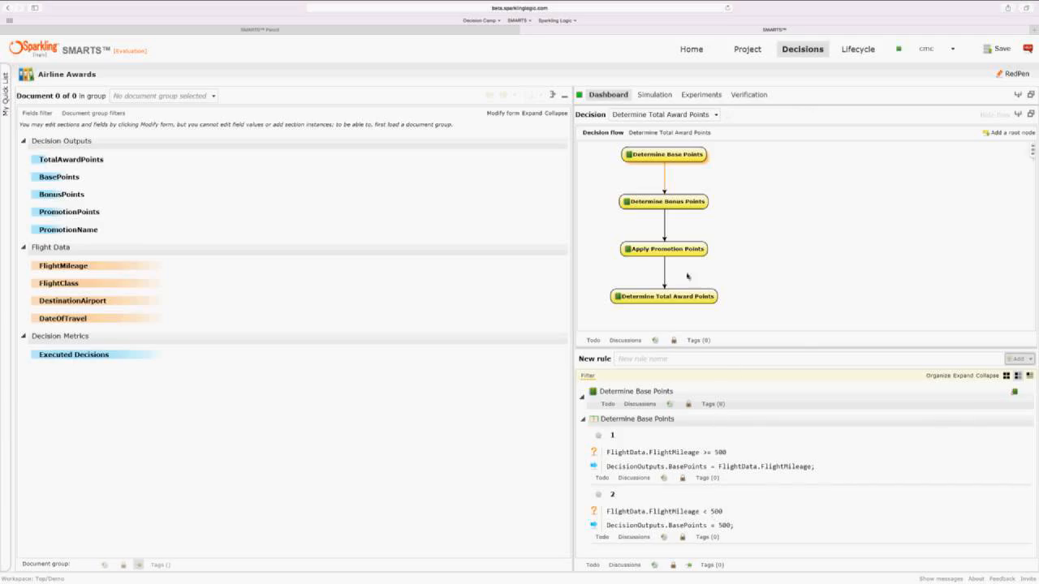
{"action": "left_click", "coordinate": [681, 205]}
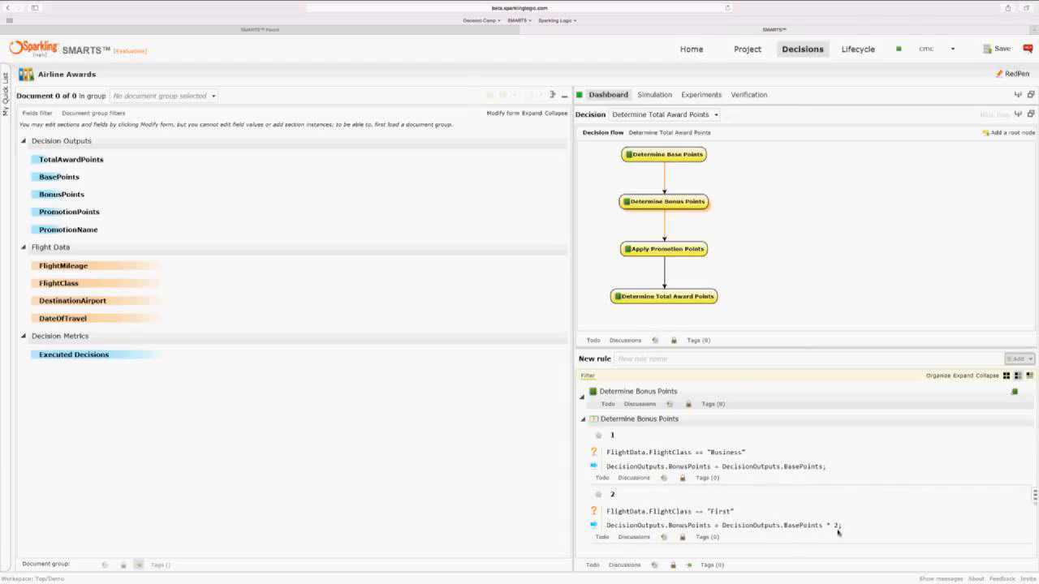
{"action": "left_click", "coordinate": [692, 251]}
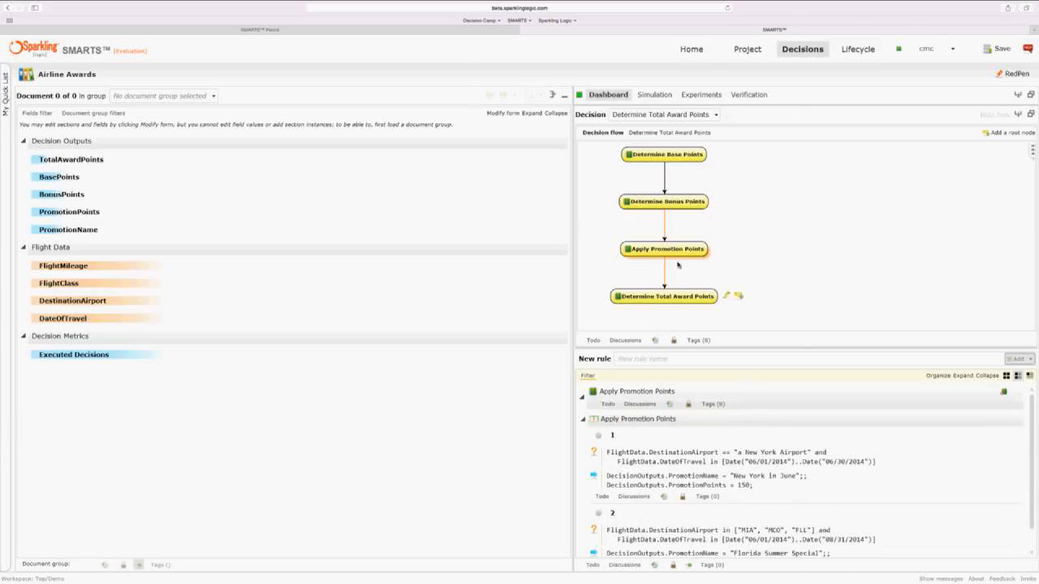
{"action": "left_click", "coordinate": [676, 296]}
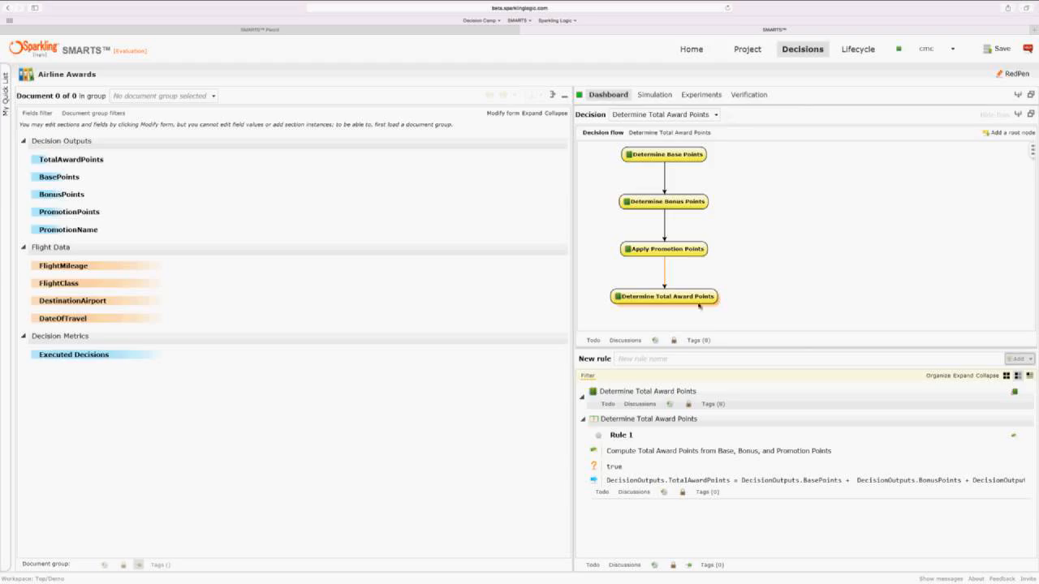
{"action": "mouse_move", "coordinate": [715, 307]}
{"action": "mouse_move", "coordinate": [686, 158]}
{"action": "mouse_move", "coordinate": [675, 251]}
{"action": "left_click", "coordinate": [996, 116]}
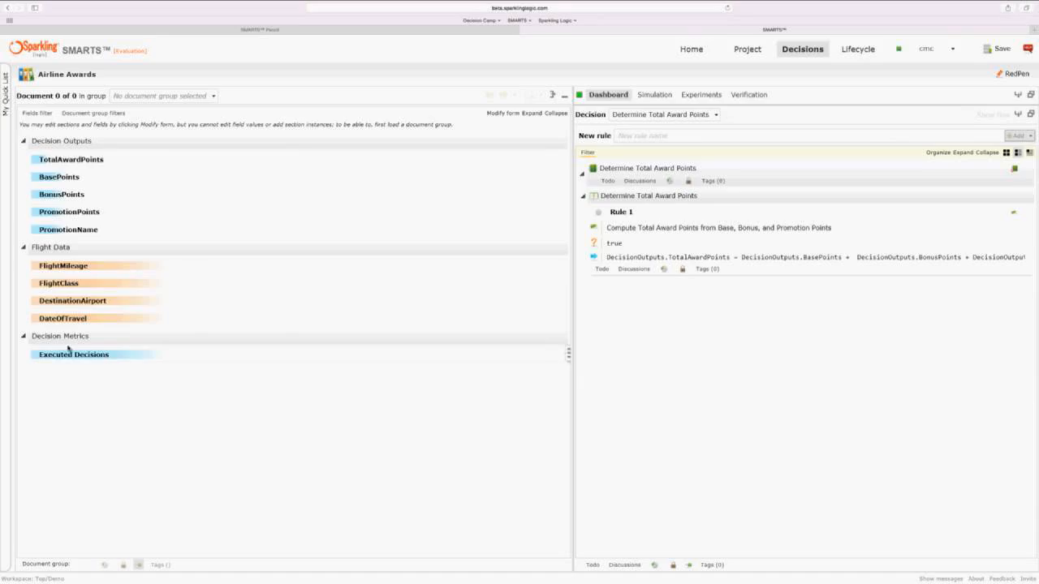
Add a document group named Test Data to the project, used in the Determine Total Award Points decision, and open it
{"action": "mouse_move", "coordinate": [162, 276]}
{"action": "left_click", "coordinate": [742, 54]}
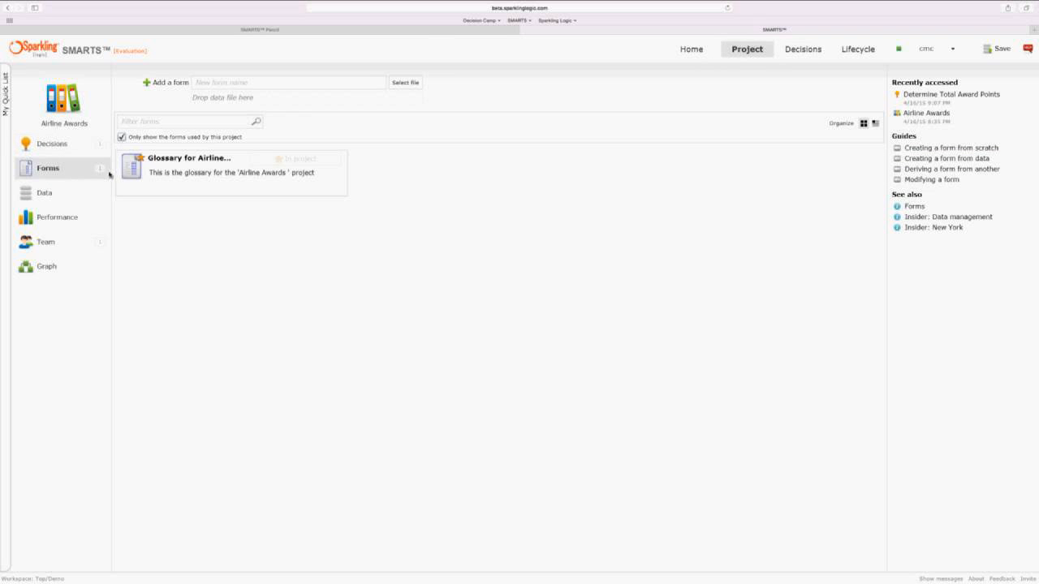
{"action": "left_click", "coordinate": [50, 194]}
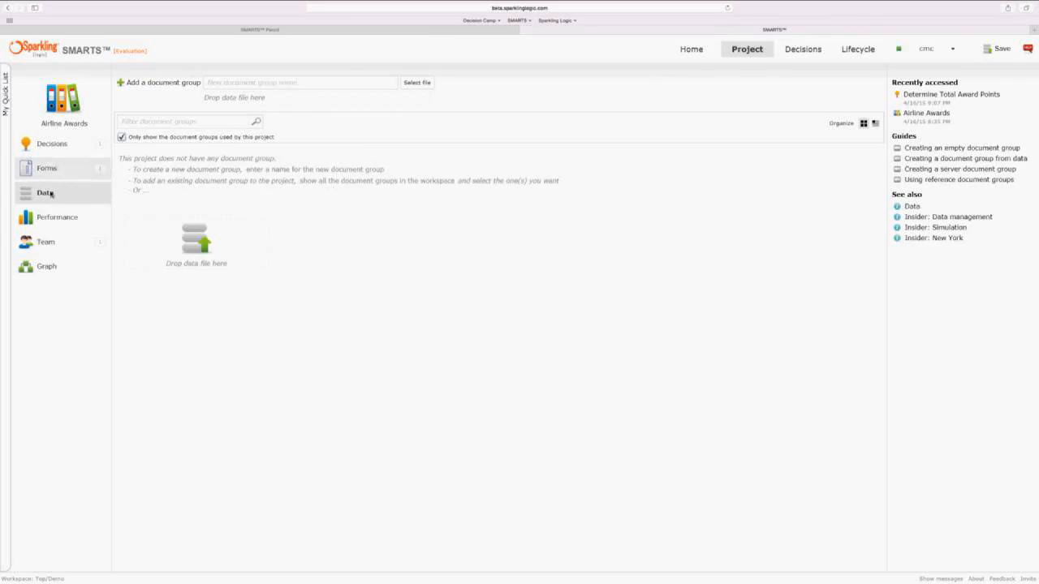
{"action": "left_click", "coordinate": [243, 85]}
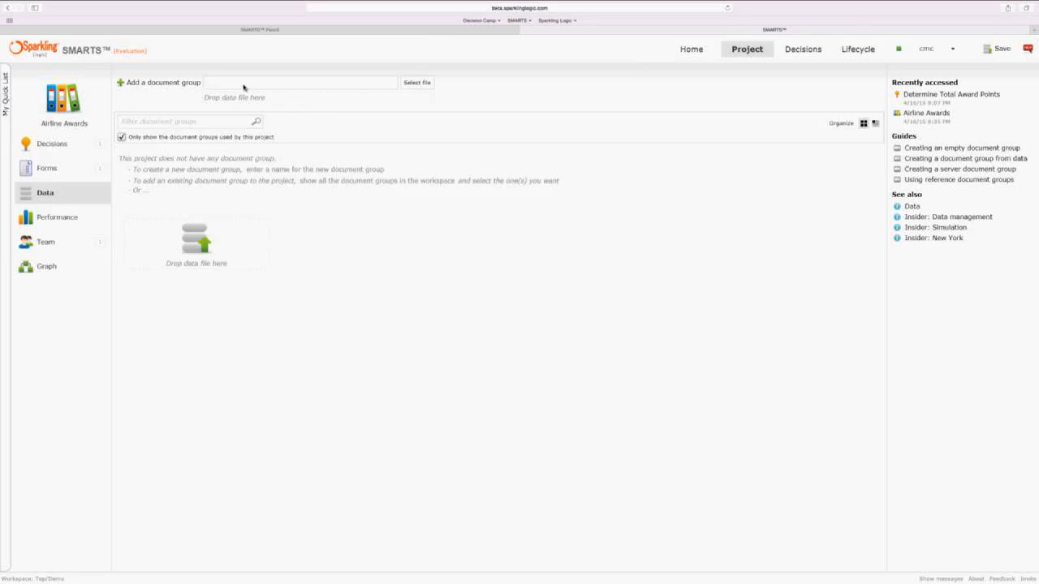
{"action": "type", "text": "Test Da"}
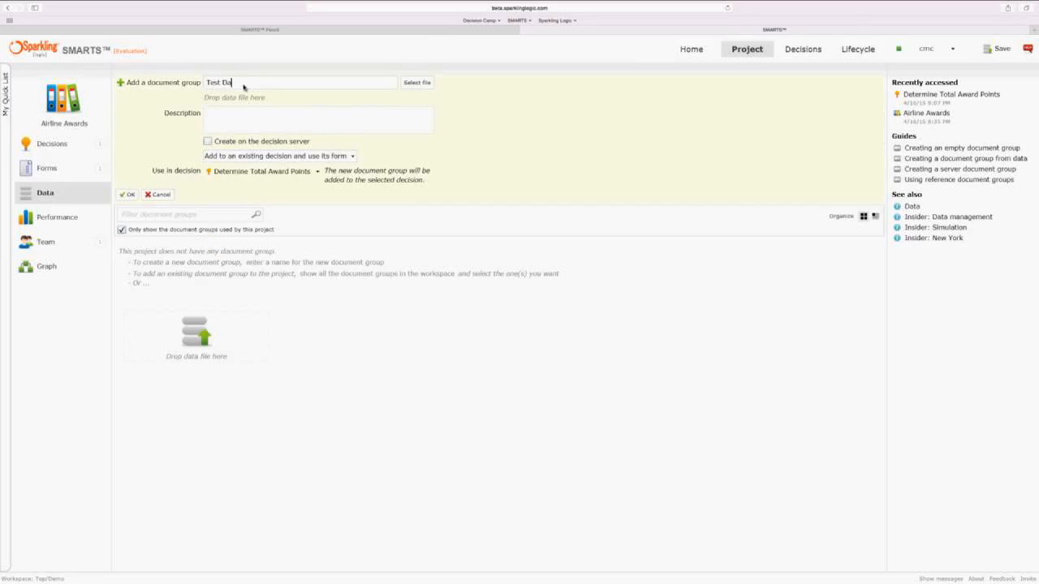
{"action": "type", "text": "ta"}
{"action": "left_click", "coordinate": [130, 195]}
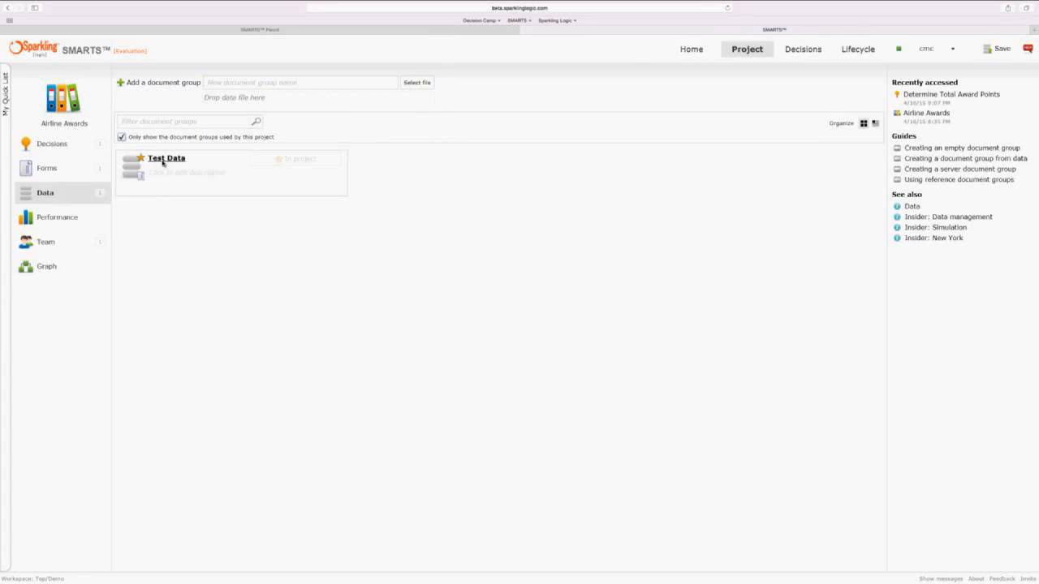
{"action": "left_click", "coordinate": [163, 160]}
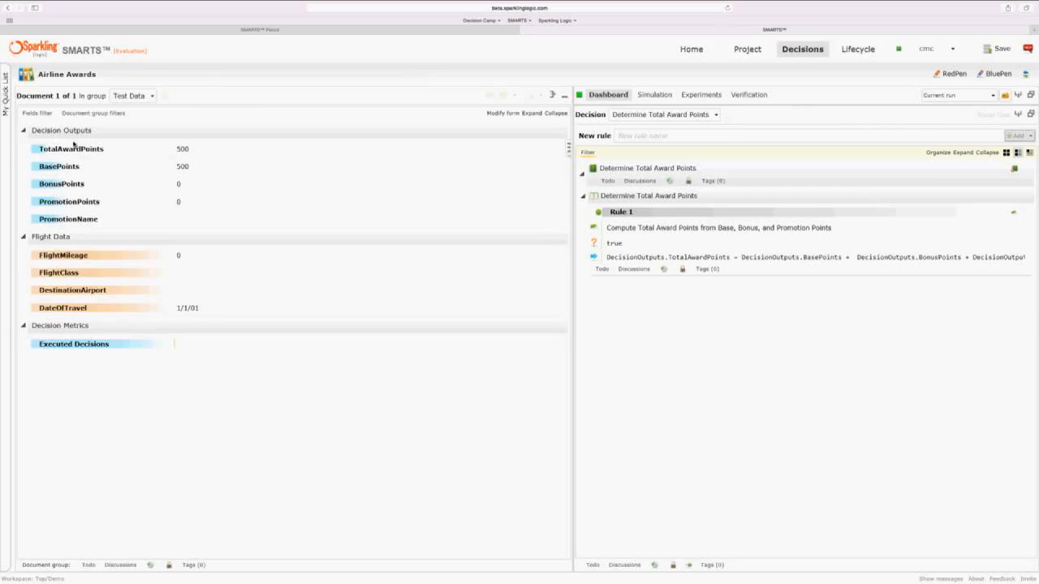
Fill in the test document's flight data with FlightMileage 2586, FlightClass Coach, DestinationAirport JFK and DateOfTravel 06/10/2014
{"action": "mouse_move", "coordinate": [131, 172]}
{"action": "left_click", "coordinate": [179, 255]}
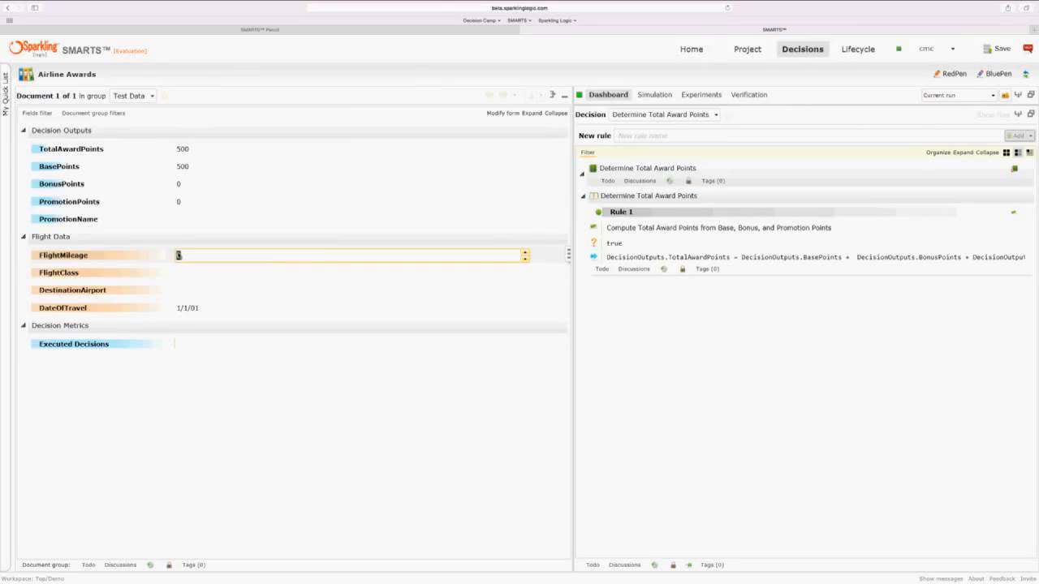
{"action": "left_click", "coordinate": [179, 256]}
{"action": "type", "text": "1586"}
{"action": "left_click", "coordinate": [187, 273]}
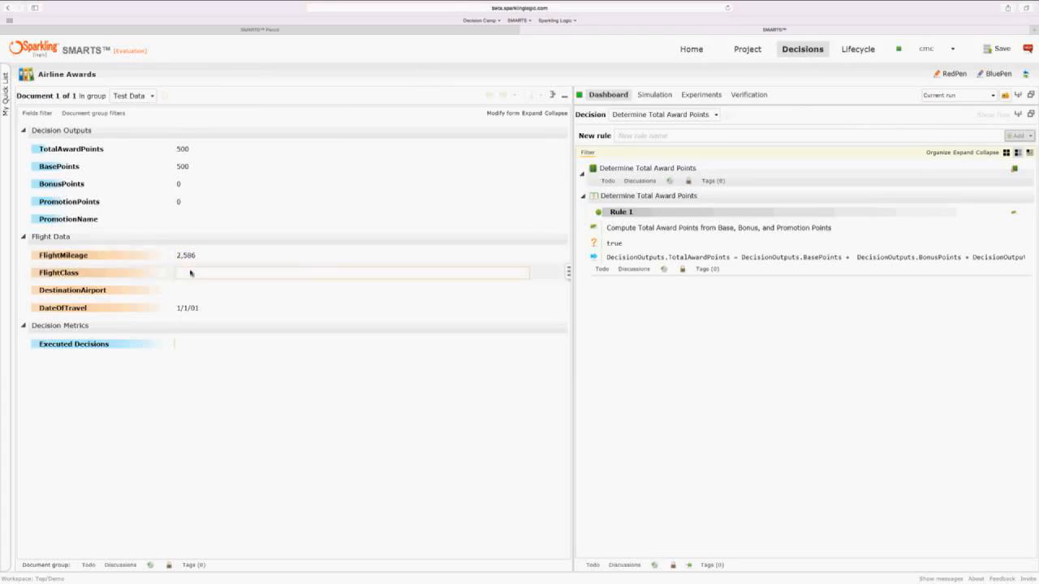
{"action": "type", "text": "Coach"}
{"action": "left_click", "coordinate": [194, 290]}
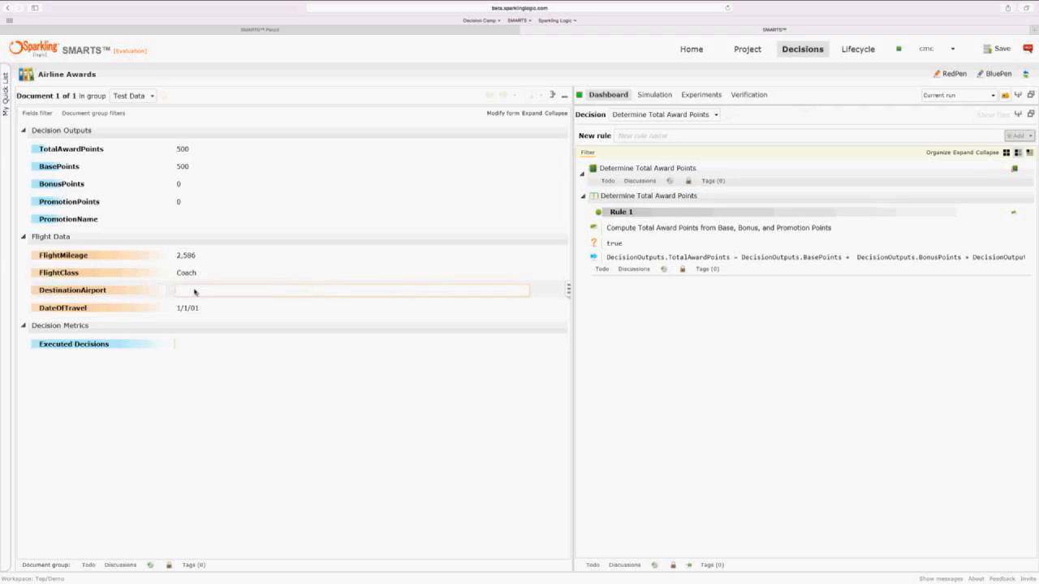
{"action": "type", "text": "JFK"}
{"action": "left_click", "coordinate": [200, 310]}
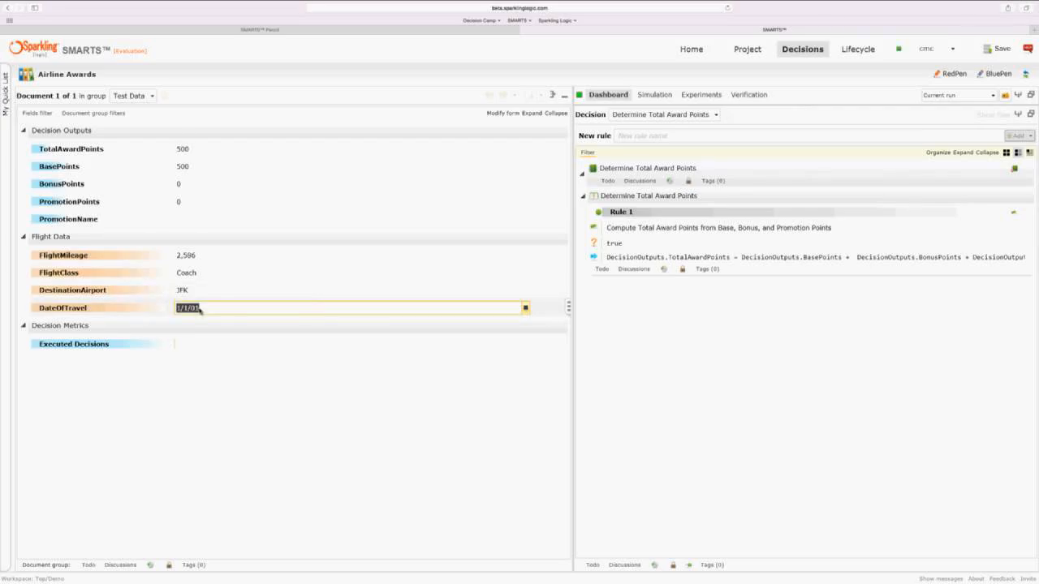
{"action": "type", "text": "06"}
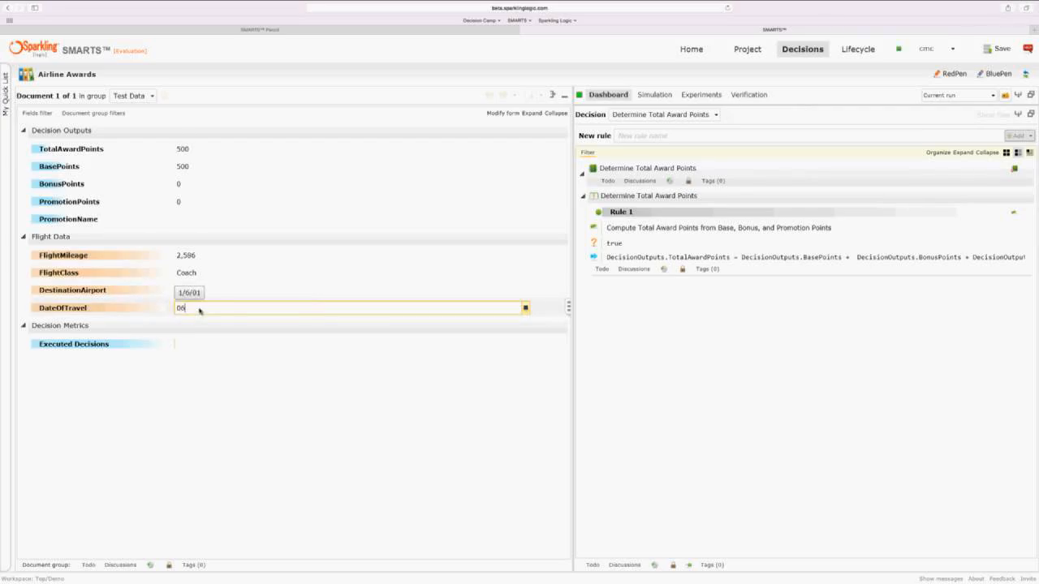
{"action": "type", "text": "/10/2014"}
{"action": "left_click", "coordinate": [232, 340]}
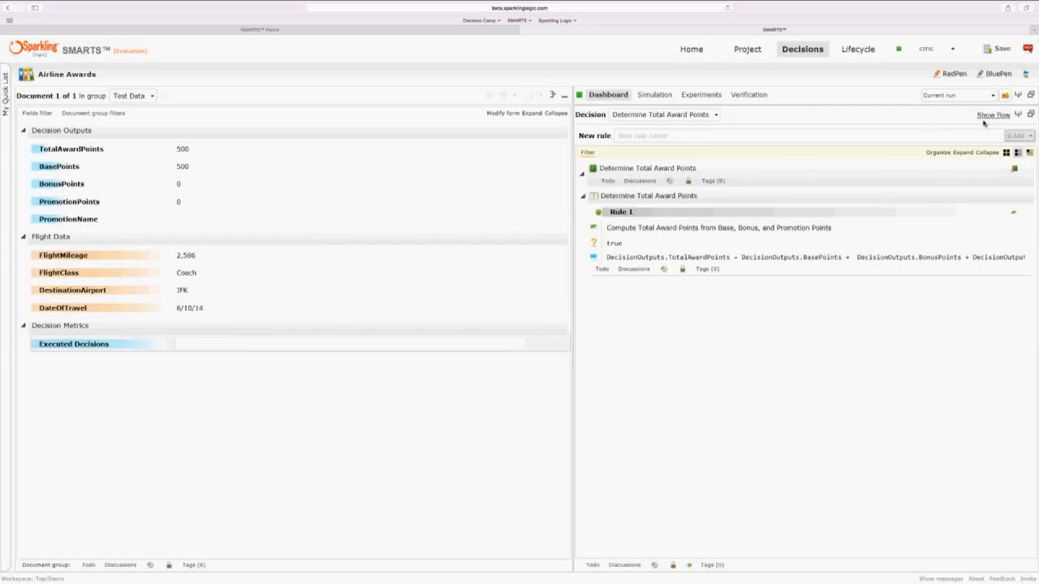
Show the decision flow to inspect the Determine Base Points rules, hide it again, and check the document's bonus and promotion outputs
{"action": "left_click", "coordinate": [984, 119]}
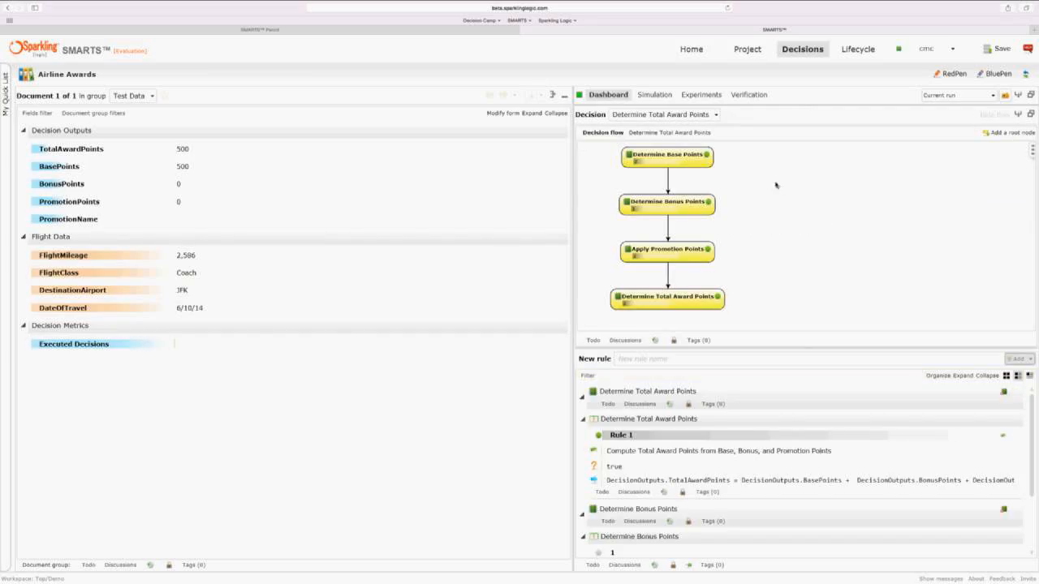
{"action": "mouse_move", "coordinate": [695, 151]}
{"action": "left_click", "coordinate": [695, 166]}
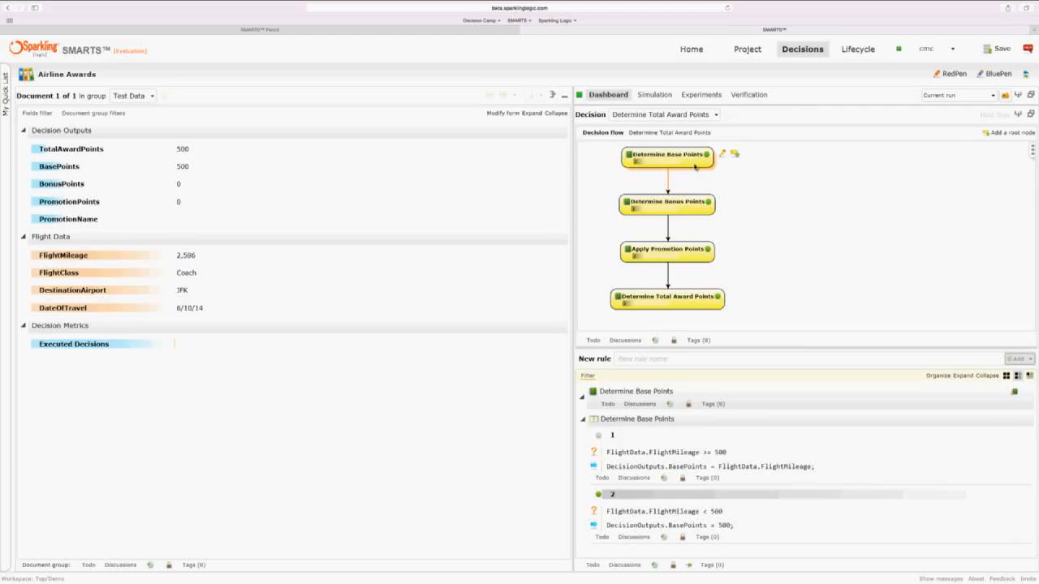
{"action": "left_click", "coordinate": [785, 200]}
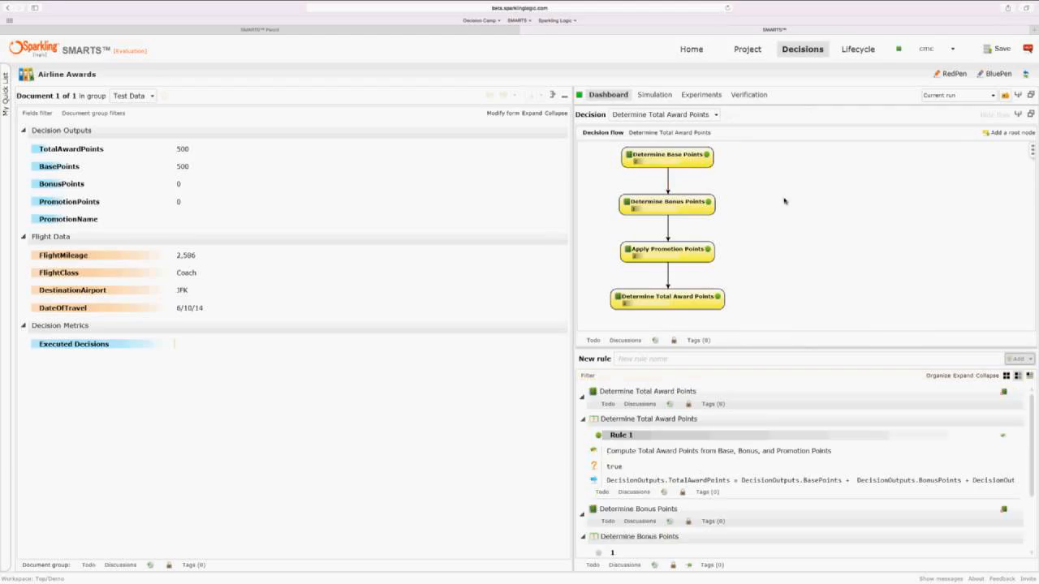
{"action": "left_click", "coordinate": [993, 116]}
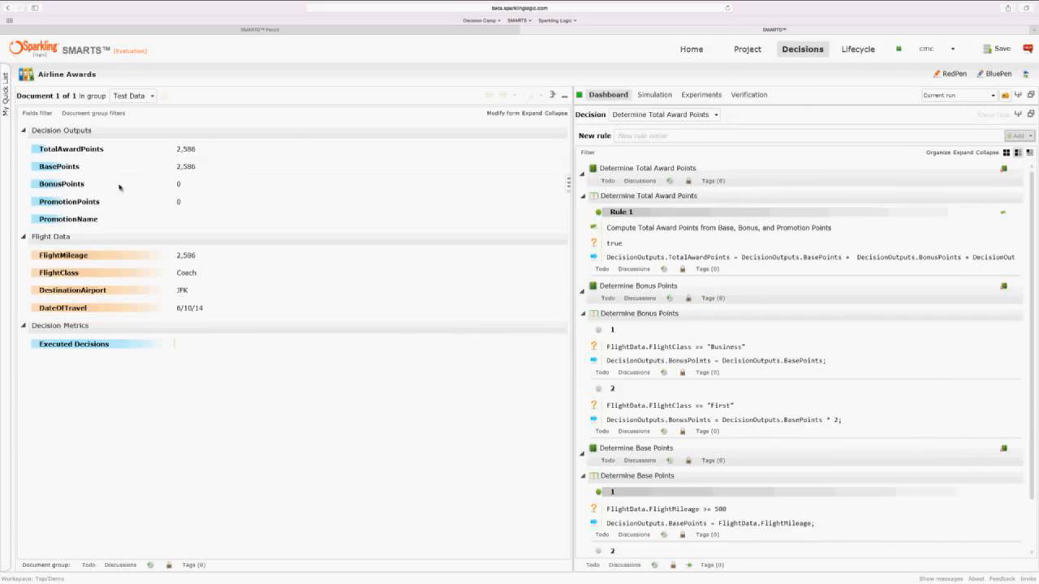
{"action": "mouse_move", "coordinate": [116, 188]}
{"action": "mouse_move", "coordinate": [118, 207]}
{"action": "left_click", "coordinate": [191, 206]}
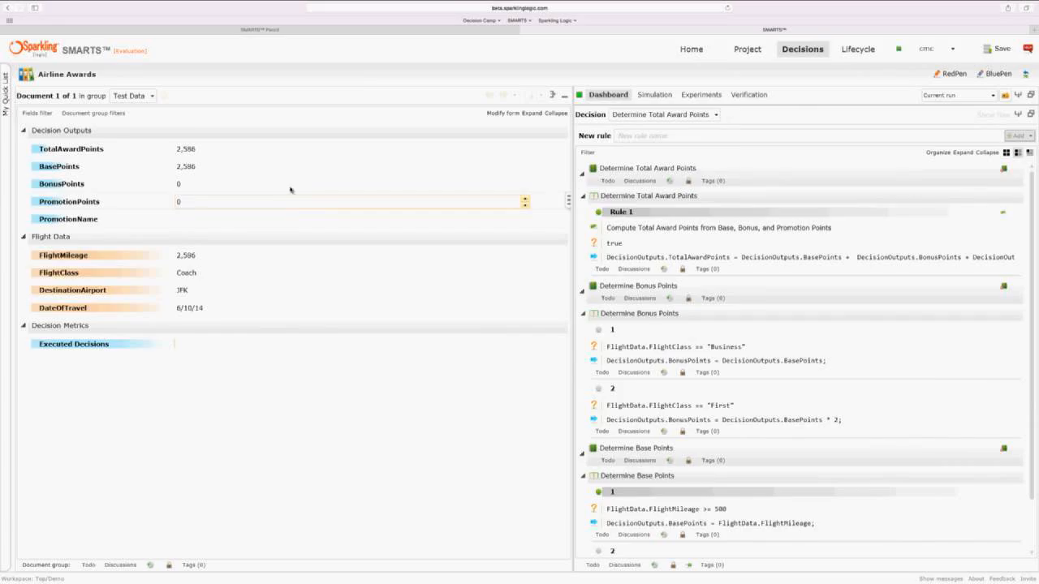
Filter the decision to only show rules that fired, examine them, and turn that filter off again
{"action": "mouse_move", "coordinate": [597, 217]}
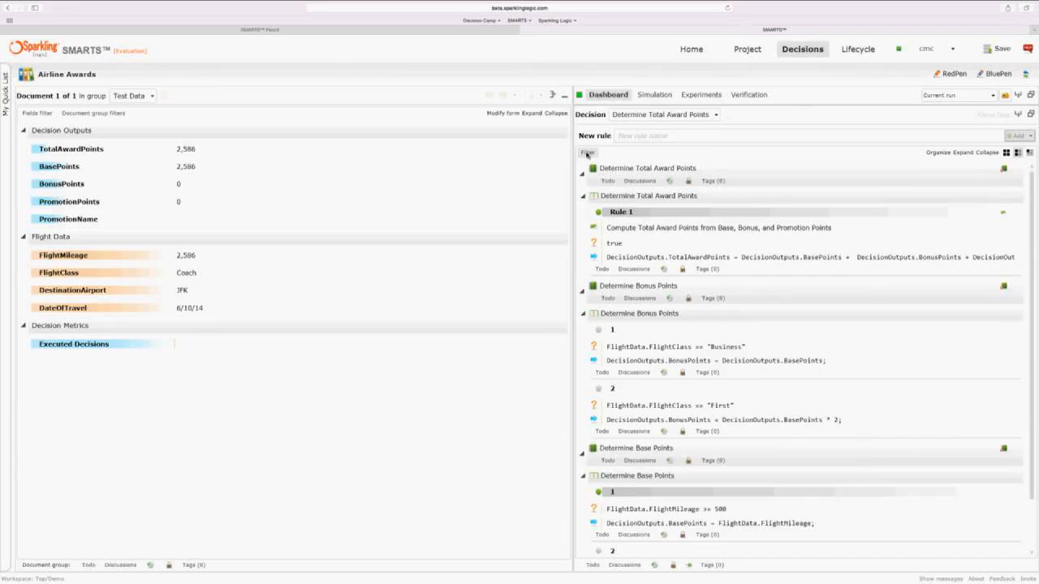
{"action": "left_click", "coordinate": [587, 154]}
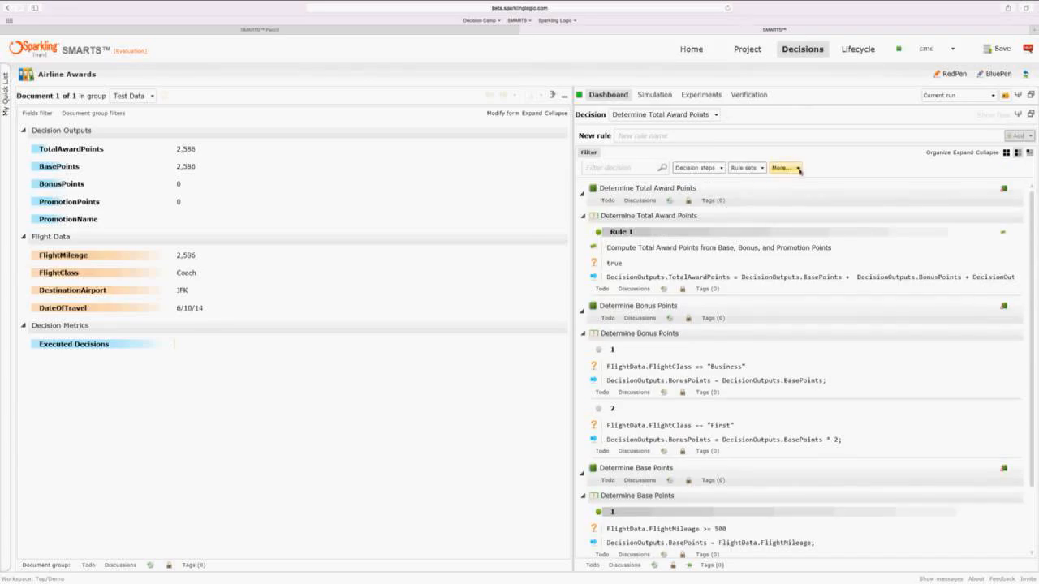
{"action": "left_click", "coordinate": [800, 169]}
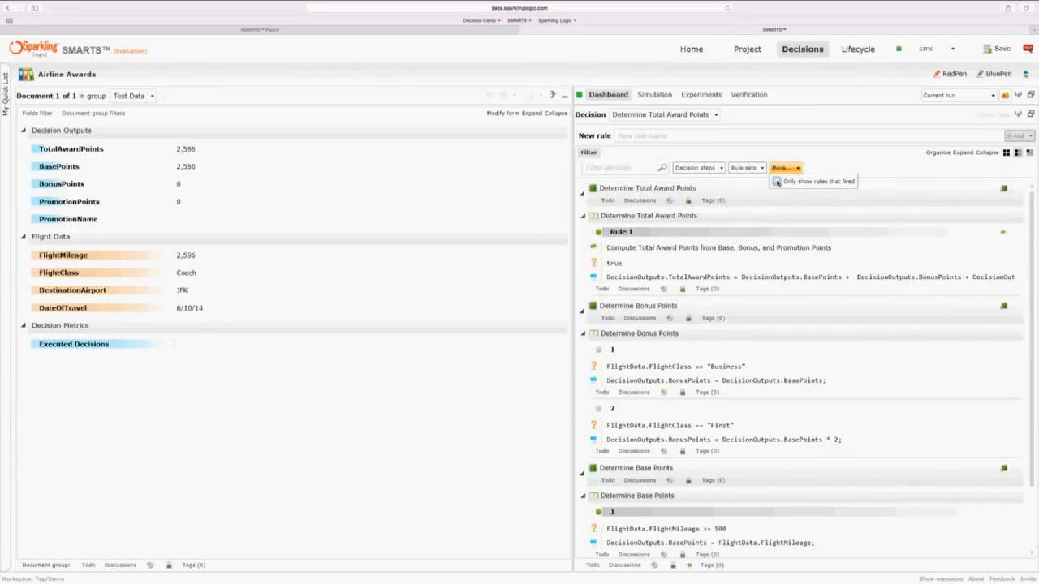
{"action": "left_click", "coordinate": [777, 182]}
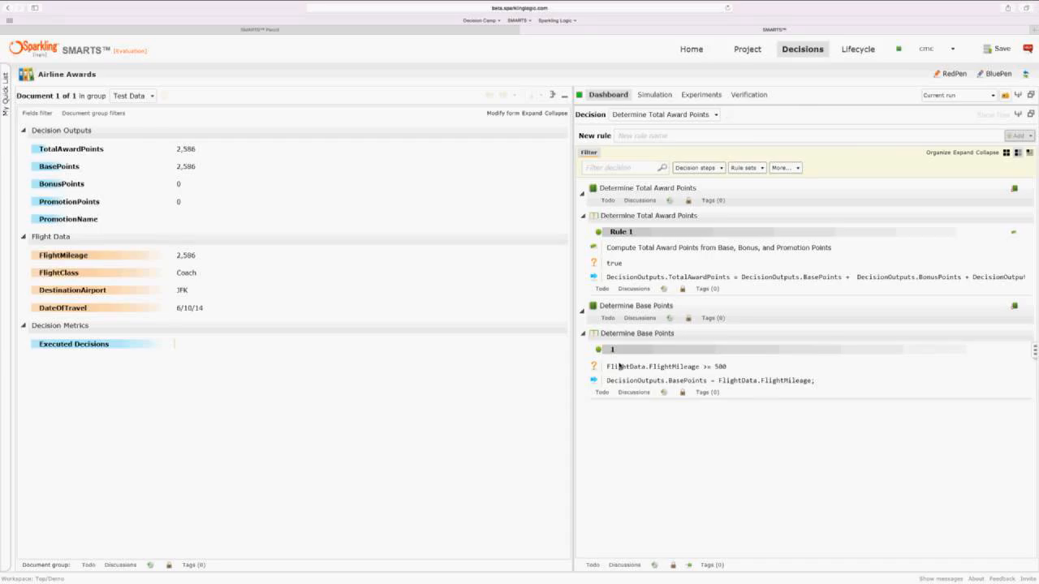
{"action": "left_click", "coordinate": [801, 168]}
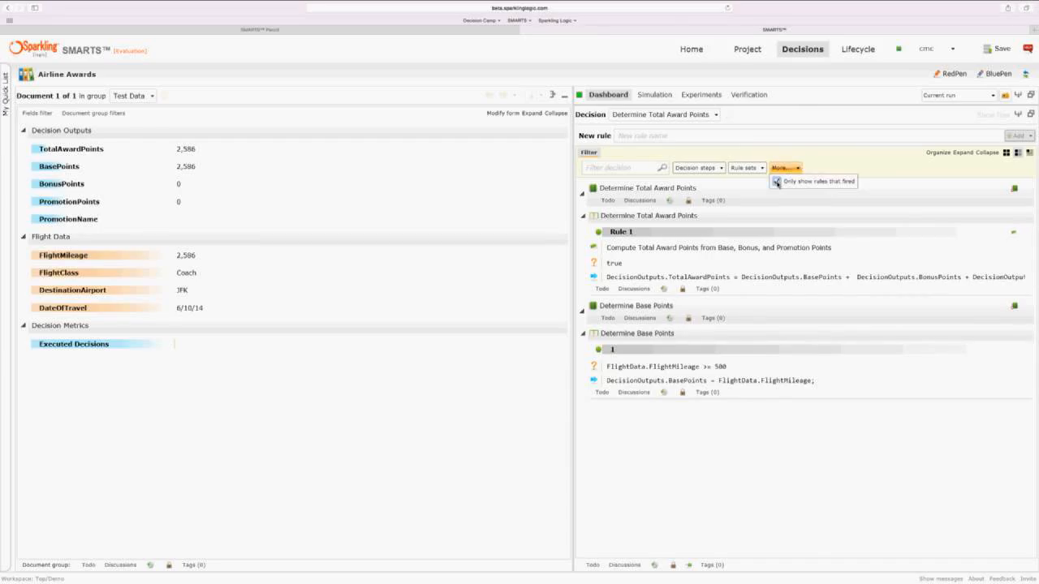
{"action": "left_click", "coordinate": [777, 183]}
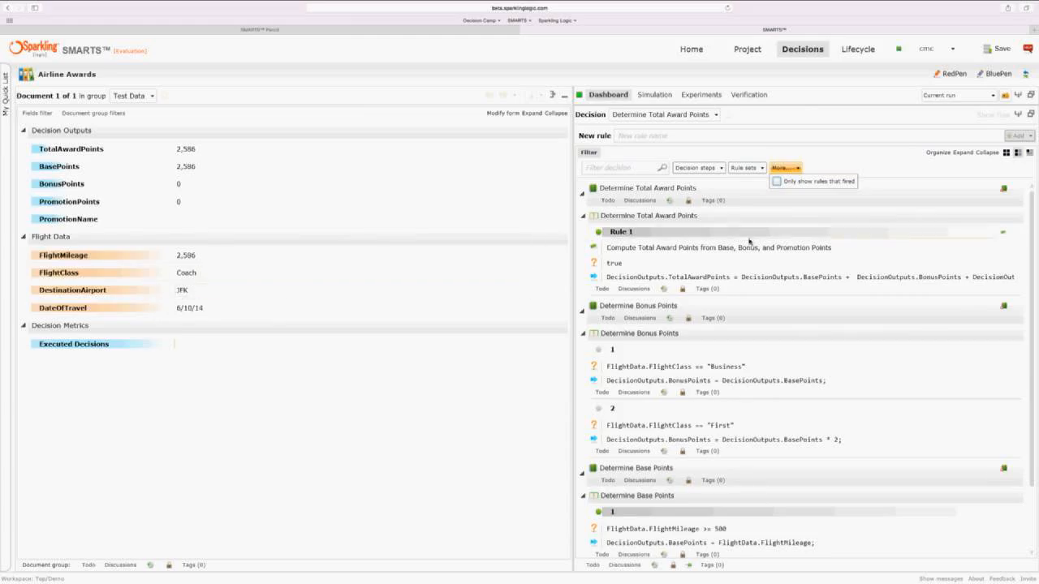
Limit the displayed rules to the Apply Promotion Points node of the decision flow, and hide the flow
{"action": "left_click", "coordinate": [992, 115]}
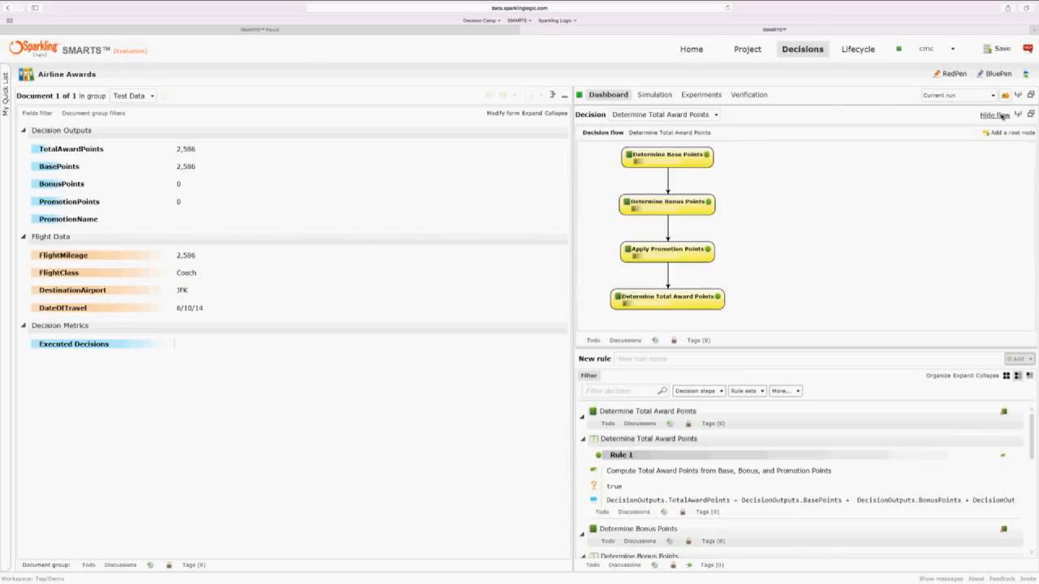
{"action": "left_click", "coordinate": [689, 258]}
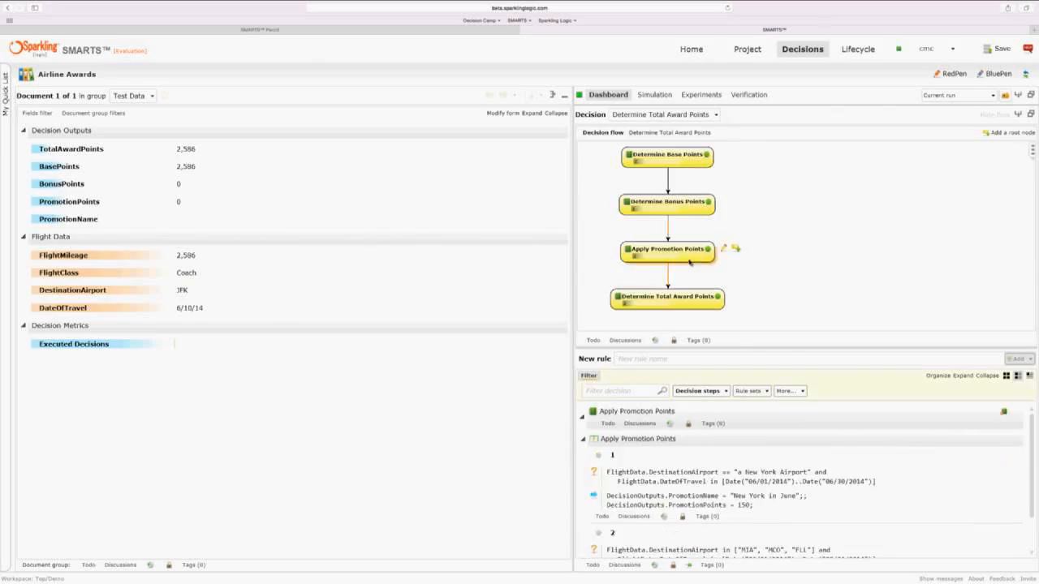
{"action": "left_click", "coordinate": [1004, 117]}
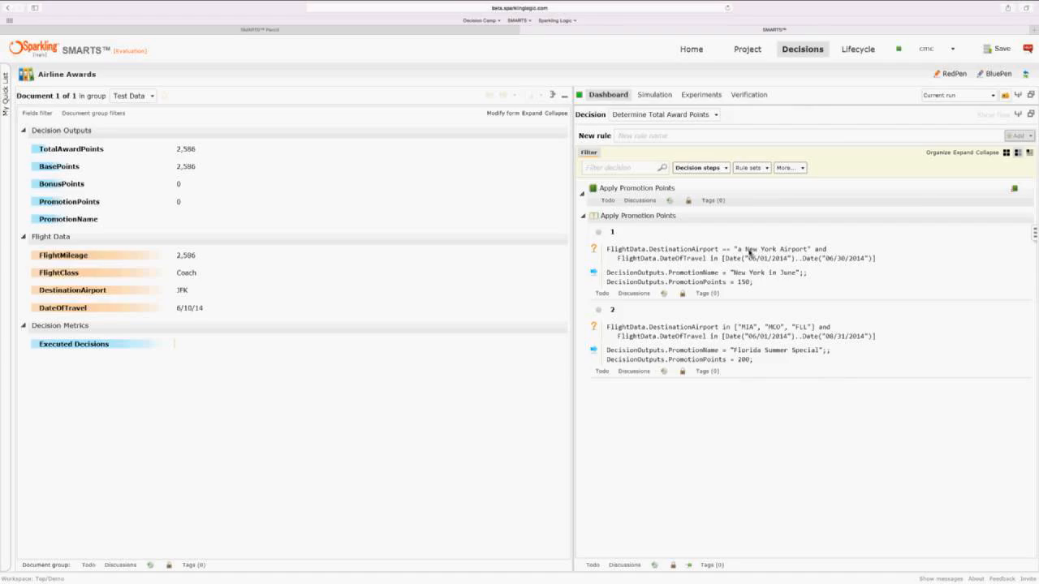
Change the airport condition of Apply Promotion Points rule 1 to FlightData.DestinationAirport in ["JFK","LGA"] and refresh the decision results
{"action": "left_click", "coordinate": [744, 251]}
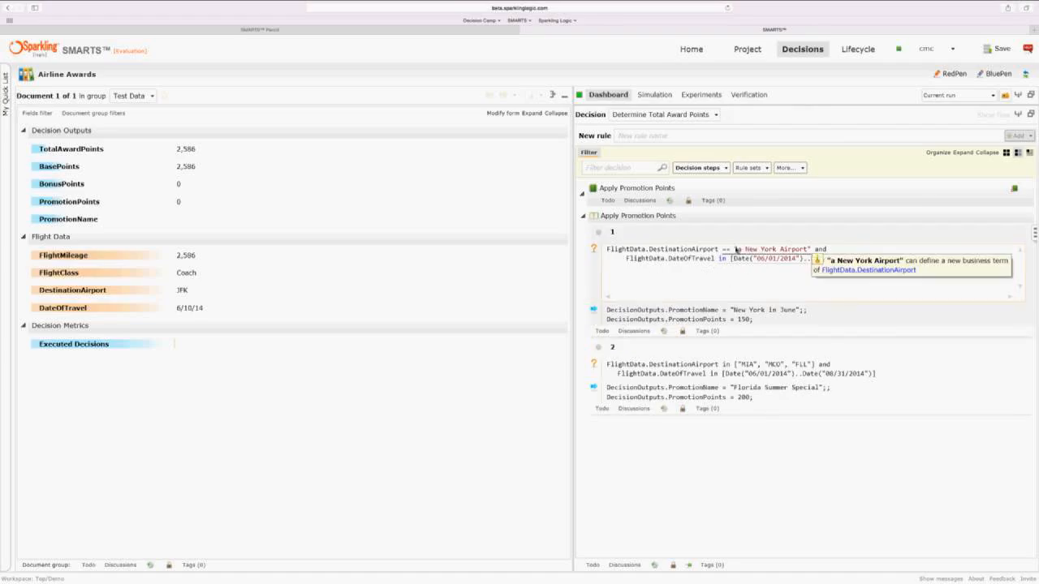
{"action": "left_click_drag", "start_coordinate": [734, 250], "coordinate": [811, 251]}
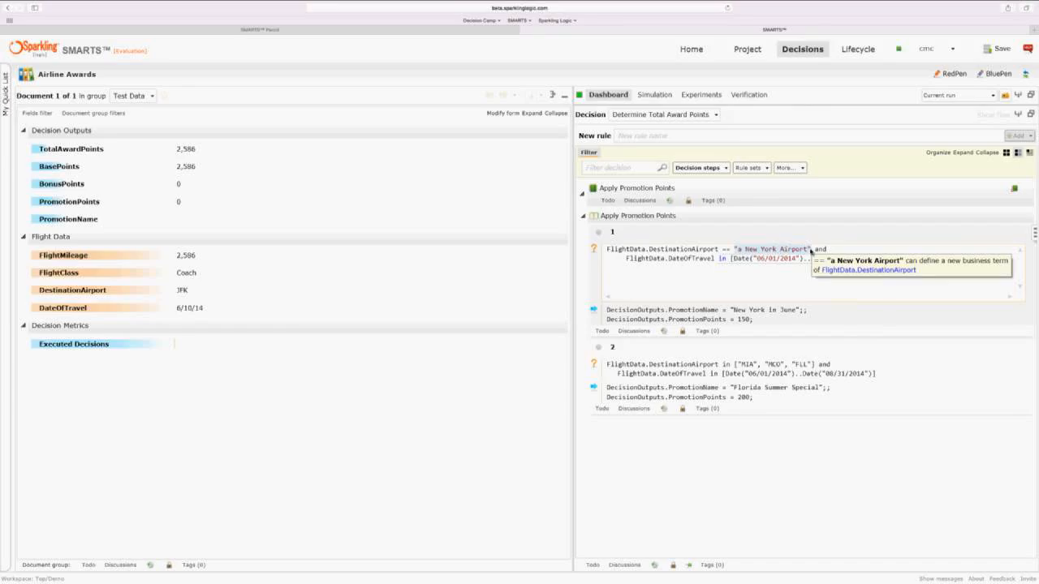
{"action": "type", "text": "["}
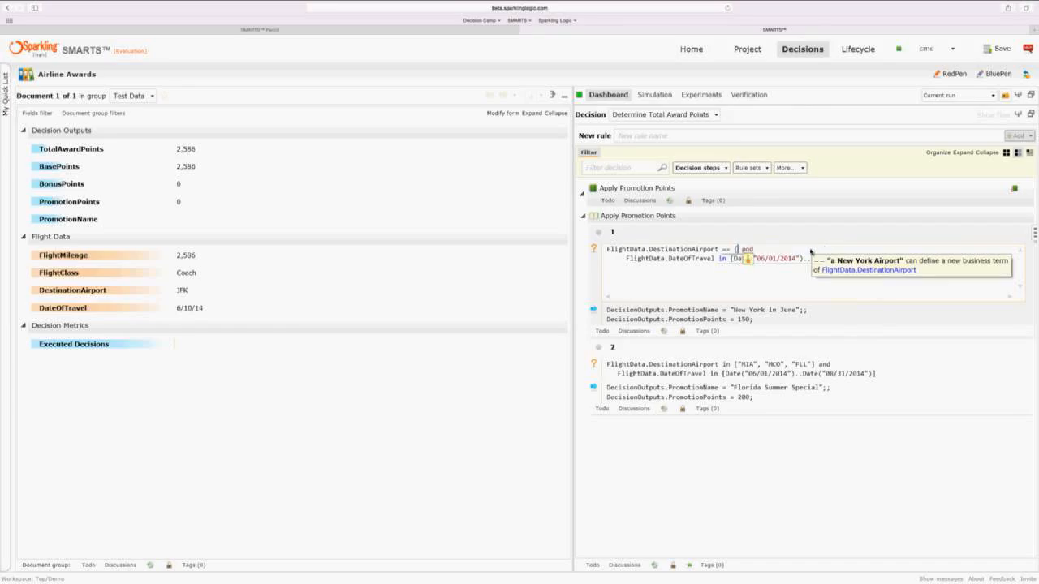
{"action": "type", "text": "\"JF"}
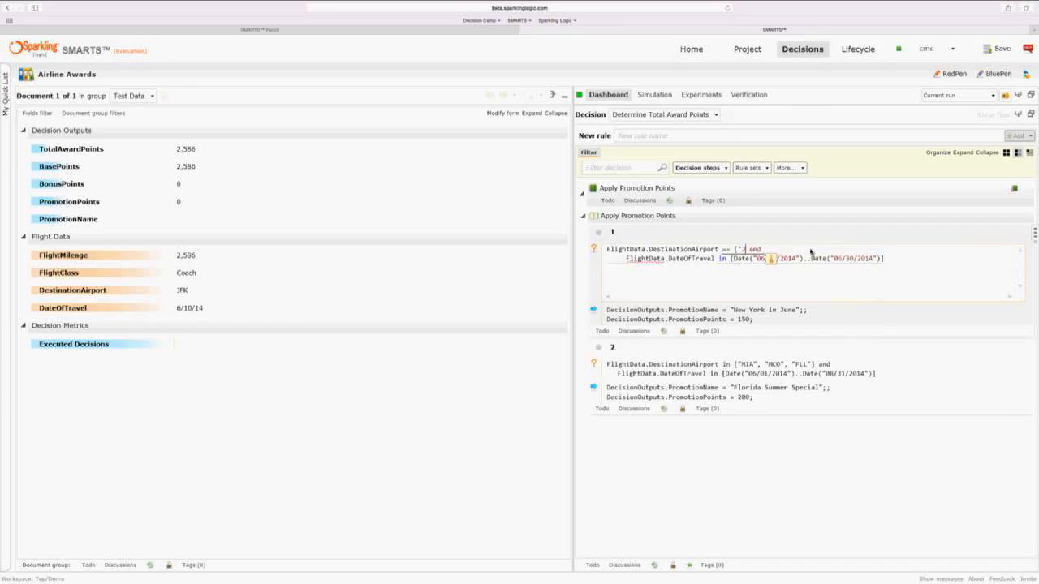
{"action": "type", "text": "K\",\"LGA\"]"}
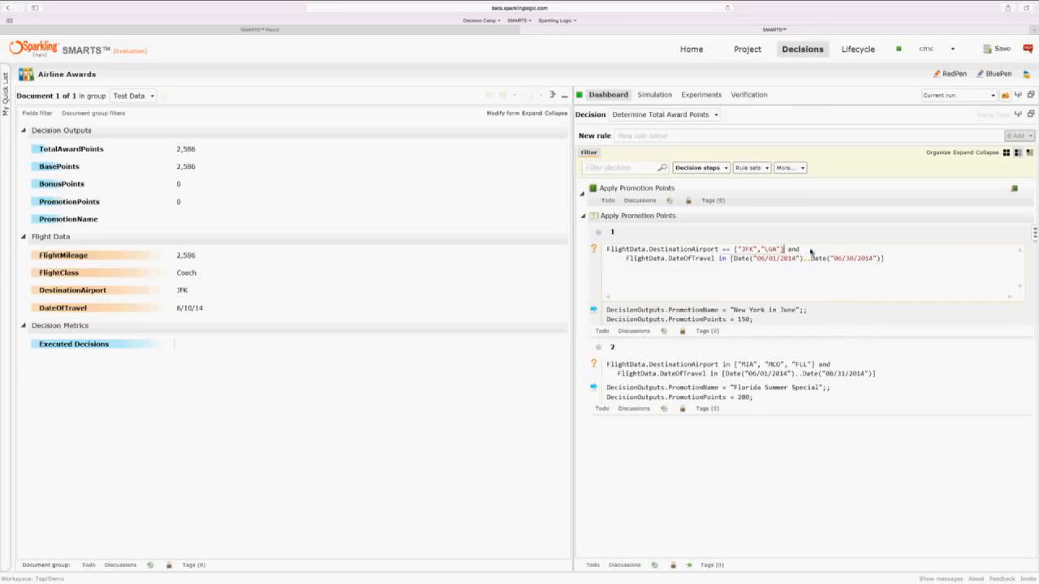
{"action": "key", "text": "BackSpace"}
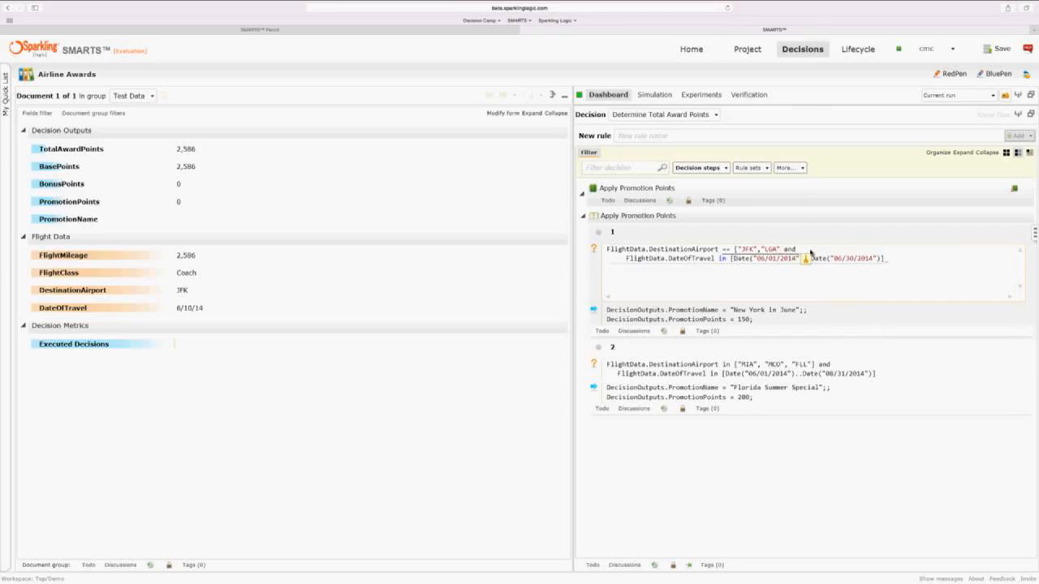
{"action": "type", "text": "]"}
{"action": "mouse_move", "coordinate": [726, 252]}
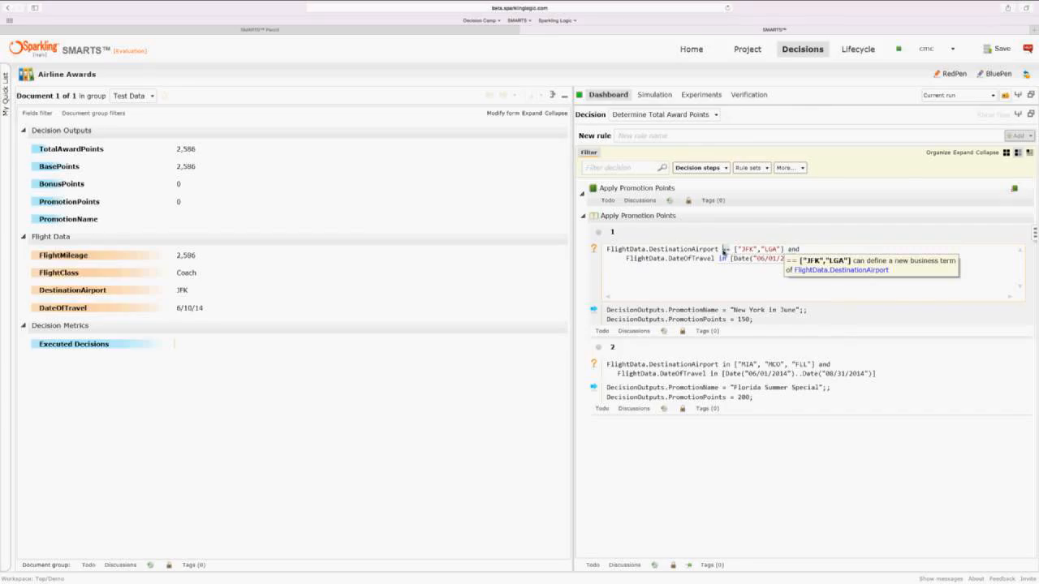
{"action": "type", "text": "in"}
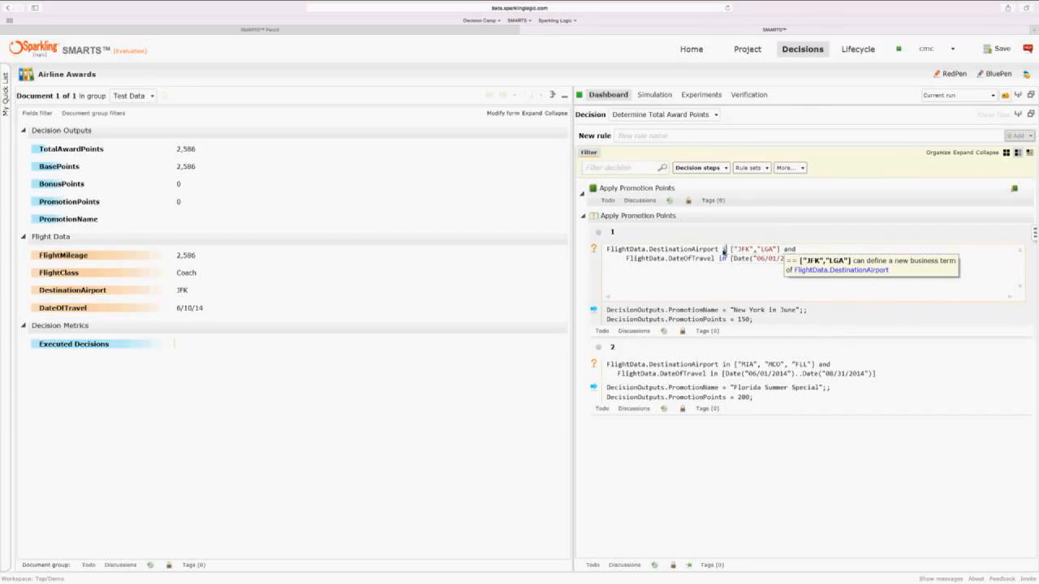
{"action": "left_click", "coordinate": [755, 310]}
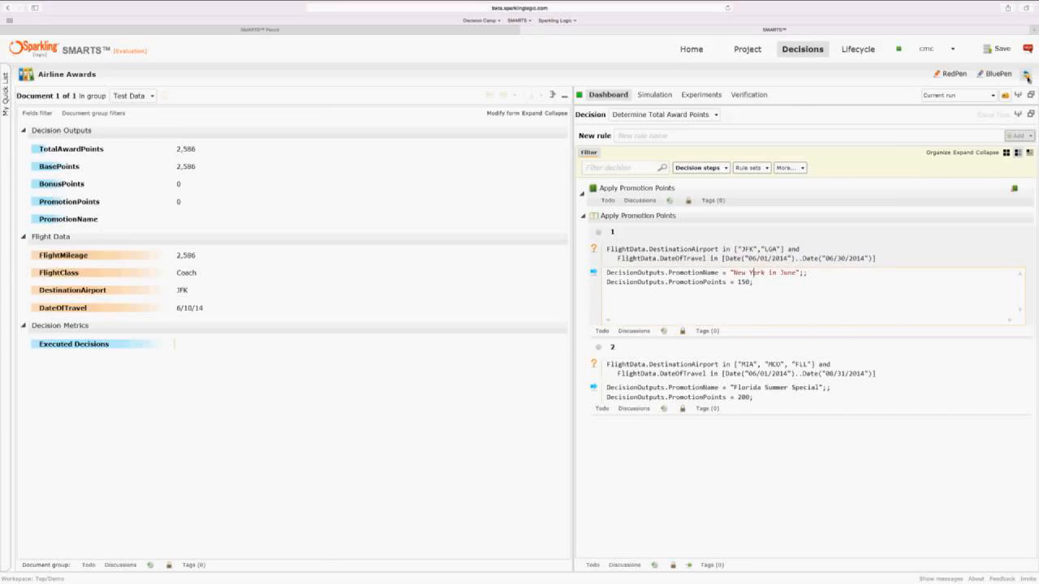
{"action": "left_click", "coordinate": [1026, 75]}
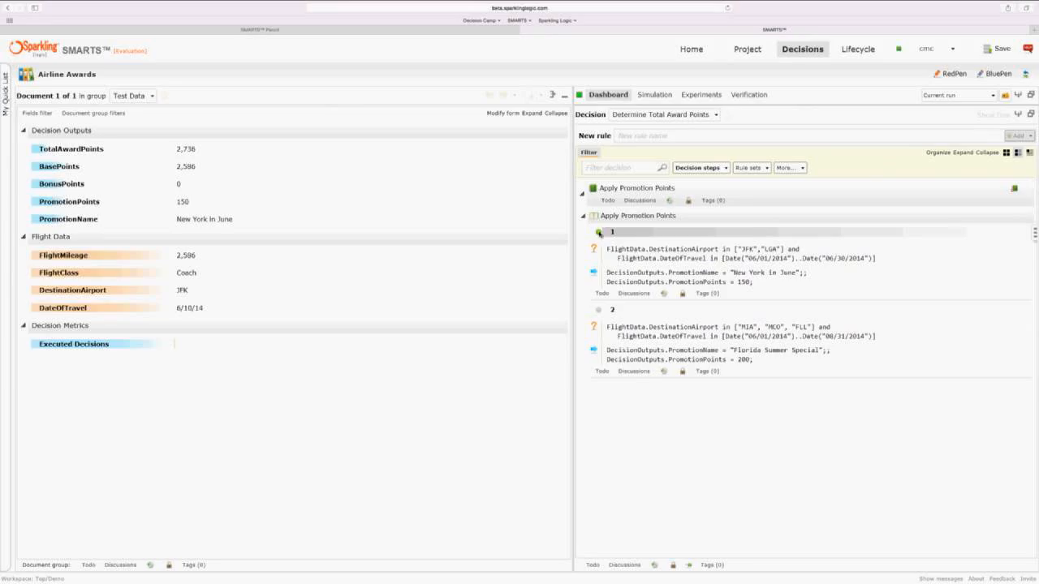
{"action": "mouse_move", "coordinate": [599, 232]}
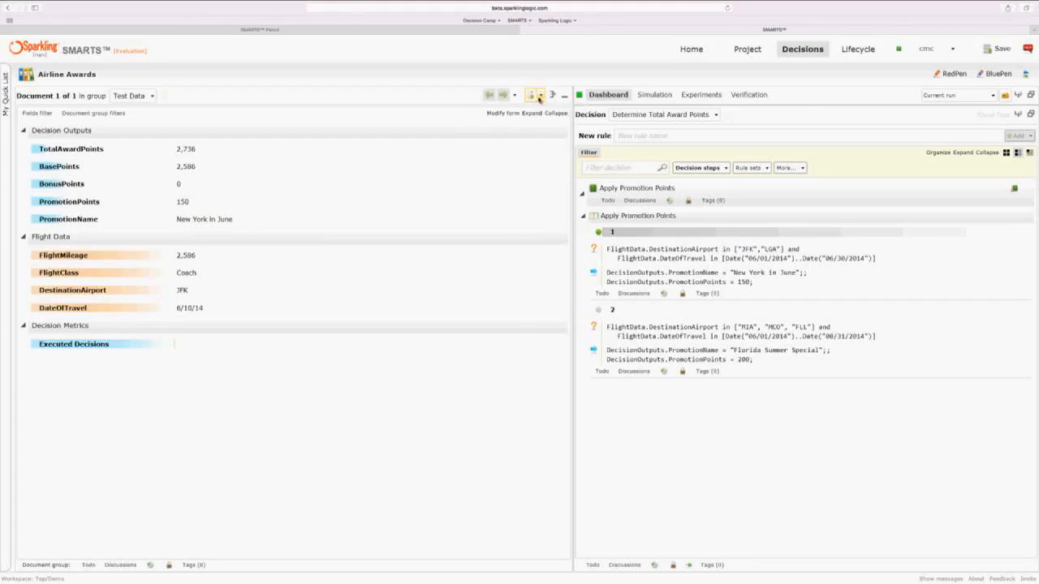
Add a copy of the test document, set its FlightMileage to 843 and DestinationAirport to MIA, and refresh the decision results
{"action": "left_click", "coordinate": [539, 97]}
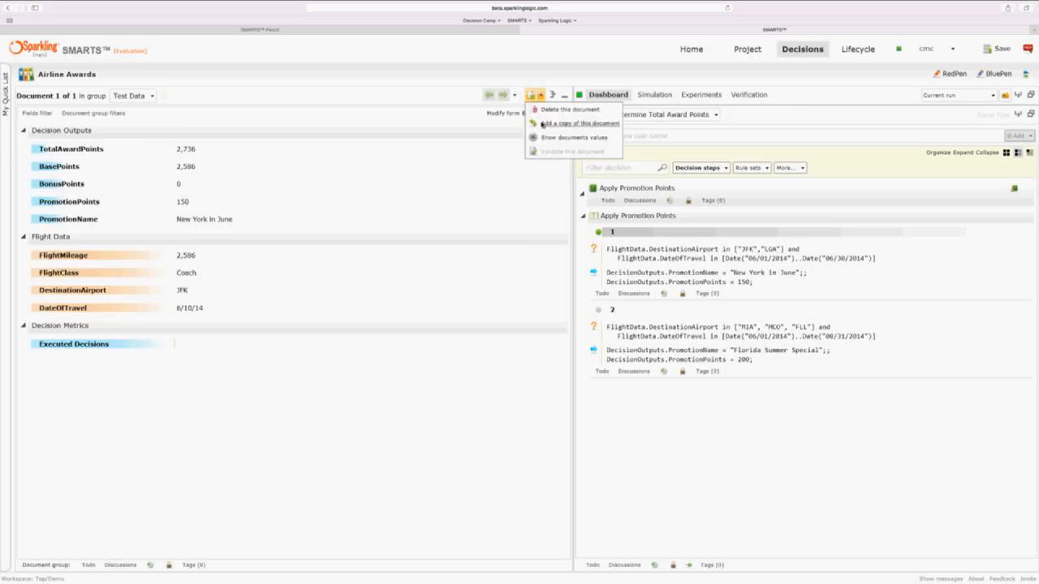
{"action": "left_click", "coordinate": [543, 124]}
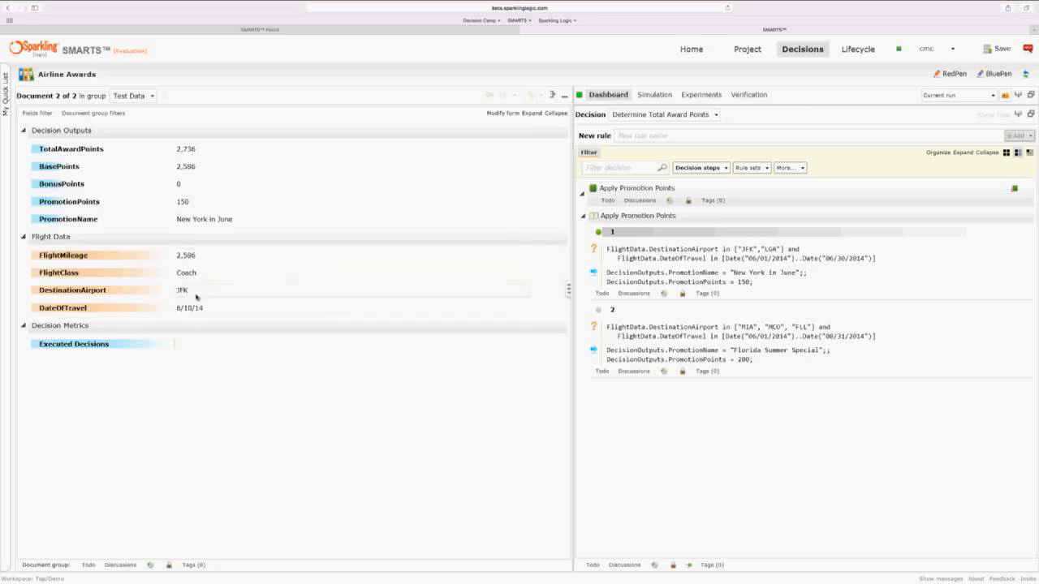
{"action": "left_click", "coordinate": [200, 258]}
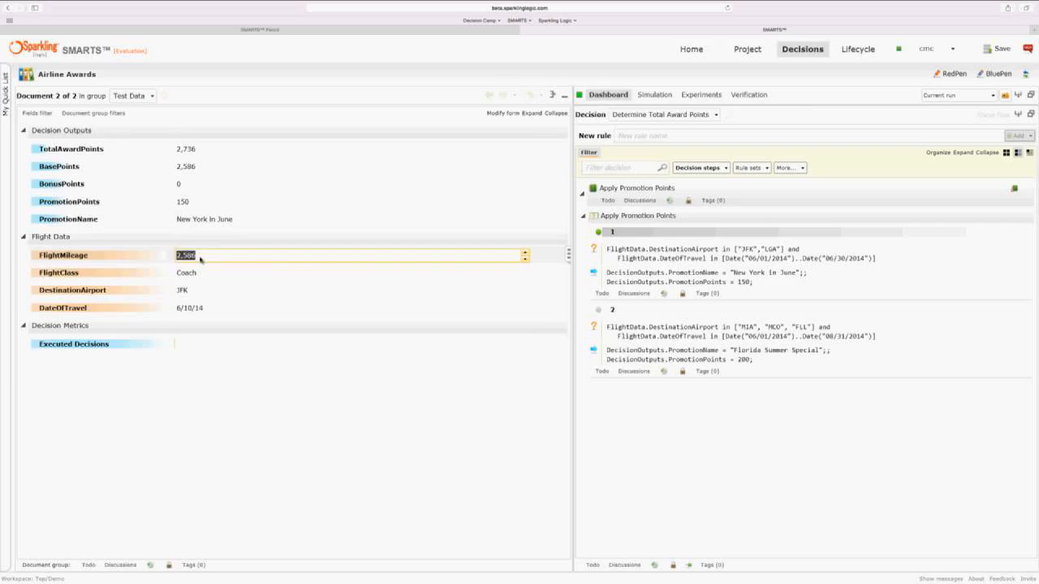
{"action": "type", "text": "843"}
{"action": "left_click", "coordinate": [198, 291]}
{"action": "left_click_drag", "start_coordinate": [199, 290], "coordinate": [178, 293]}
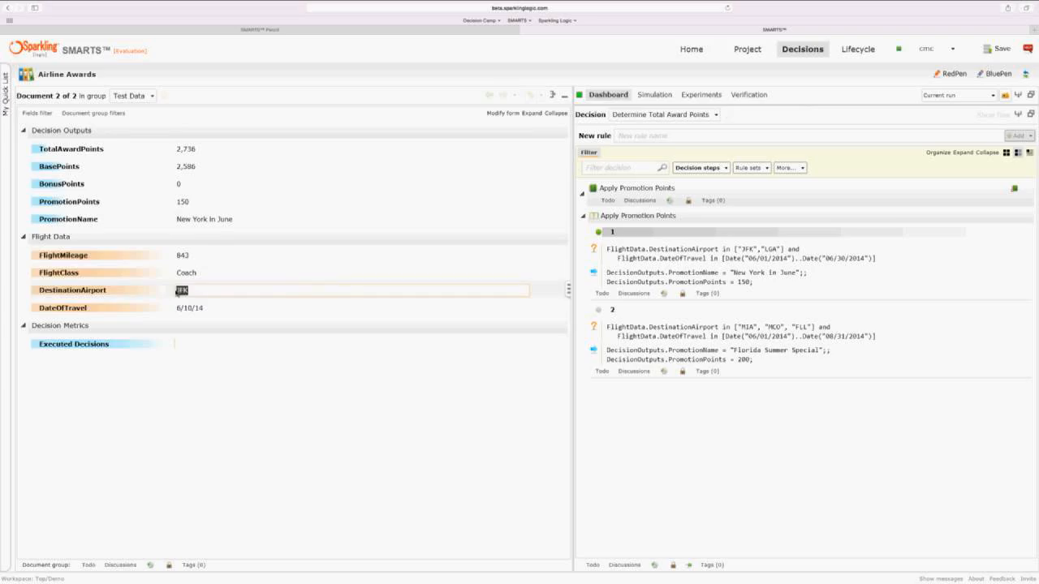
{"action": "type", "text": "MIA"}
{"action": "left_click", "coordinate": [1027, 76]}
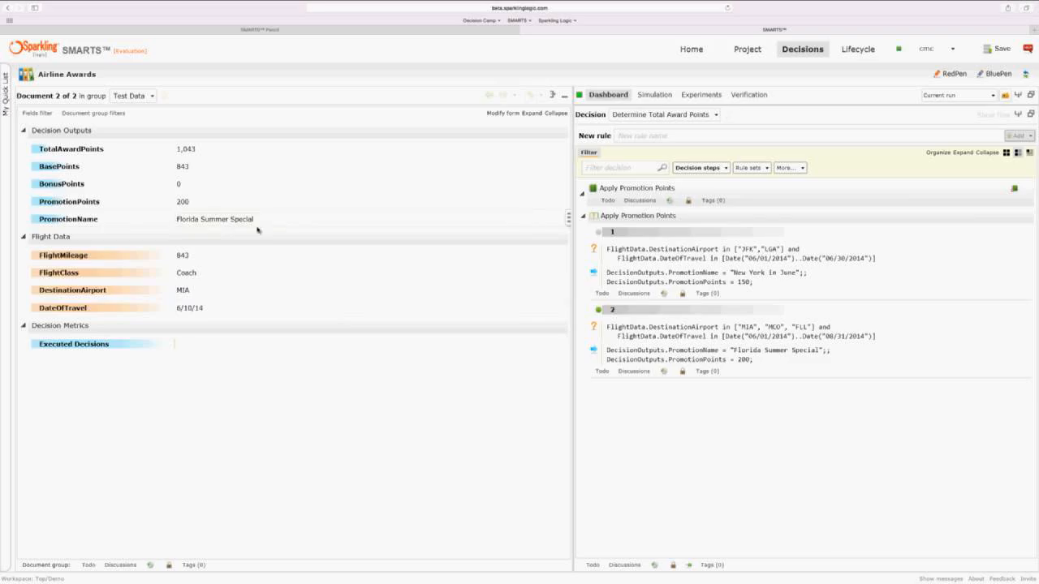
Bring back the dashboard reports area and create a report from the PromotionName field
{"action": "left_click", "coordinate": [1018, 115]}
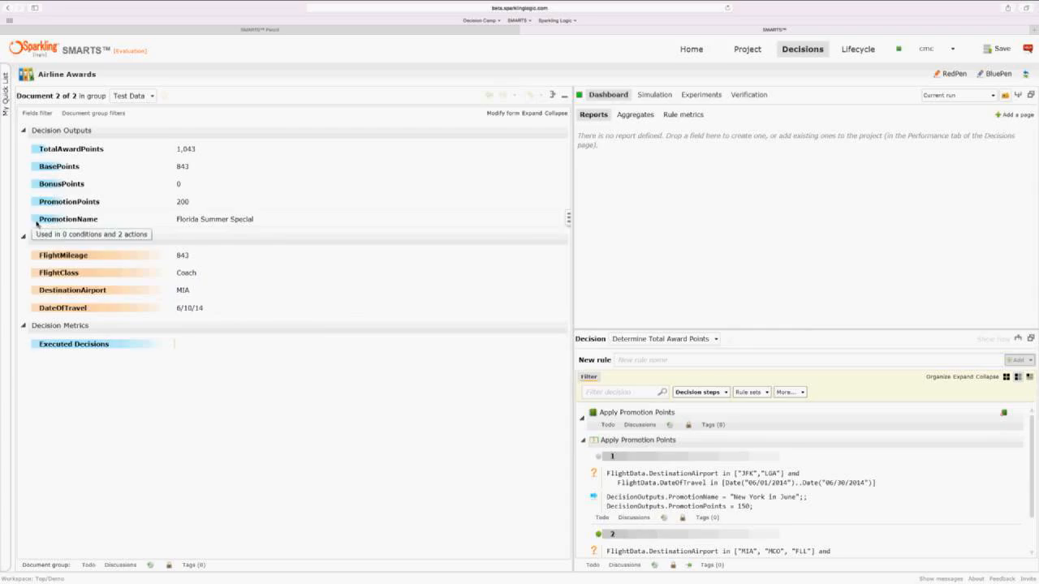
{"action": "left_click_drag", "start_coordinate": [53, 219], "coordinate": [641, 221]}
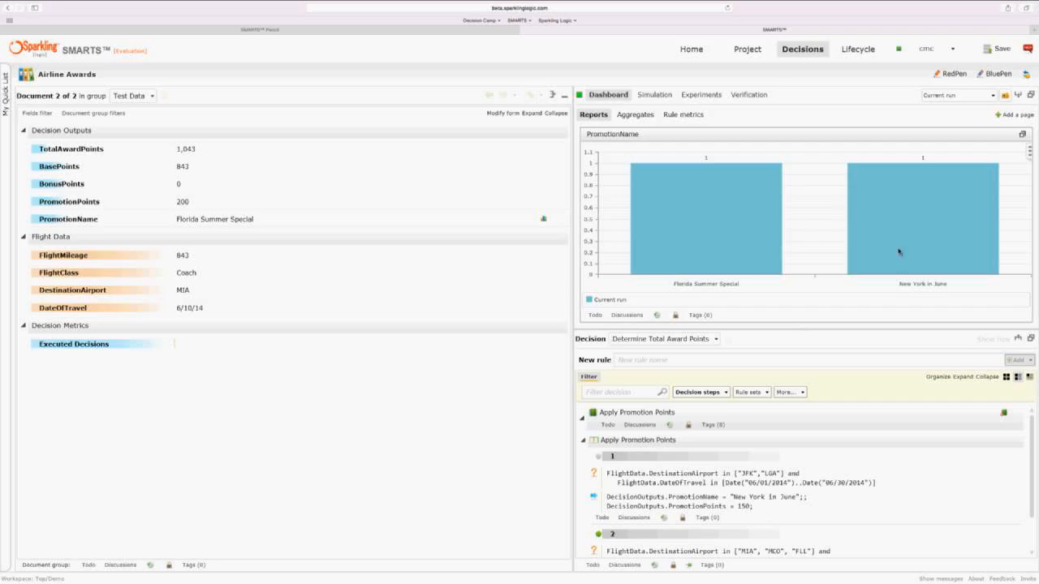
Import Airline Flights.csv as a document group used in the Determine Total Award Points decision, and open that group
{"action": "left_click", "coordinate": [747, 49]}
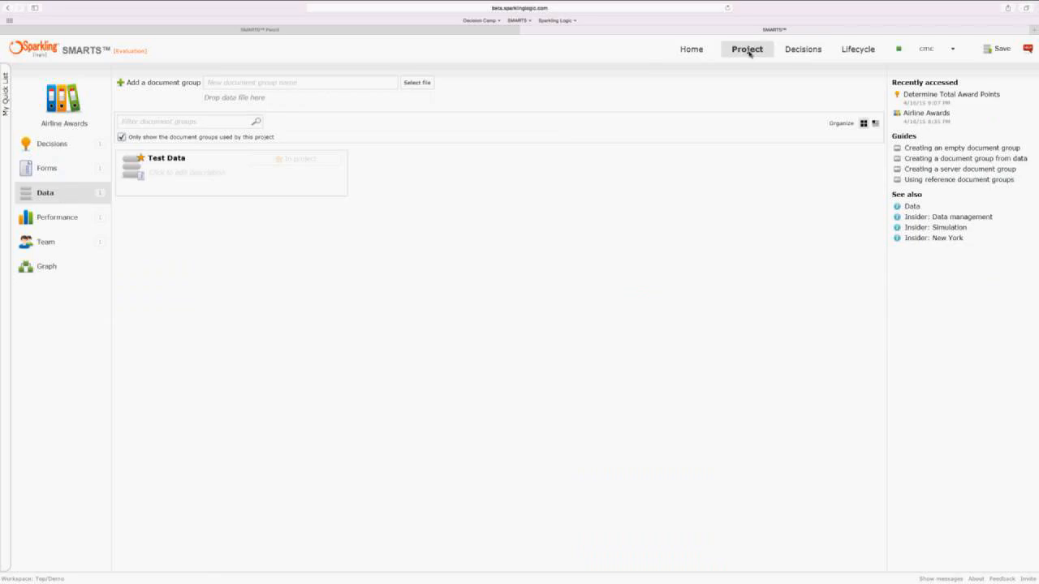
{"action": "left_click", "coordinate": [875, 123]}
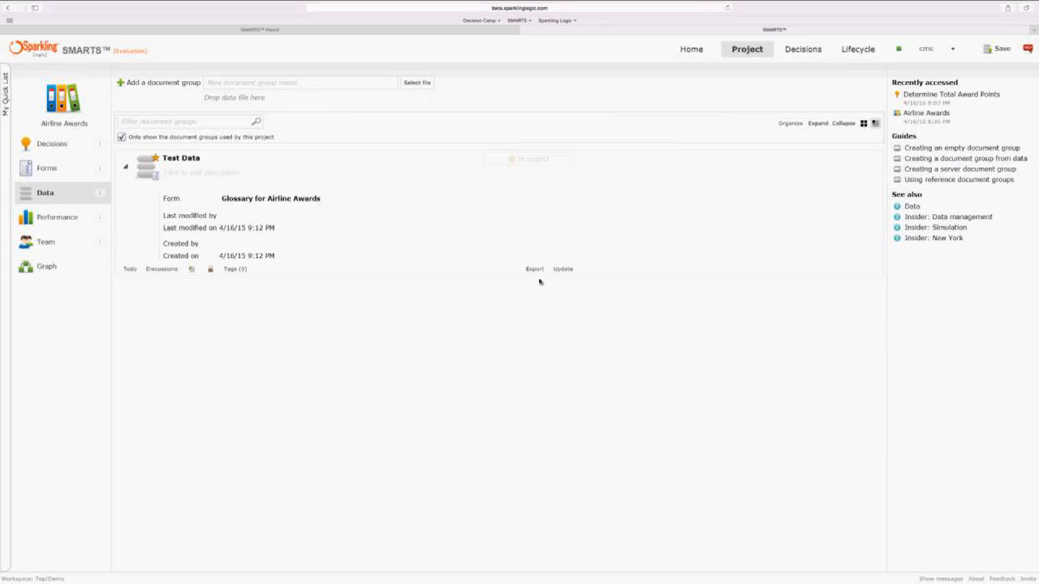
{"action": "left_click", "coordinate": [422, 84]}
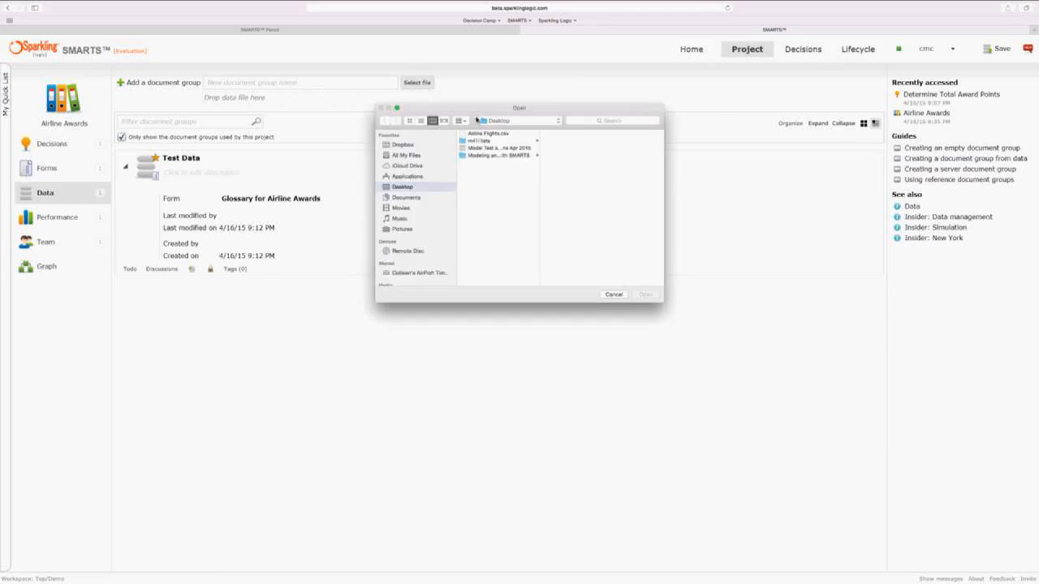
{"action": "left_click", "coordinate": [487, 134]}
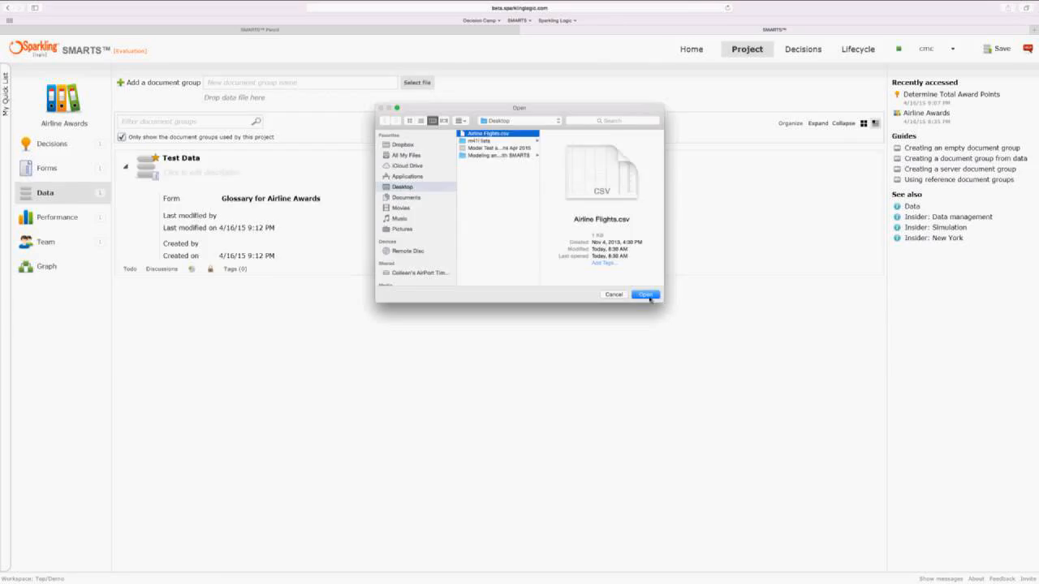
{"action": "left_click", "coordinate": [648, 297]}
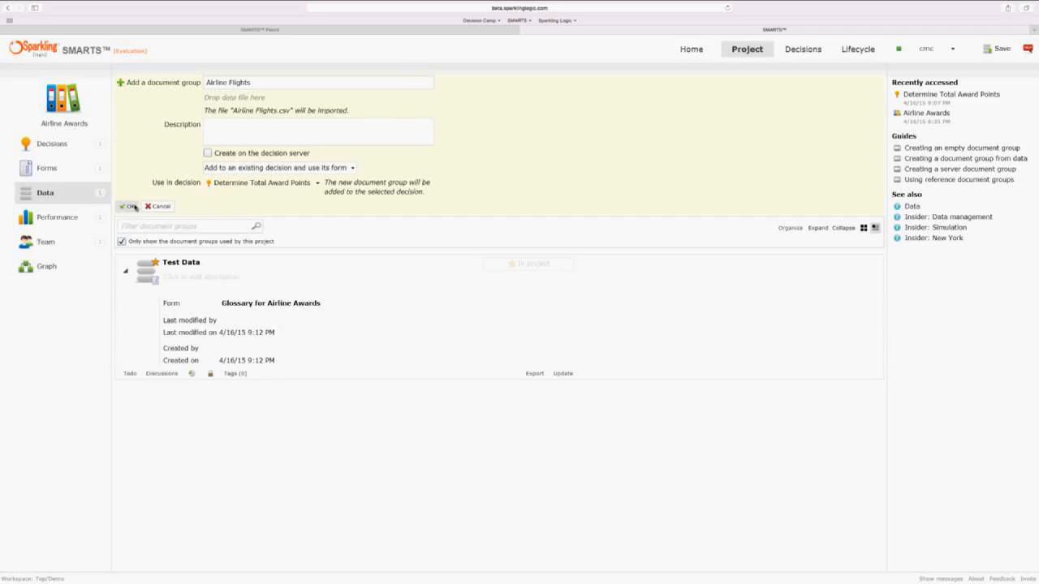
{"action": "left_click", "coordinate": [130, 206]}
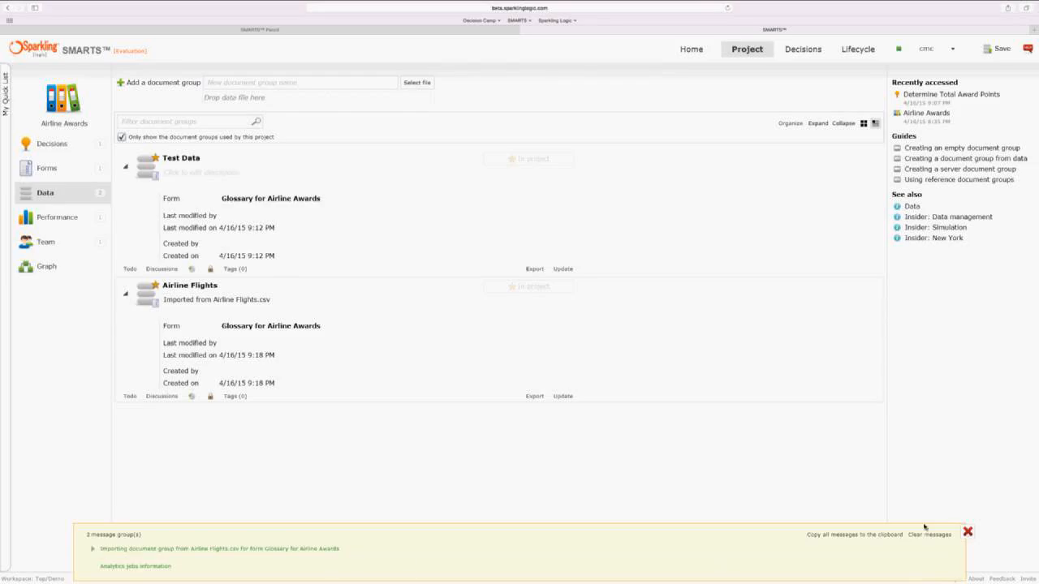
{"action": "left_click", "coordinate": [967, 533]}
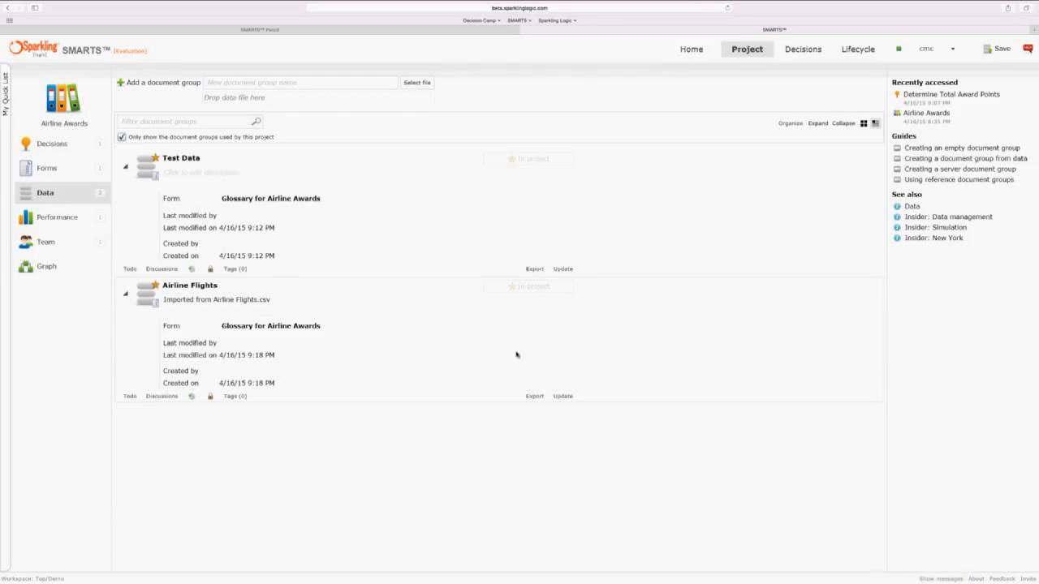
{"action": "left_click", "coordinate": [186, 285]}
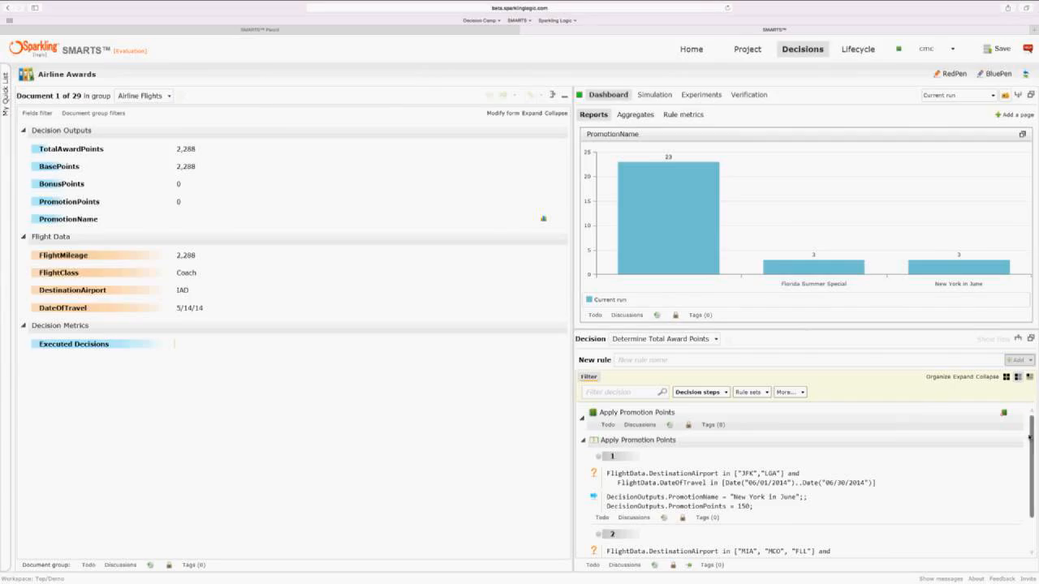
Show the decision flow to check its execution over the Airline Flights documents, then hide it and return to the dashboard reports
{"action": "left_click", "coordinate": [1018, 340]}
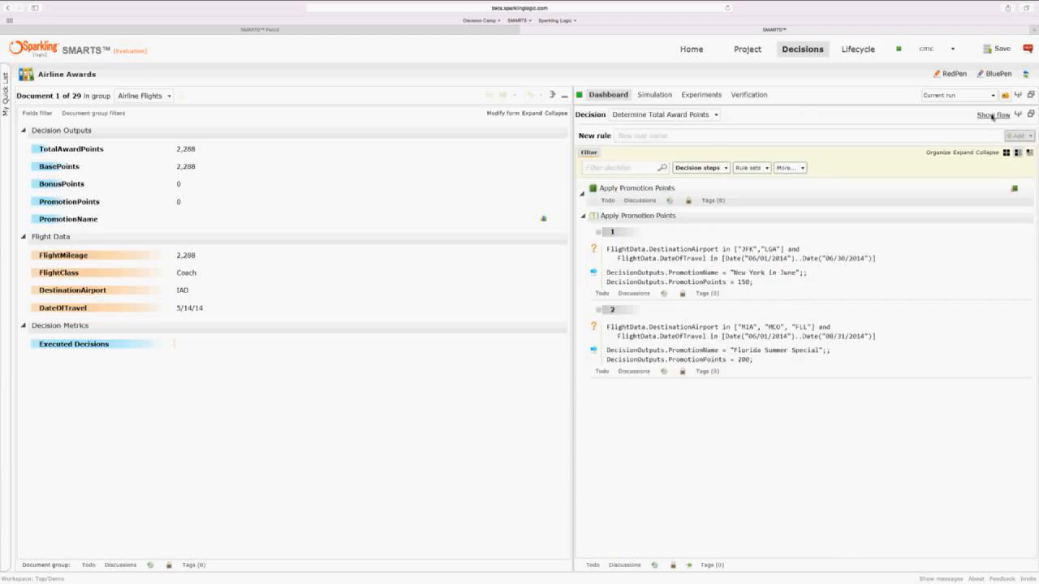
{"action": "left_click", "coordinate": [992, 115]}
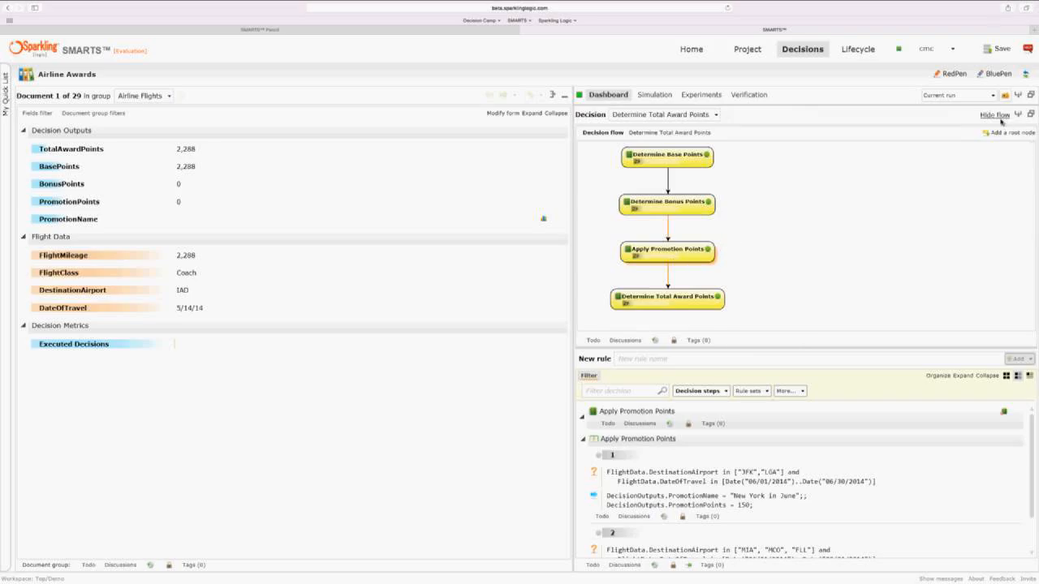
{"action": "left_click", "coordinate": [995, 115]}
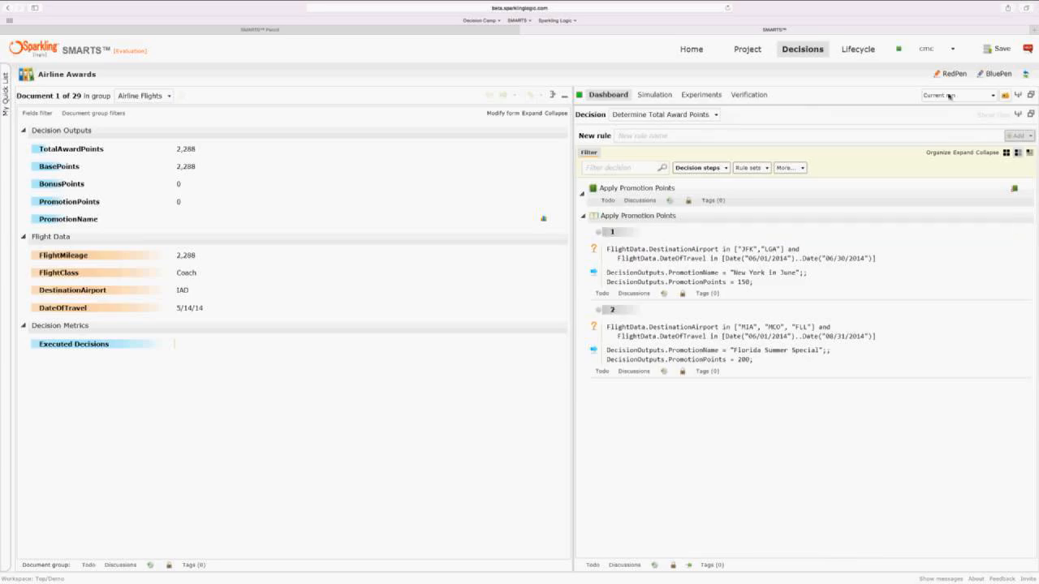
{"action": "left_click", "coordinate": [1019, 115]}
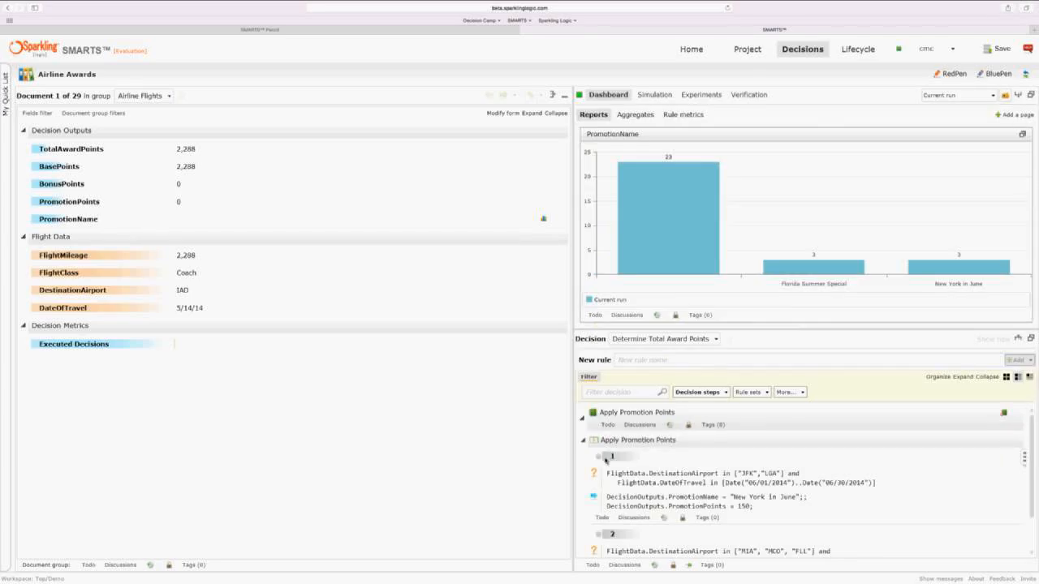
Go to the first document for which Apply Promotion Points rule 1 fired, and compare it with the document after it
{"action": "mouse_move", "coordinate": [605, 460]}
{"action": "left_click", "coordinate": [604, 460]}
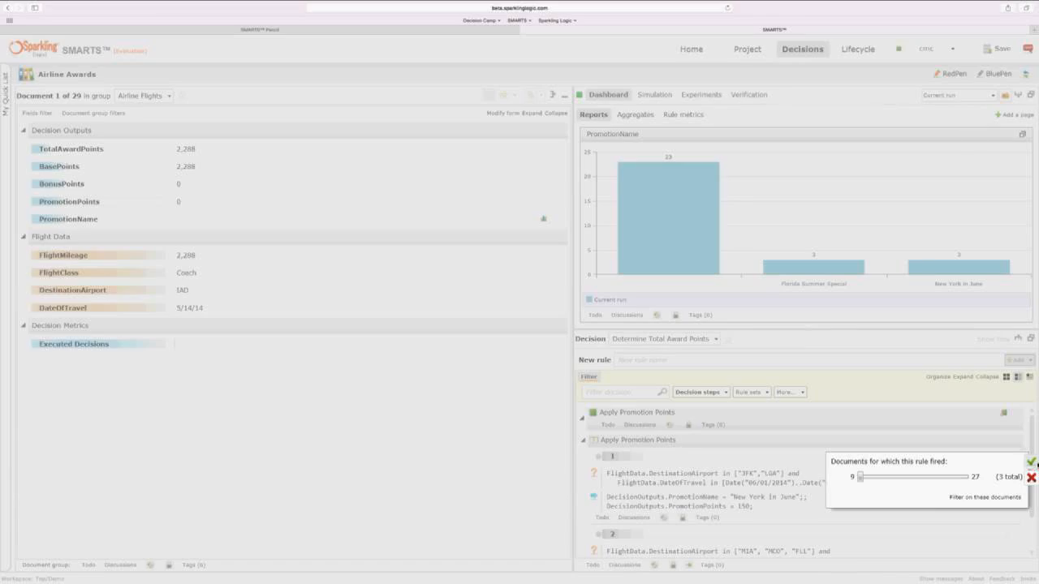
{"action": "left_click", "coordinate": [1031, 462]}
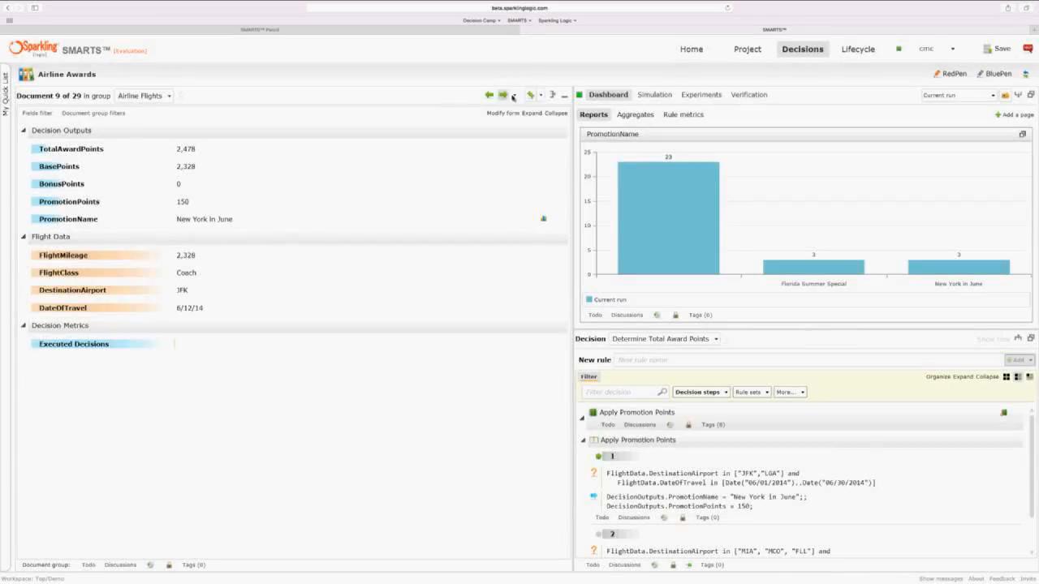
{"action": "left_click", "coordinate": [504, 98]}
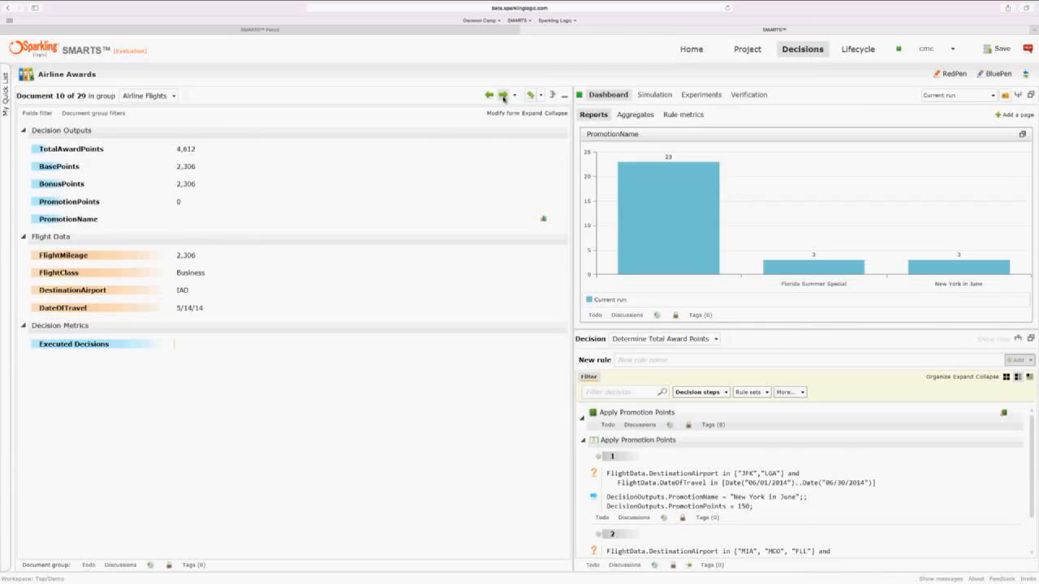
{"action": "left_click", "coordinate": [491, 96]}
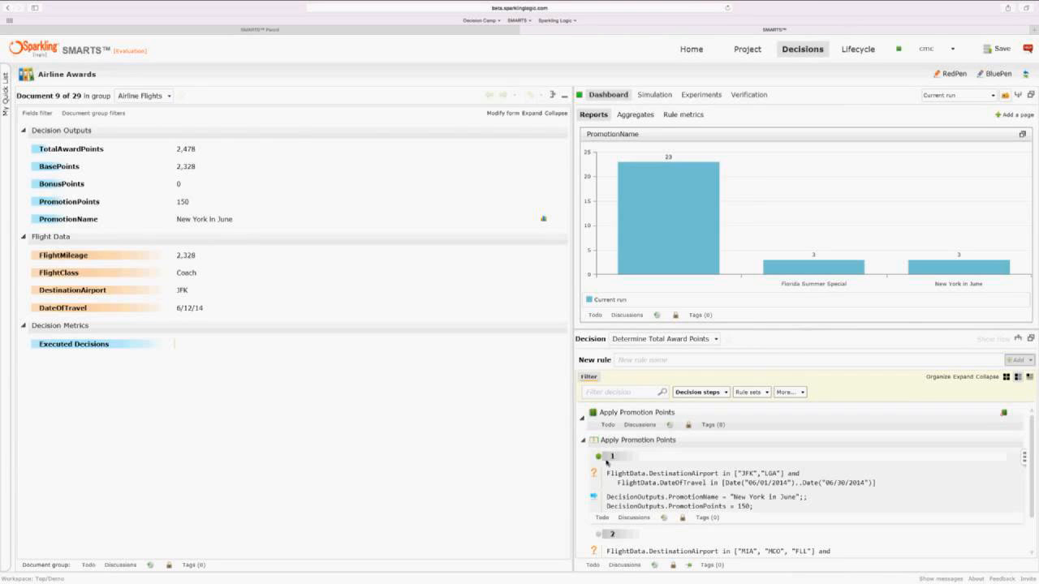
Filter the document group to the documents for which rule 1 fired, browse through them, and clear the filter
{"action": "left_click", "coordinate": [1024, 459]}
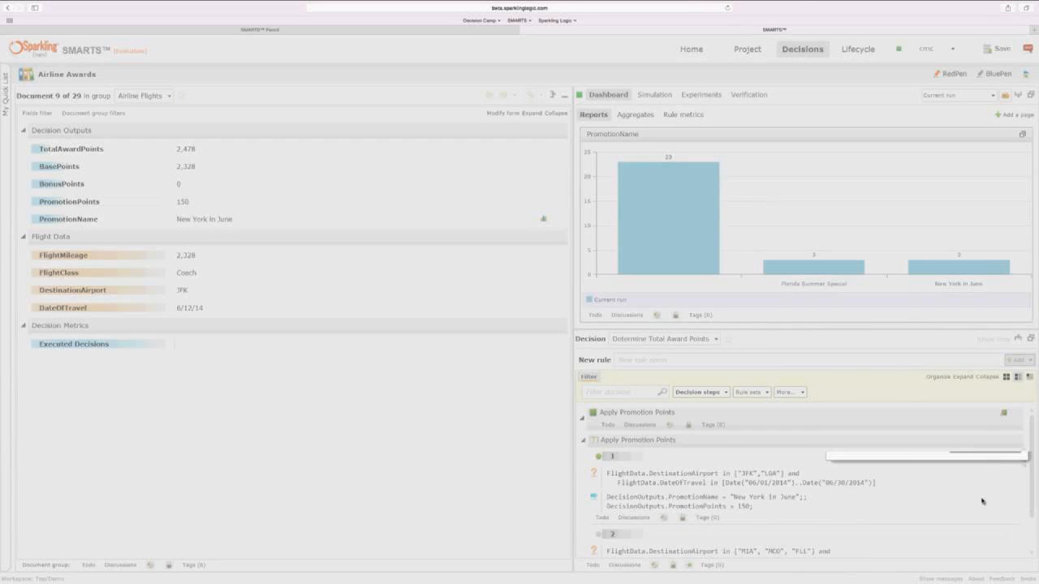
{"action": "left_click", "coordinate": [982, 501]}
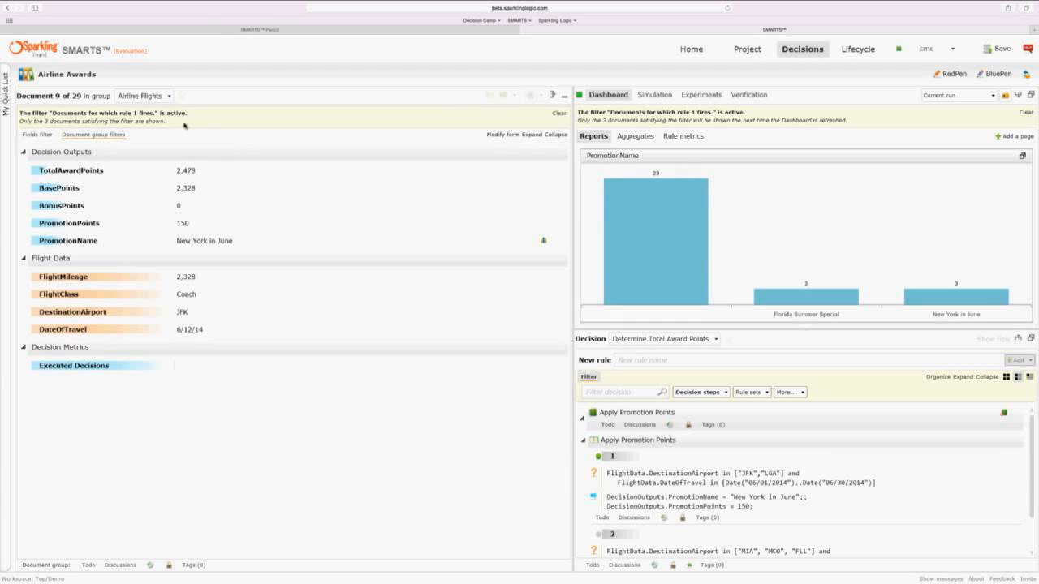
{"action": "left_click", "coordinate": [504, 95]}
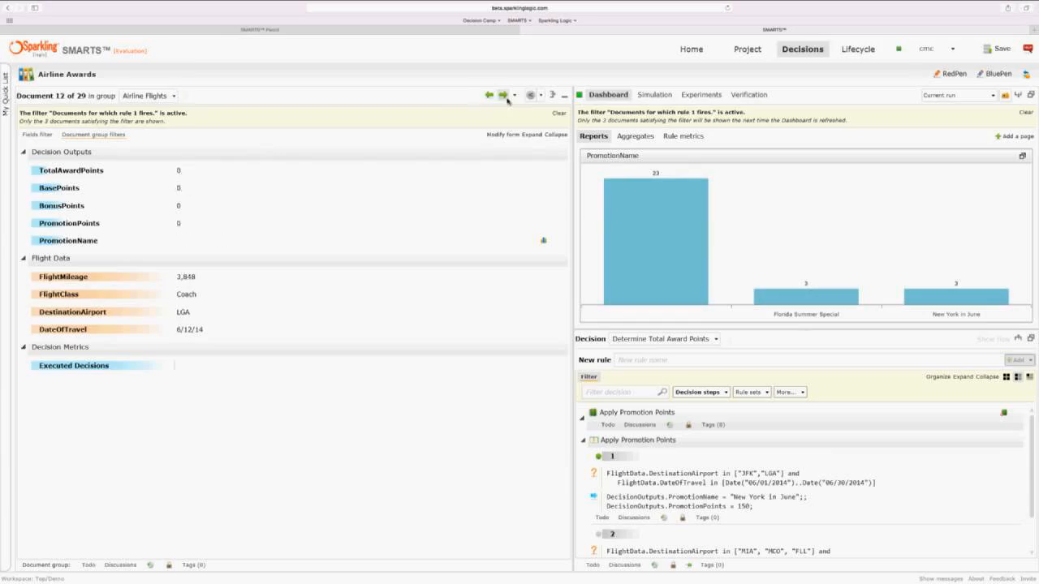
{"action": "left_click", "coordinate": [505, 97]}
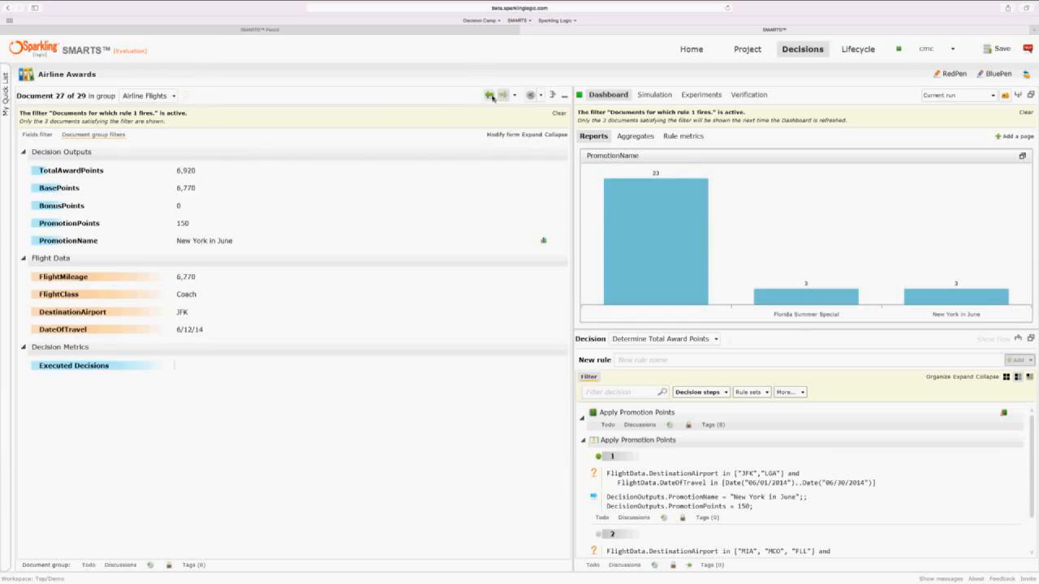
{"action": "left_click", "coordinate": [491, 96]}
{"action": "left_click", "coordinate": [490, 95]}
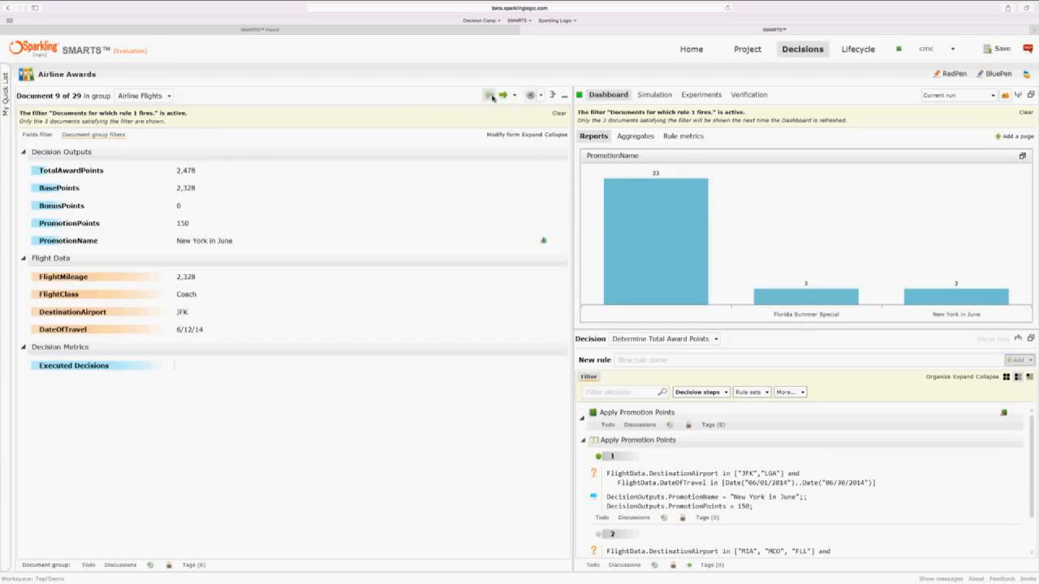
{"action": "left_click", "coordinate": [558, 114]}
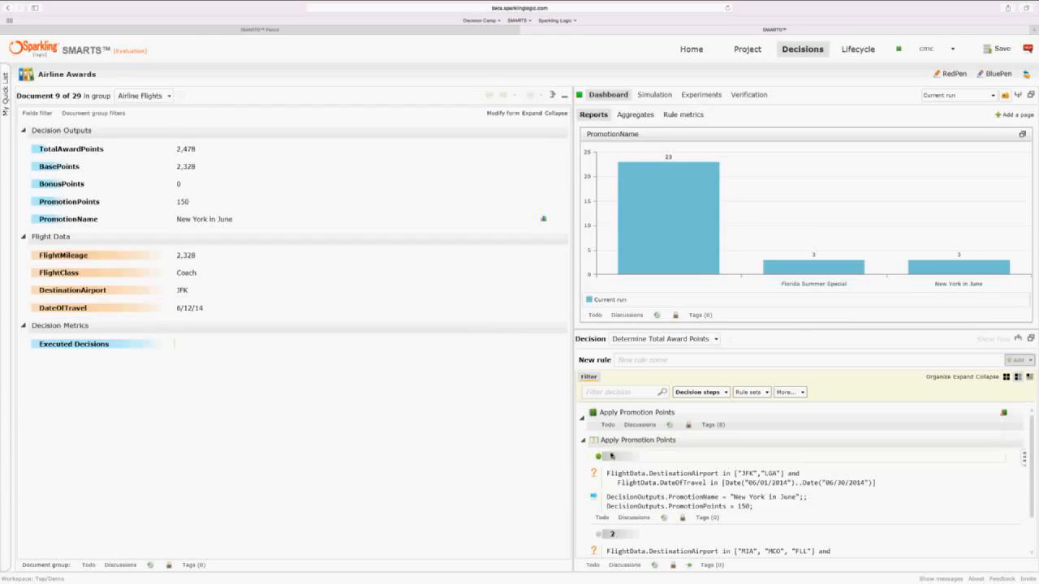
Hide the rule filter options and save the current run as a dashboard snapshot named Before
{"action": "mouse_move", "coordinate": [607, 462]}
{"action": "left_click", "coordinate": [591, 379]}
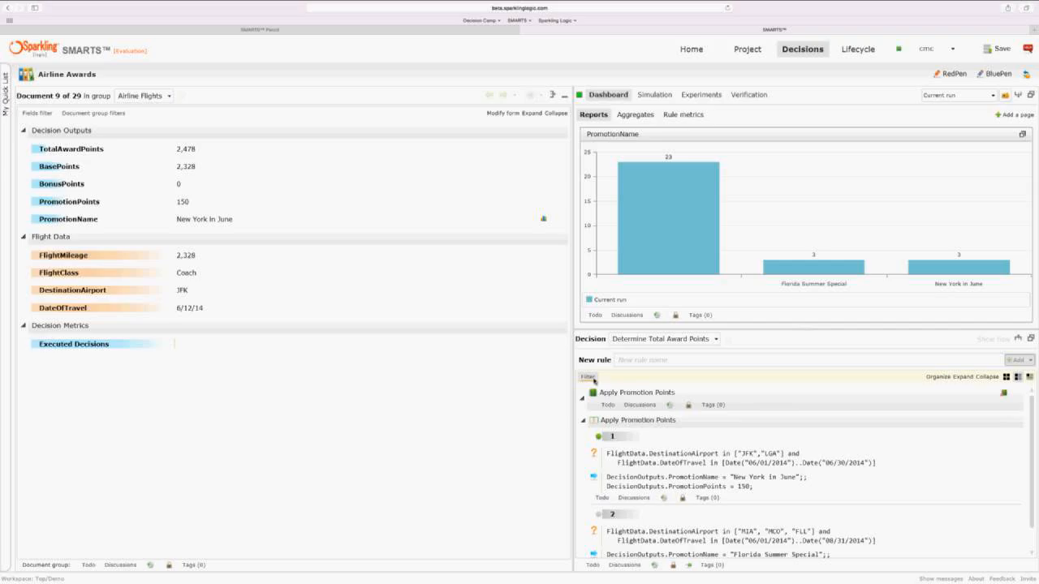
{"action": "left_click", "coordinate": [1004, 95]}
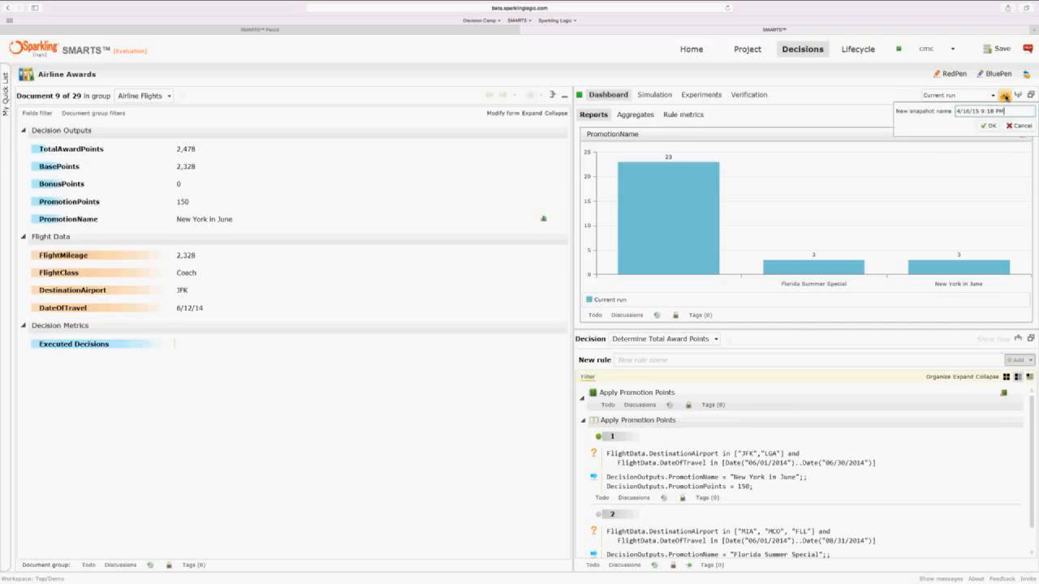
{"action": "left_click_drag", "start_coordinate": [1015, 114], "coordinate": [947, 112]}
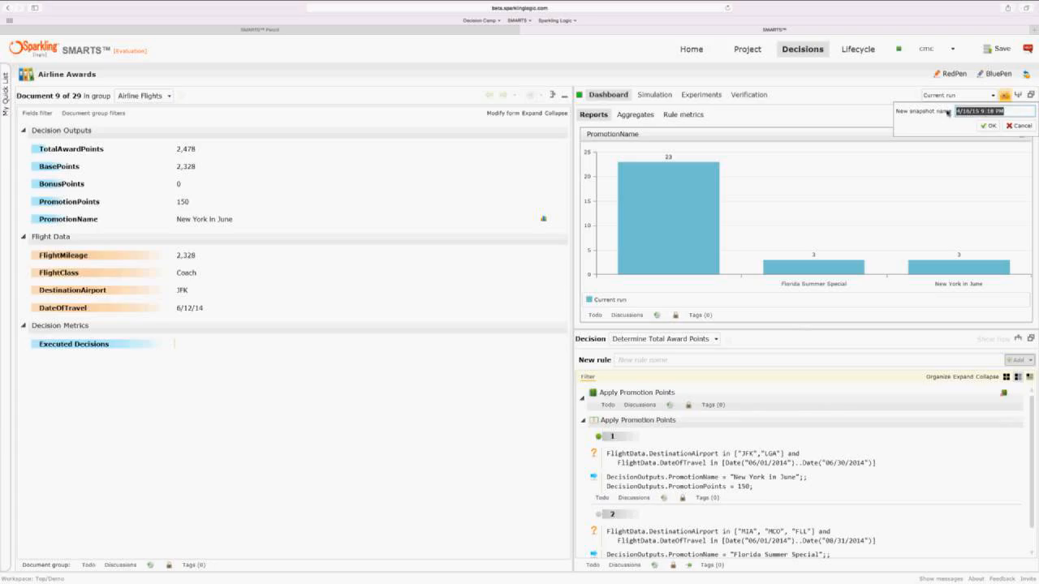
{"action": "type", "text": "Be"}
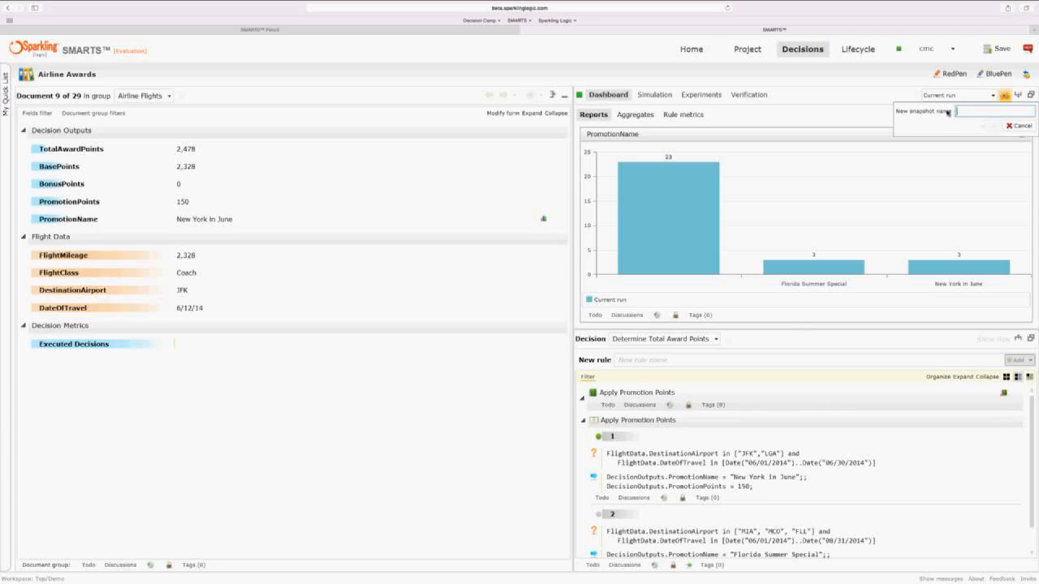
{"action": "type", "text": "fore"}
{"action": "left_click", "coordinate": [988, 126]}
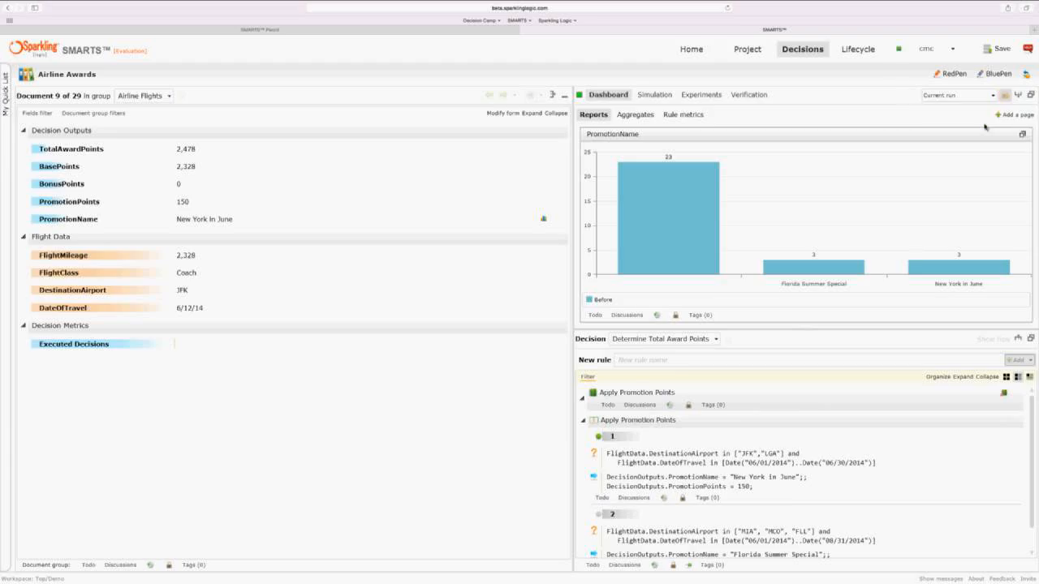
Change the start date in Apply Promotion Points rule 2 to 05/01/2014 and rerun the decision to compare it with the Before snapshot
{"action": "left_click", "coordinate": [756, 545]}
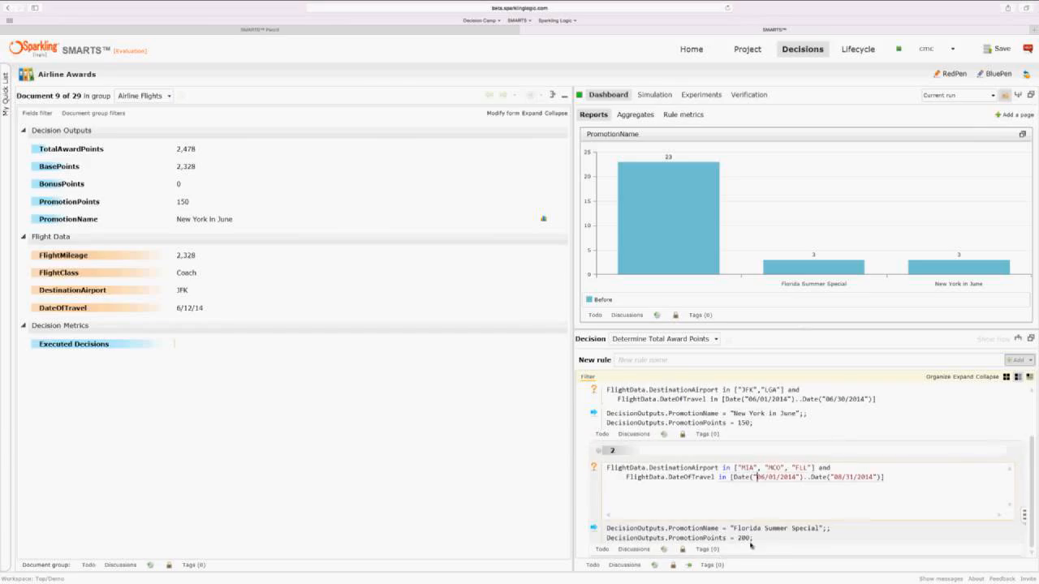
{"action": "mouse_move", "coordinate": [764, 478]}
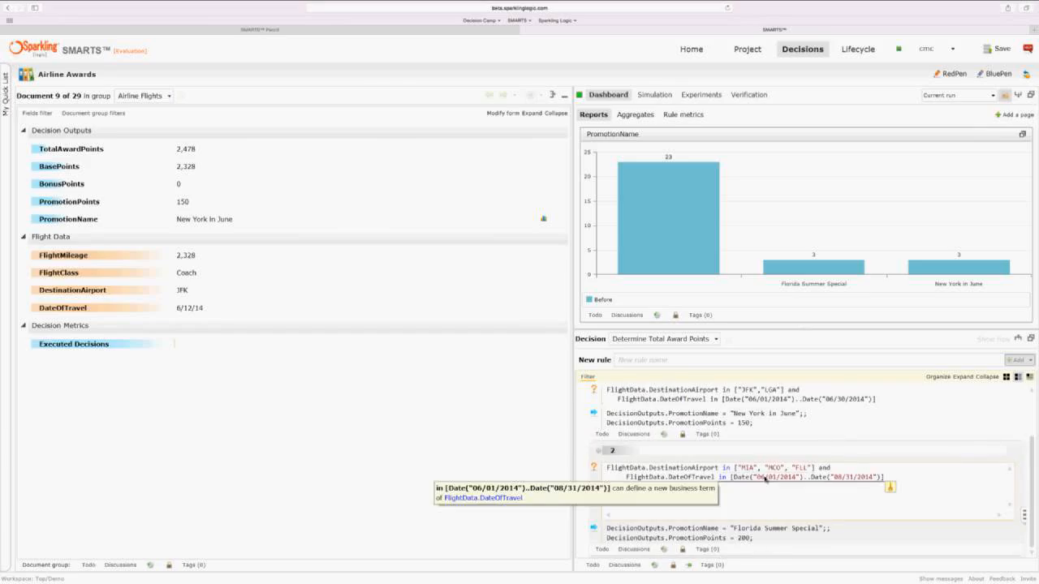
{"action": "key", "text": "BackSpace"}
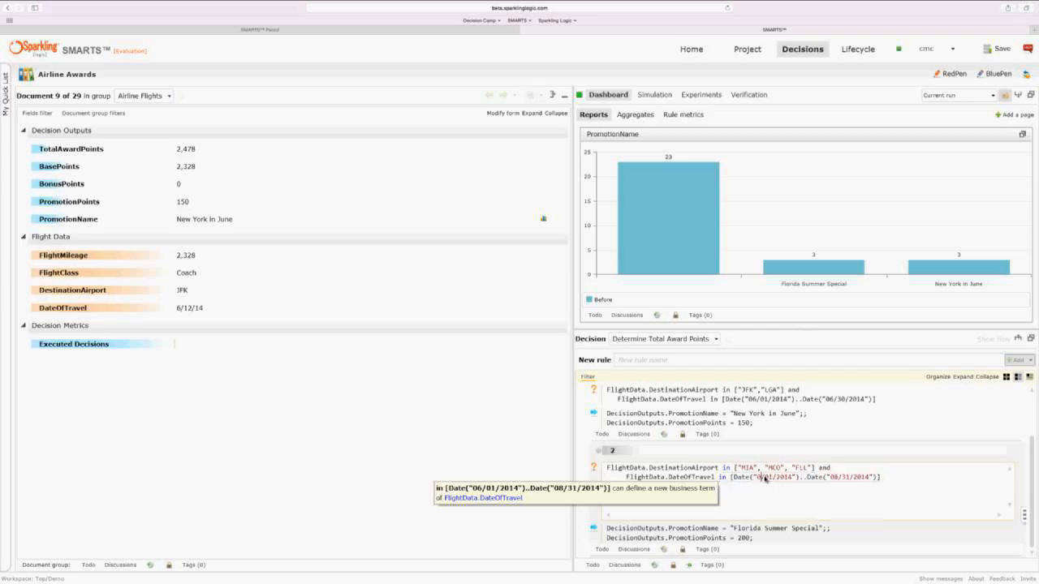
{"action": "type", "text": "5"}
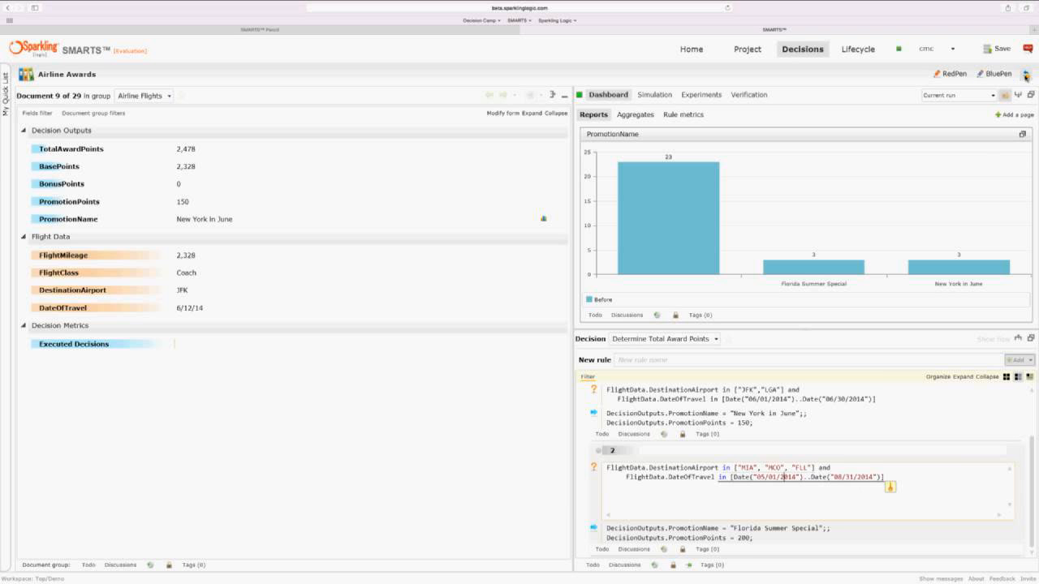
{"action": "left_click", "coordinate": [1028, 79]}
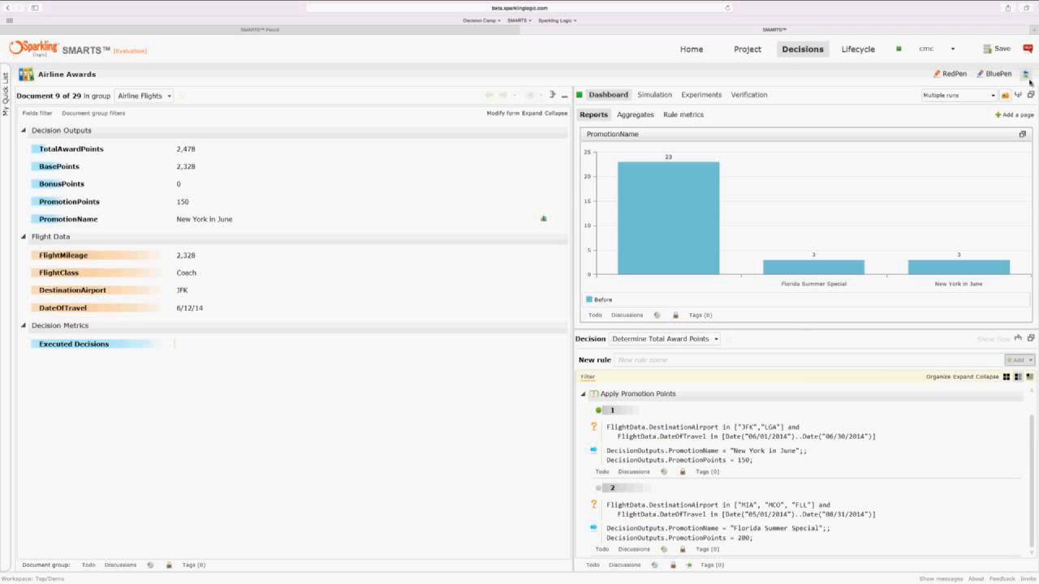
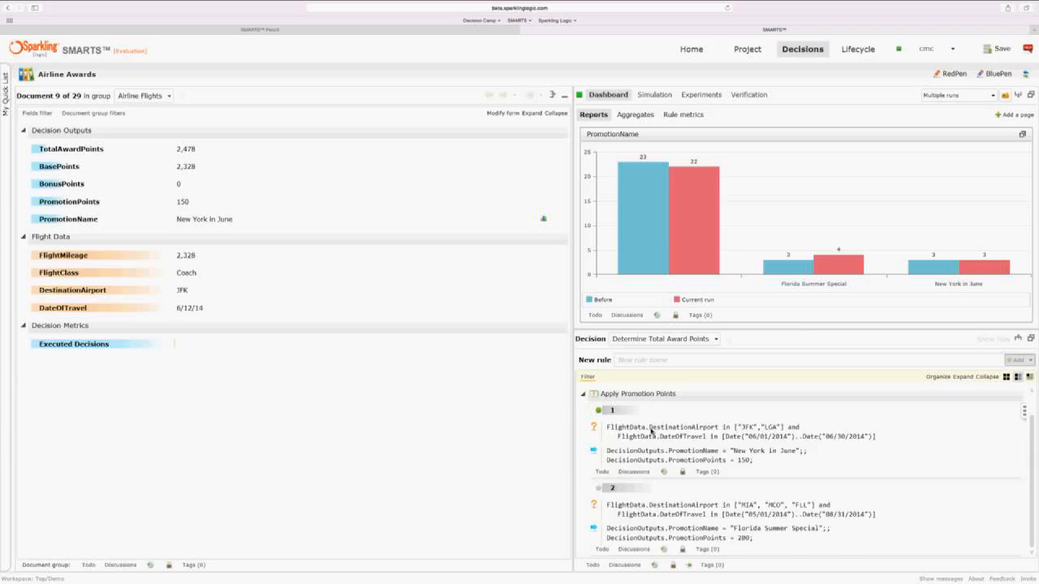
Remove the FlightData prefixes from both conditions of Apply Promotion Points rule 1 and the indentation of its DateOfTravel line
{"action": "left_click", "coordinate": [651, 431]}
{"action": "left_click_drag", "start_coordinate": [649, 428], "coordinate": [602, 426]}
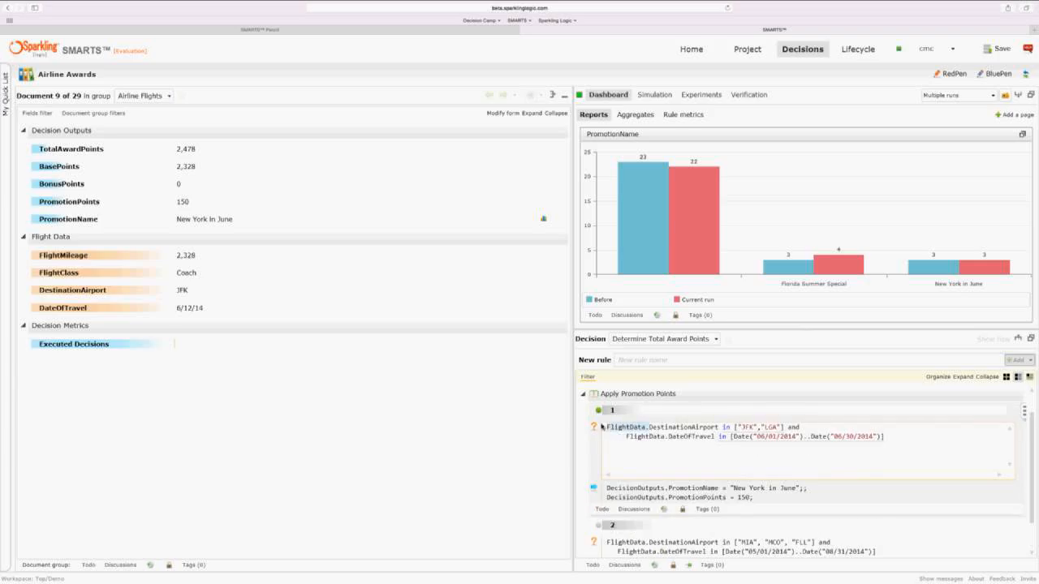
{"action": "key", "text": "BackSpace"}
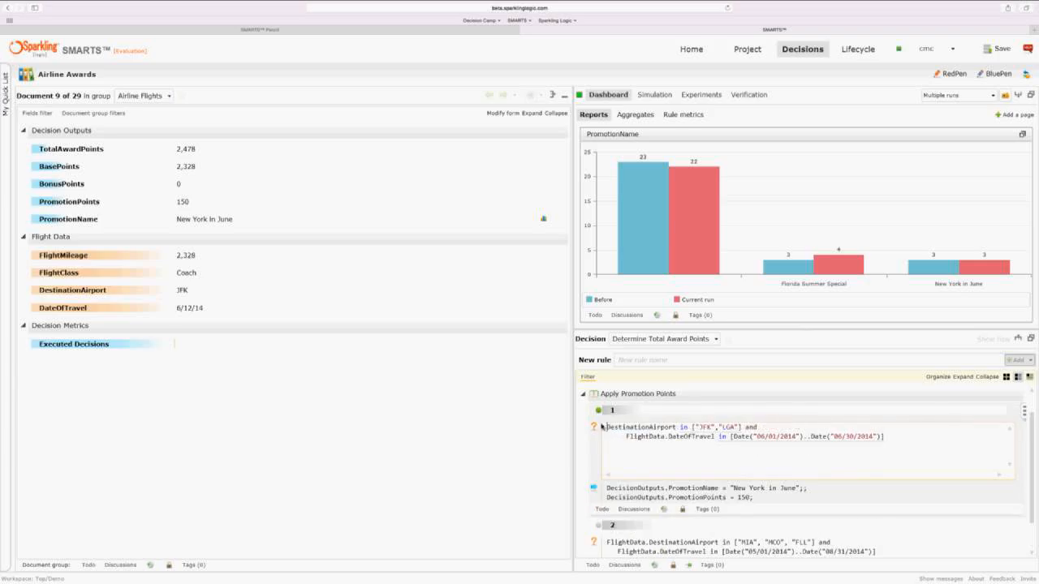
{"action": "left_click", "coordinate": [669, 437]}
{"action": "key", "text": "BackSpace"}
{"action": "key", "text": "BackSpace"}
{"action": "key", "text": "BackSpace"}
{"action": "key", "text": "BackSpace"}
{"action": "key", "text": "BackSpace"}
{"action": "key", "text": "BackSpace"}
{"action": "key", "text": "BackSpace"}
{"action": "key", "text": "BackSpace"}
{"action": "key", "text": "BackSpace"}
{"action": "key", "text": "BackSpace"}
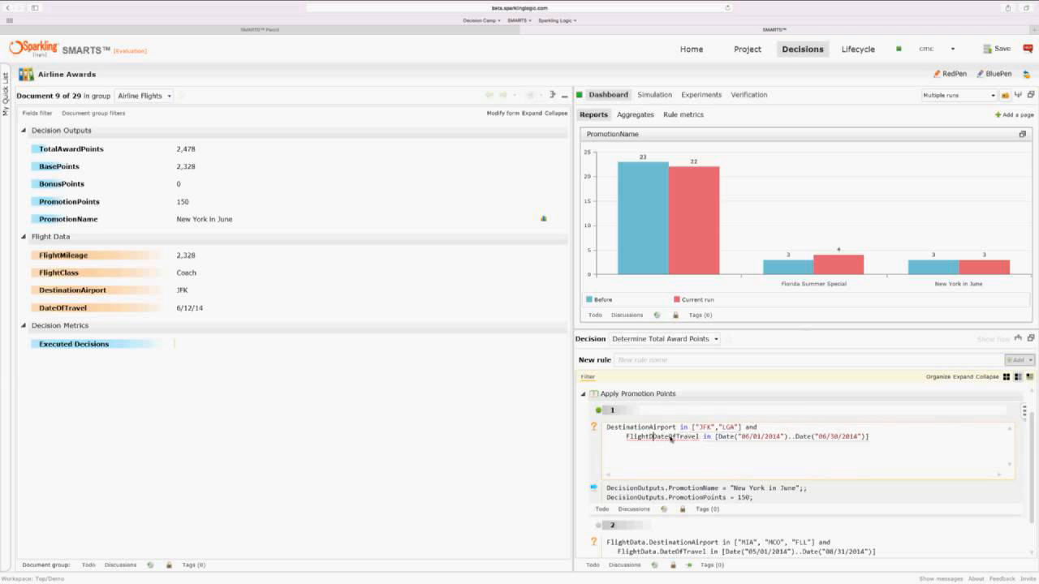
{"action": "key", "text": "BackSpace"}
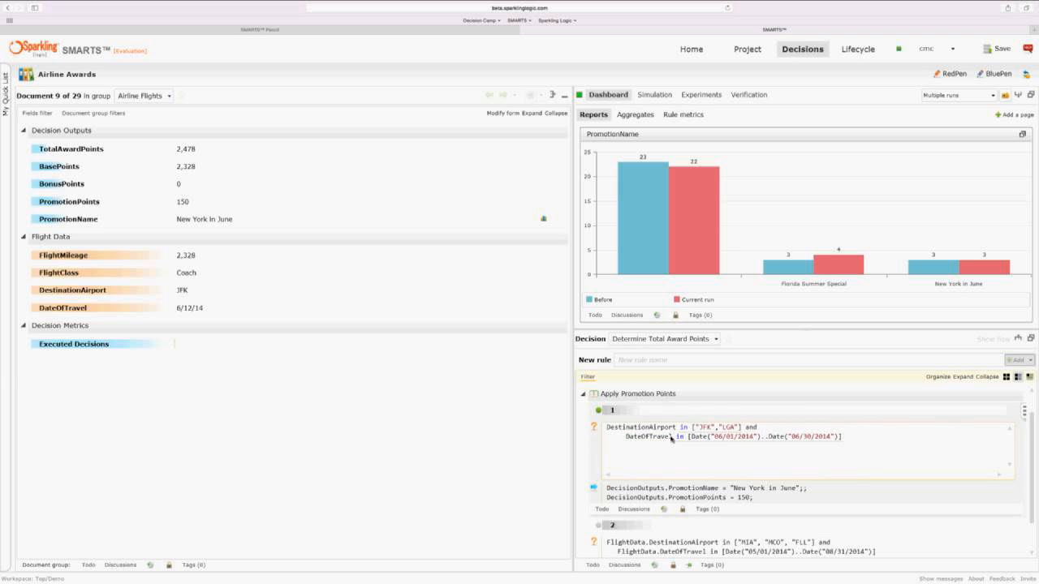
{"action": "left_click", "coordinate": [694, 451]}
{"action": "left_click", "coordinate": [626, 438]}
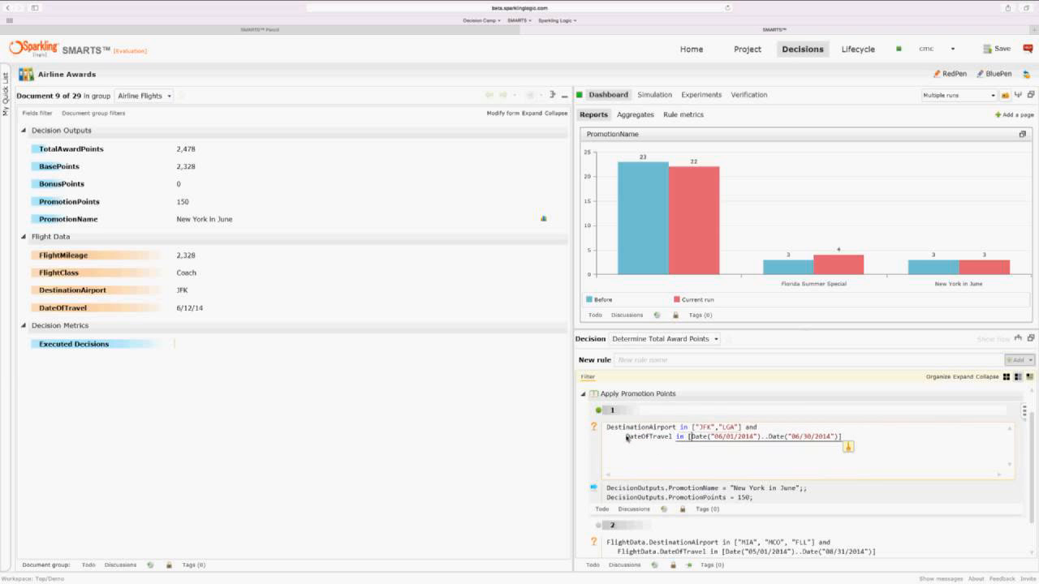
{"action": "key", "text": "BackSpace"}
{"action": "key", "text": "BackSpace"}
{"action": "key", "text": "BackSpace"}
{"action": "key", "text": "BackSpace"}
{"action": "key", "text": "BackSpace"}
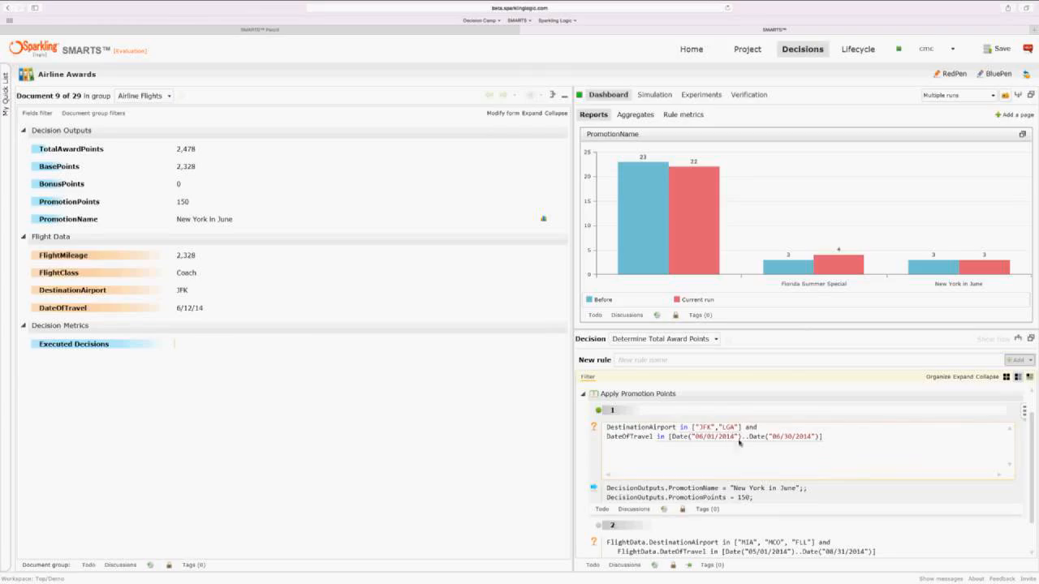
Remove the DecisionOutputs prefixes from the PromotionName and PromotionPoints actions of Apply Promotion Points rule 1
{"action": "left_click", "coordinate": [668, 490]}
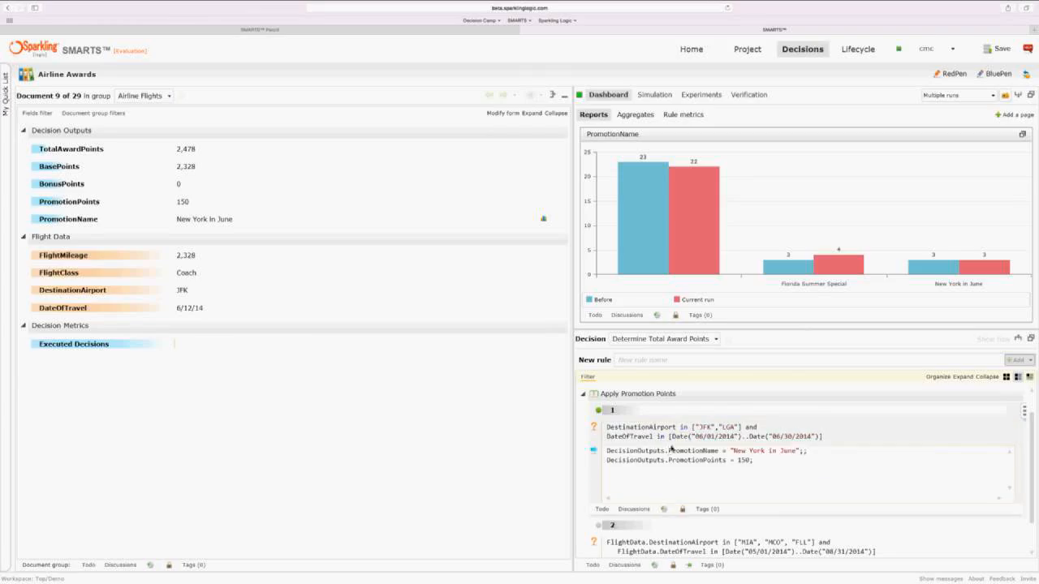
{"action": "left_click_drag", "start_coordinate": [670, 451], "coordinate": [603, 451]}
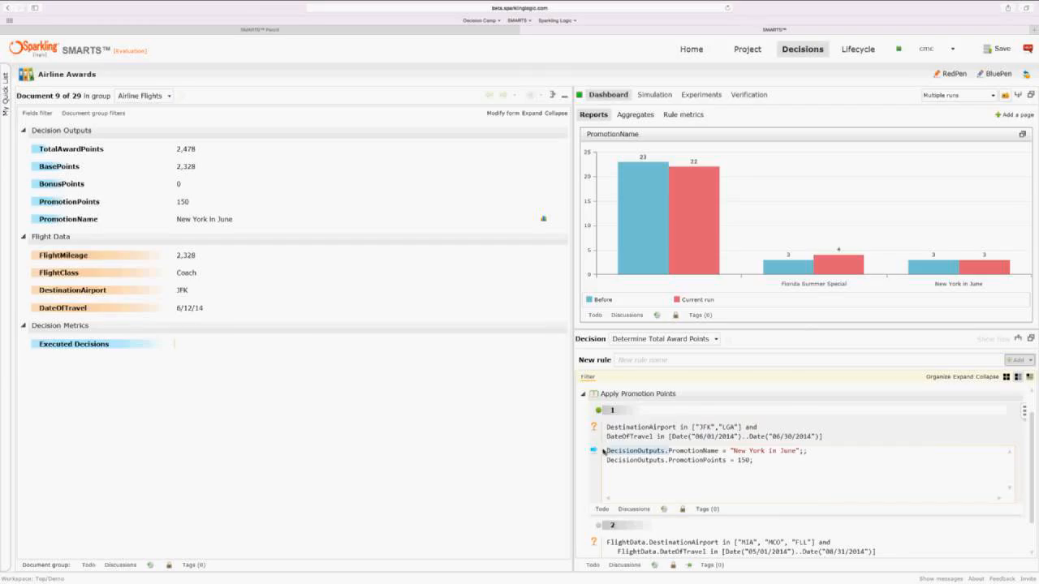
{"action": "key", "text": "BackSpace"}
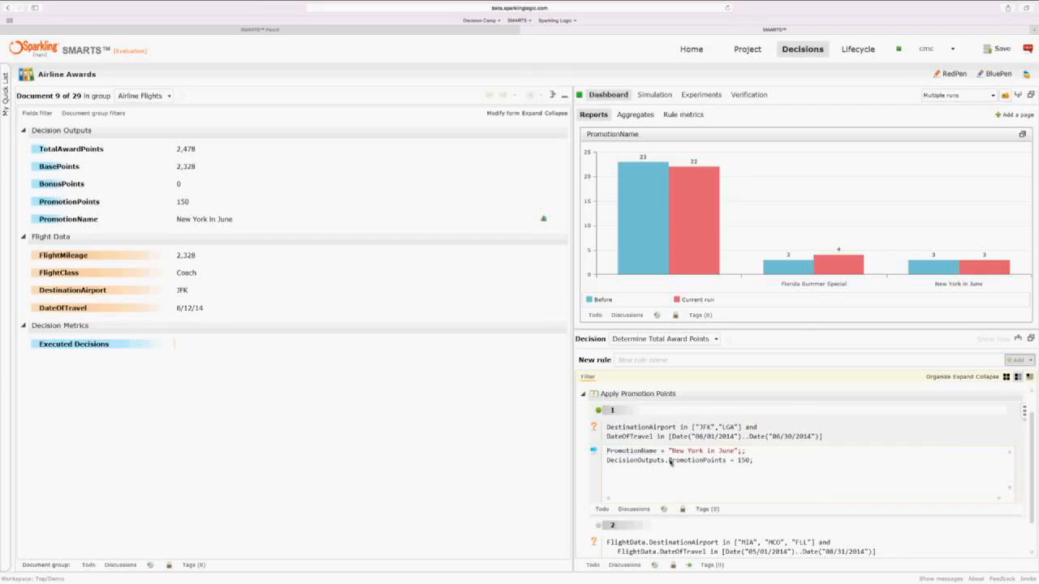
{"action": "left_click_drag", "start_coordinate": [668, 461], "coordinate": [604, 460]}
{"action": "key", "text": "BackSpace"}
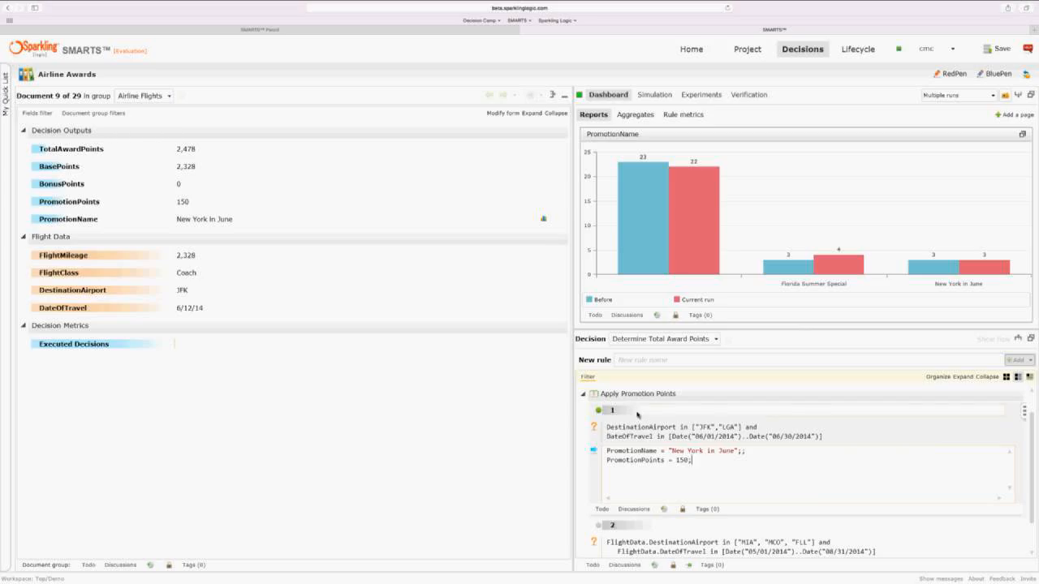
Rename Apply Promotion Points rule 1 as New York in June Promotion
{"action": "left_click_drag", "start_coordinate": [637, 414], "coordinate": [609, 414]}
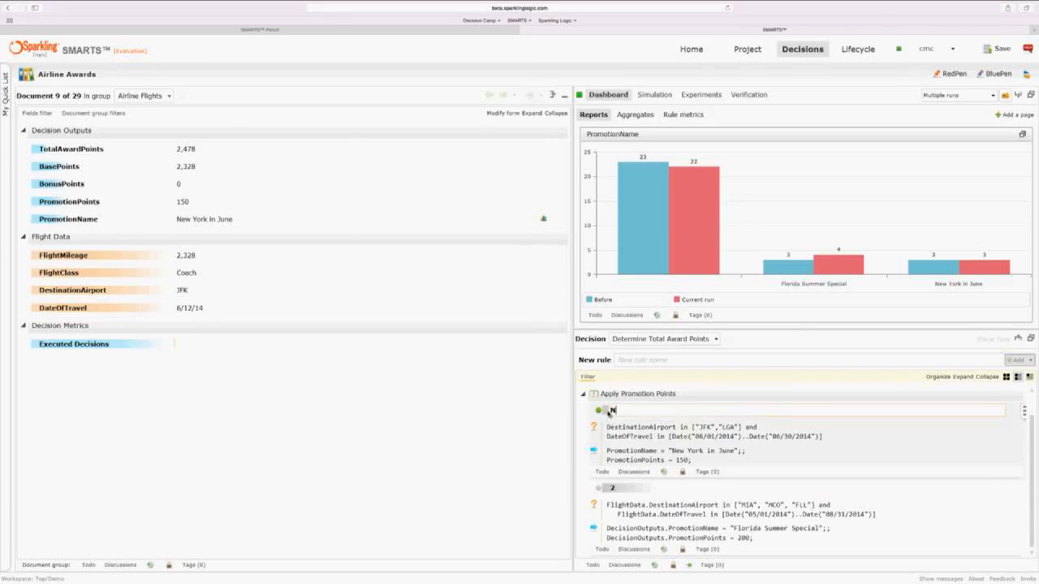
{"action": "type", "text": "New York in June Promotion"}
{"action": "key", "text": "Return"}
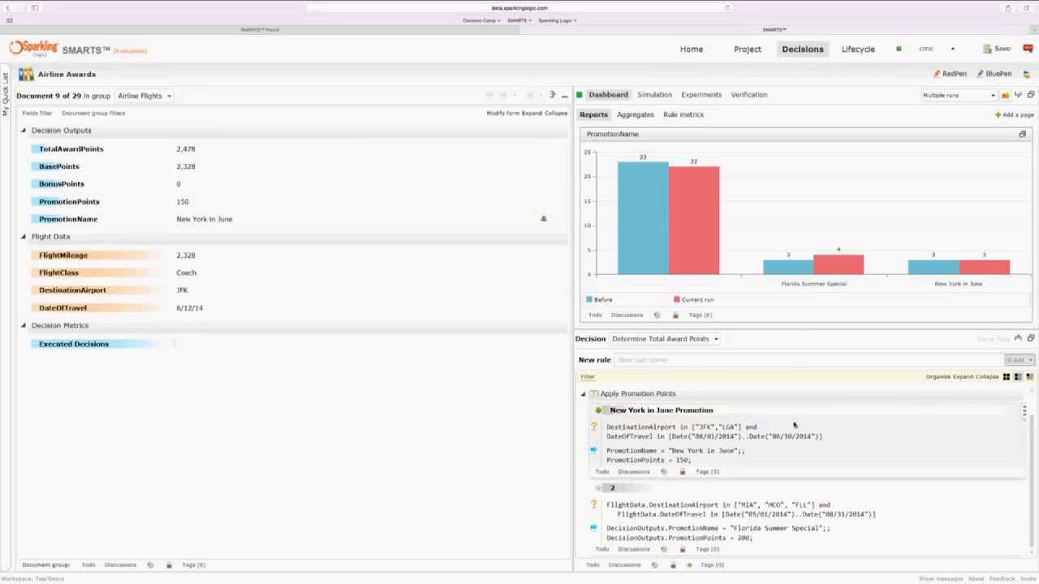
Show the New York in June Promotion rule in full, describe it as "This promotion is for flights in June of 2014", and restore the normal view
{"action": "left_click", "coordinate": [1022, 411]}
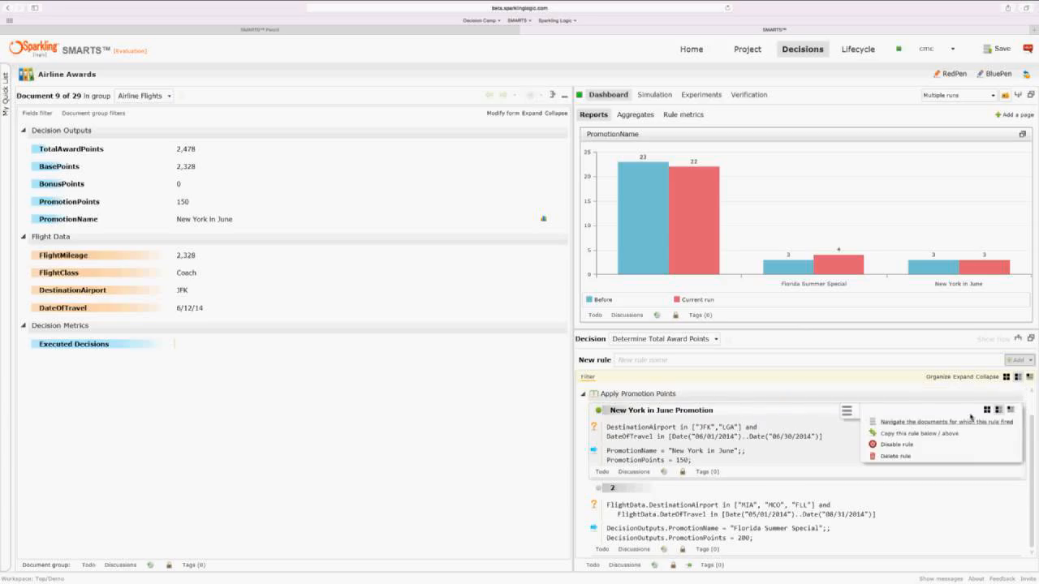
{"action": "left_click", "coordinate": [1010, 410]}
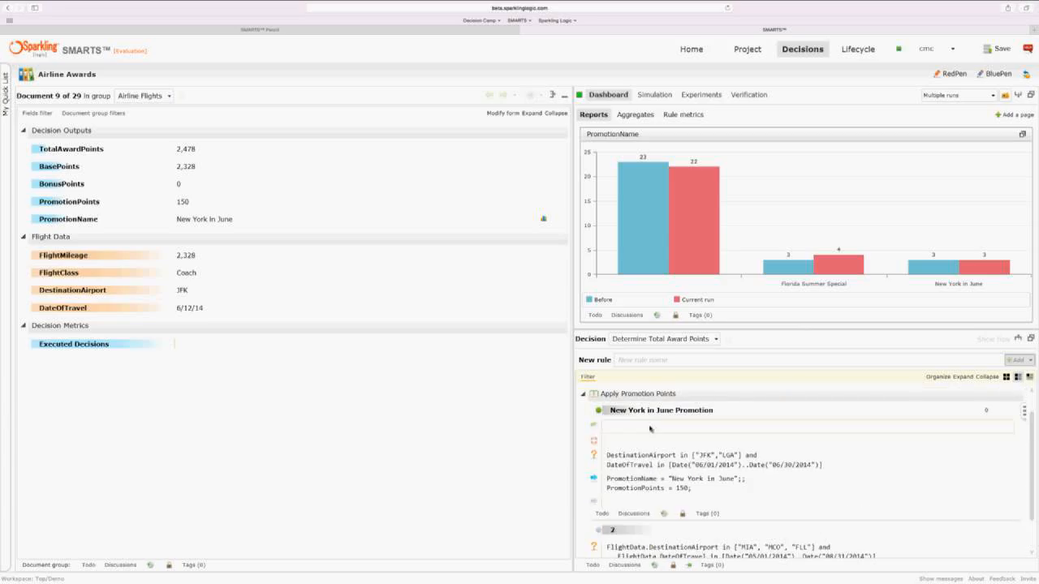
{"action": "type", "text": "This "}
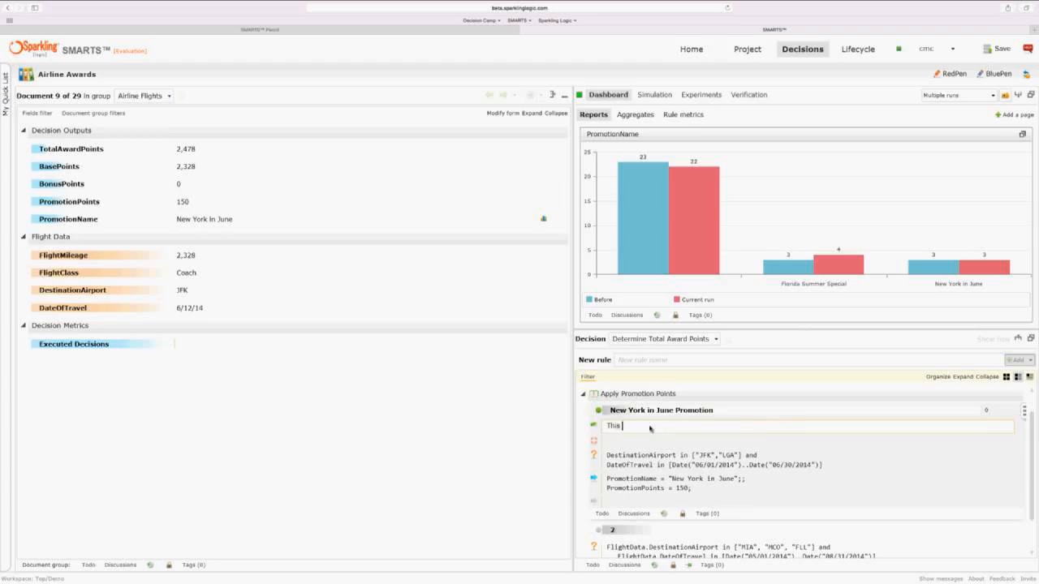
{"action": "type", "text": "promotion is for flights in June of 2014"}
{"action": "left_click", "coordinate": [1002, 411]}
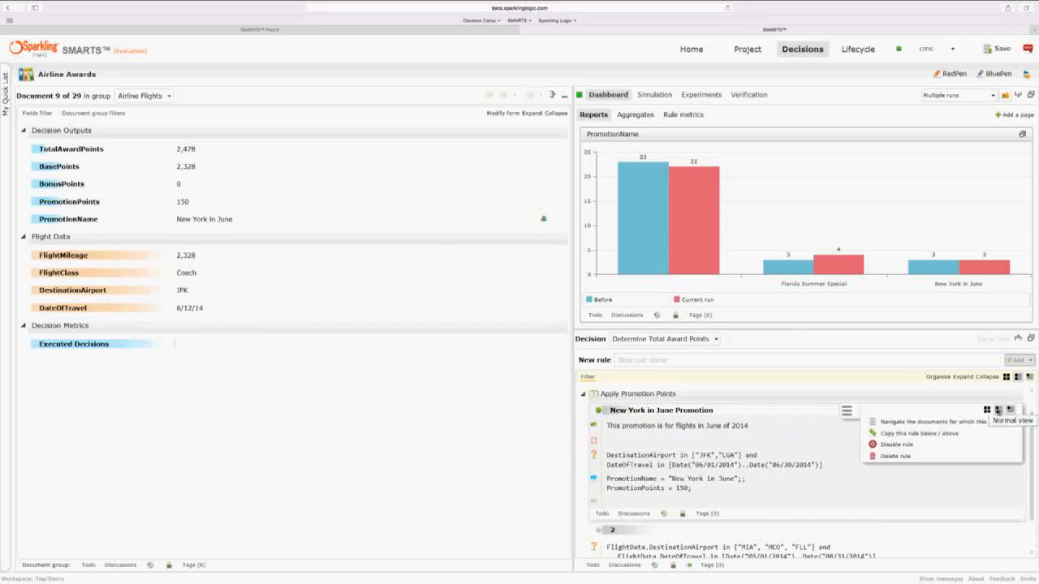
{"action": "left_click", "coordinate": [998, 411]}
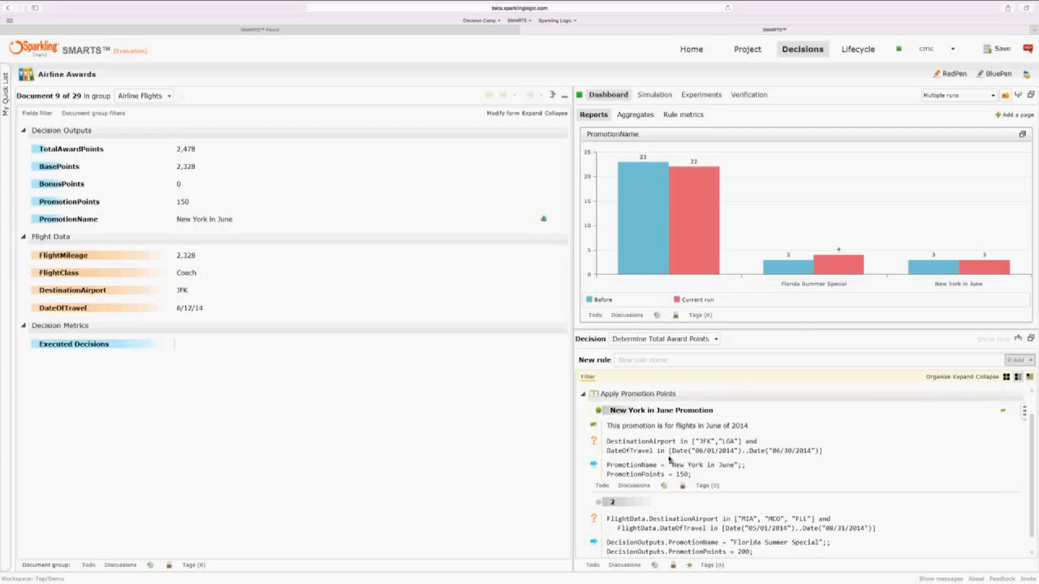
Turn the in ["JFK","LGA"] condition on DestinationAirport into a business term named New York Airport
{"action": "left_click", "coordinate": [709, 442]}
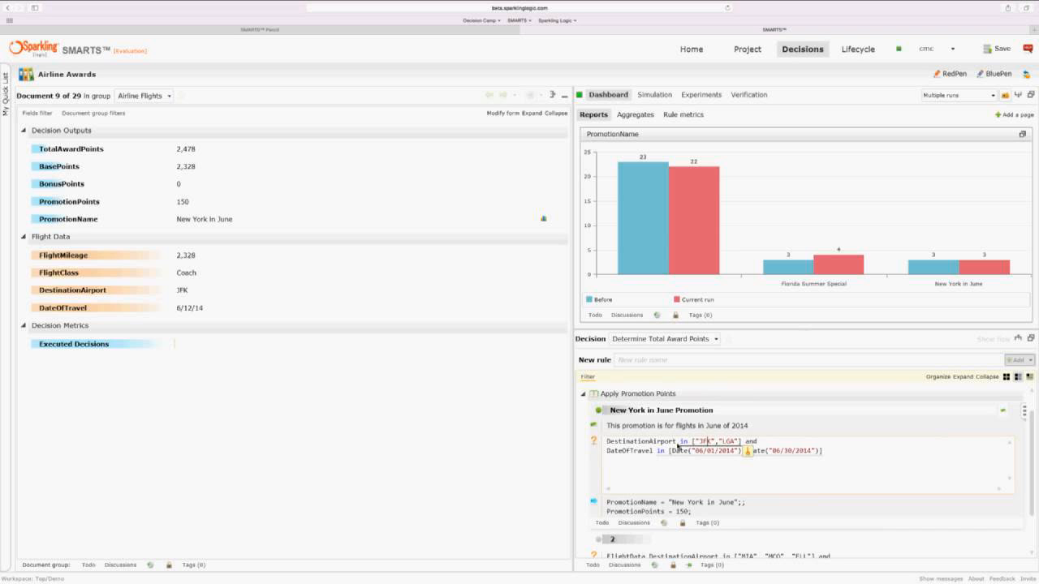
{"action": "left_click", "coordinate": [749, 454]}
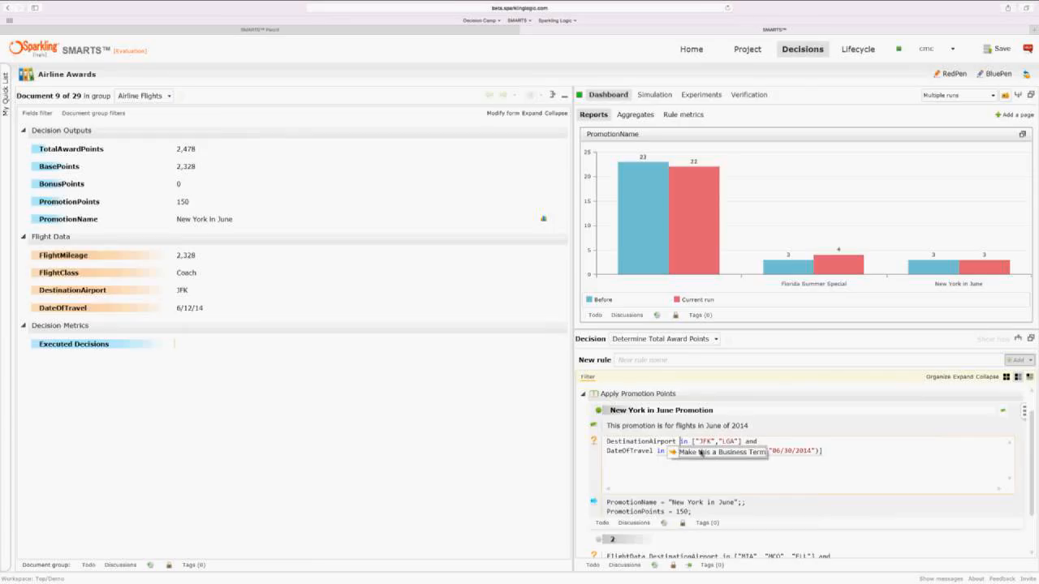
{"action": "left_click", "coordinate": [701, 453]}
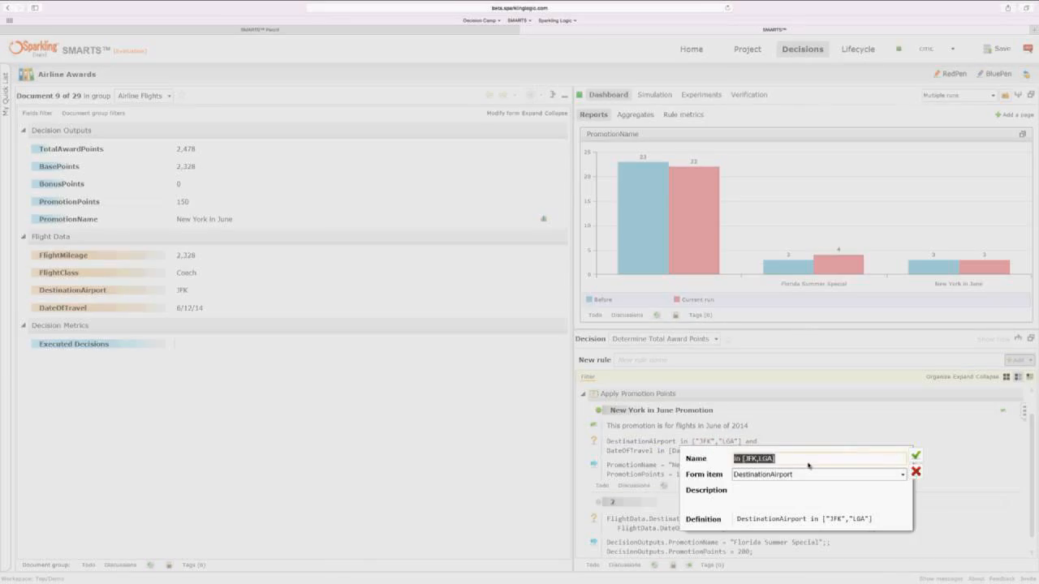
{"action": "type", "text": "N"}
{"action": "type", "text": "ew YOu"}
{"action": "key", "text": "BackSpace"}
{"action": "key", "text": "BackSpace"}
{"action": "type", "text": "ork Airport"}
Describe the New York Airport business term as "any airport in NY" and create it
{"action": "left_click", "coordinate": [797, 494]}
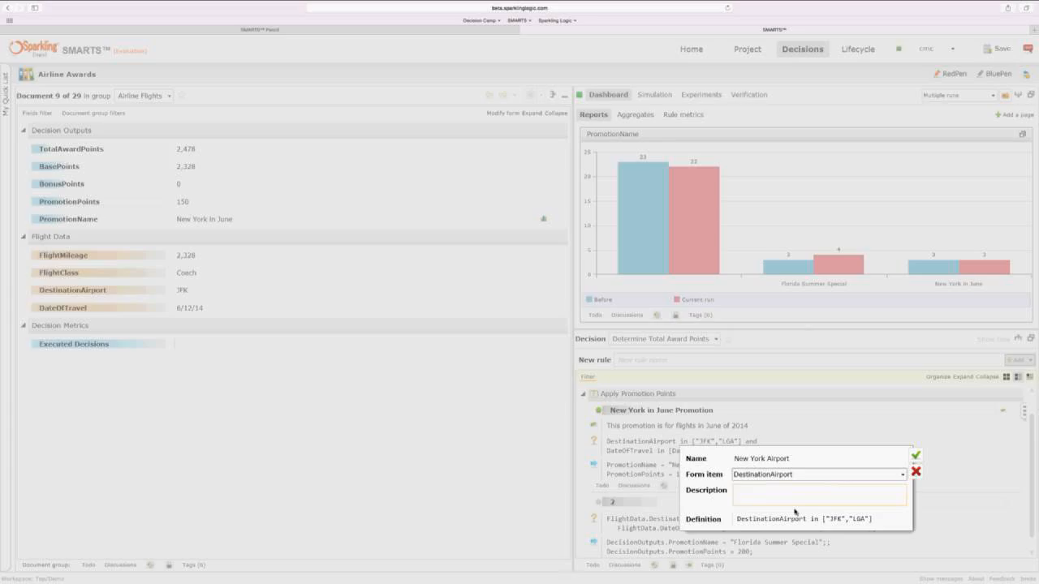
{"action": "type", "text": "the list of"}
{"action": "key", "text": "BackSpace"}
{"action": "key", "text": "BackSpace"}
{"action": "key", "text": "BackSpace"}
{"action": "key", "text": "BackSpace"}
{"action": "key", "text": "BackSpace"}
{"action": "key", "text": "BackSpace"}
{"action": "key", "text": "BackSpace"}
{"action": "key", "text": "BackSpace"}
{"action": "key", "text": "BackSpace"}
{"action": "type", "text": "any airport (n NY"}
{"action": "left_click", "coordinate": [916, 457]}
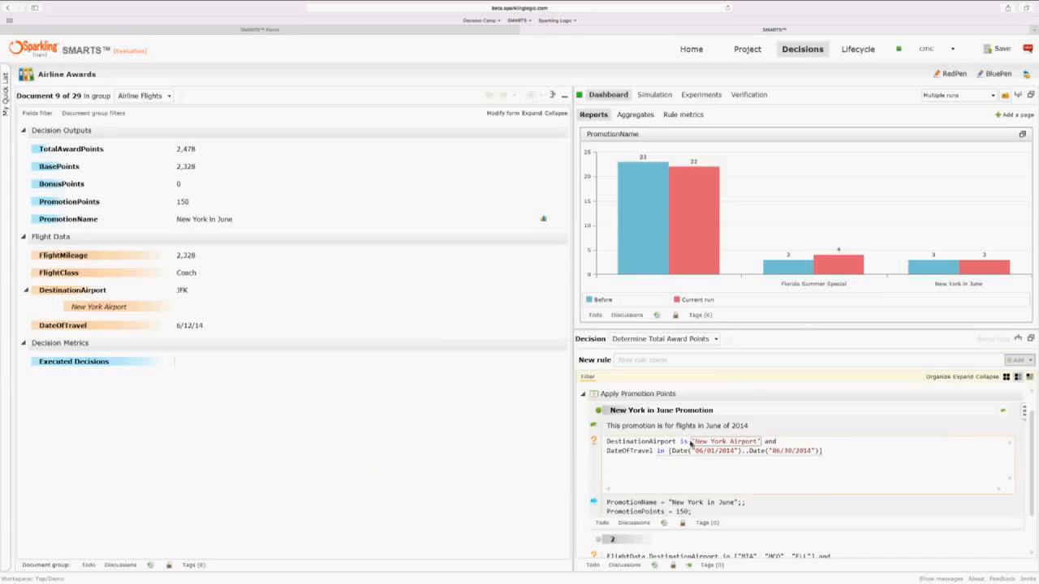
Rerun the decision and browse from document 9 to document 12 to check the New York Airport term against each destination
{"action": "mouse_move", "coordinate": [759, 446]}
{"action": "left_click", "coordinate": [1027, 74]}
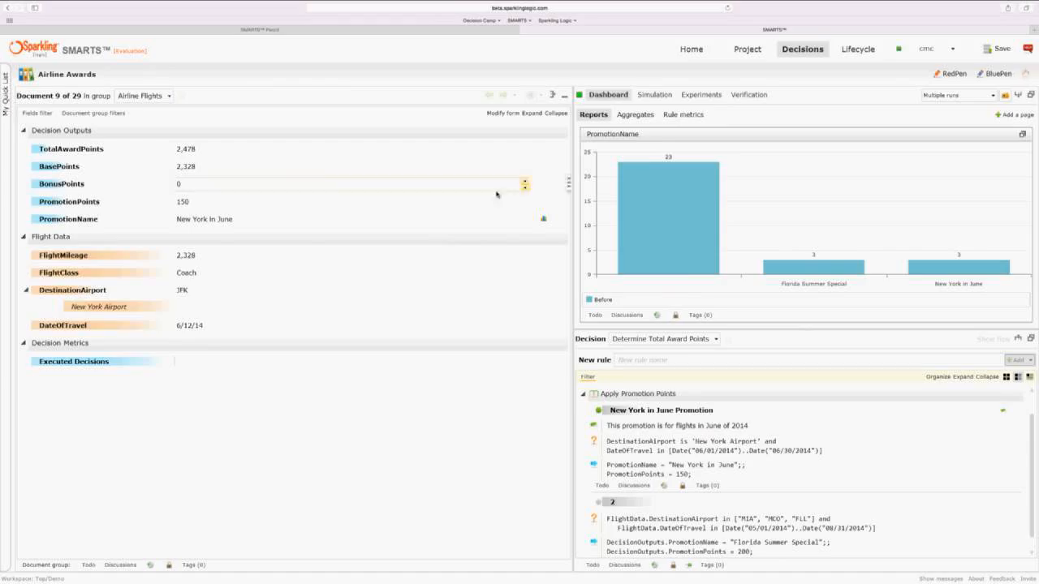
{"action": "left_click", "coordinate": [181, 306]}
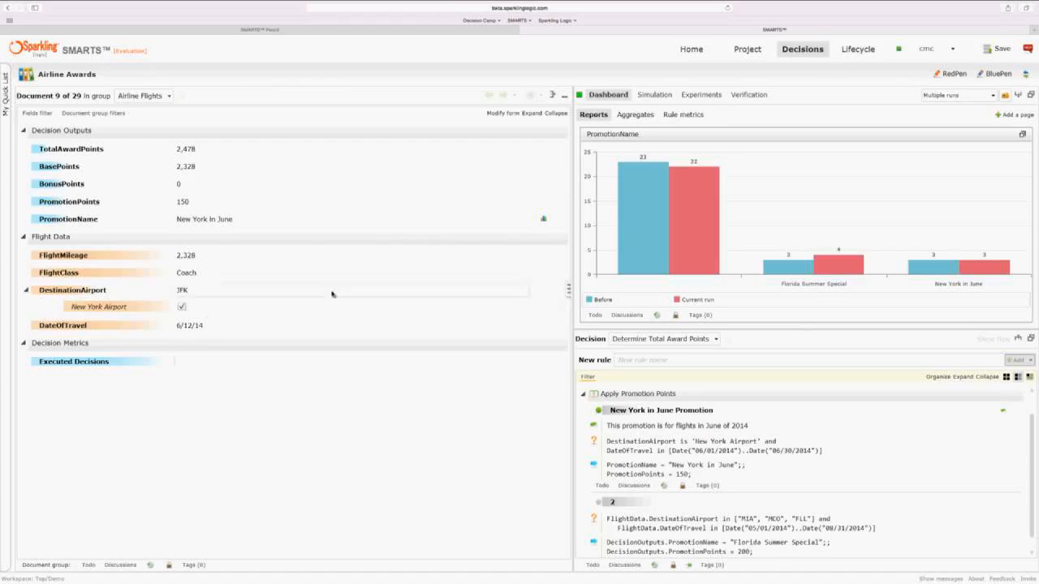
{"action": "mouse_move", "coordinate": [105, 314]}
{"action": "left_click", "coordinate": [505, 95]}
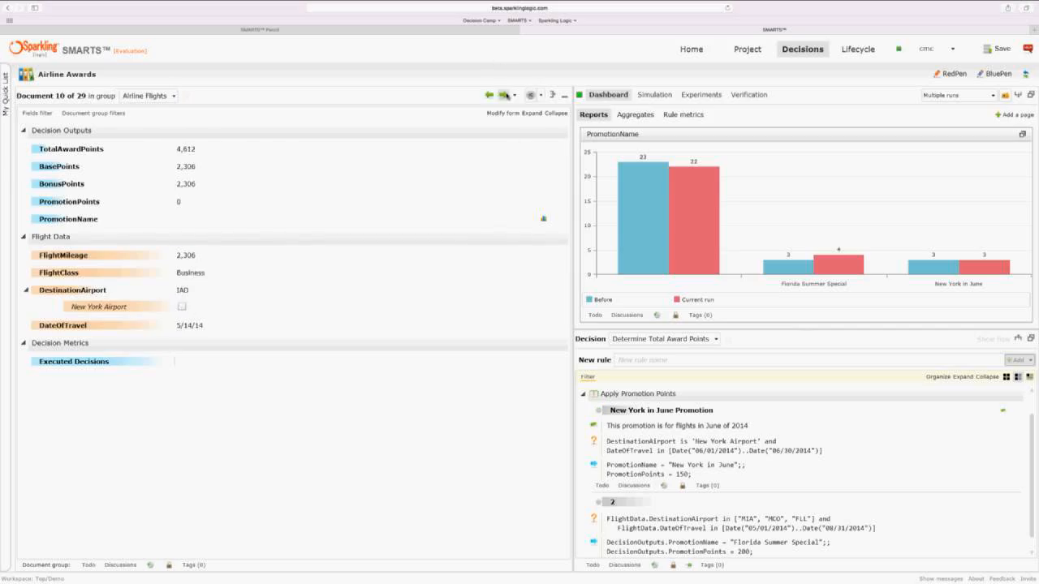
{"action": "left_click", "coordinate": [505, 95]}
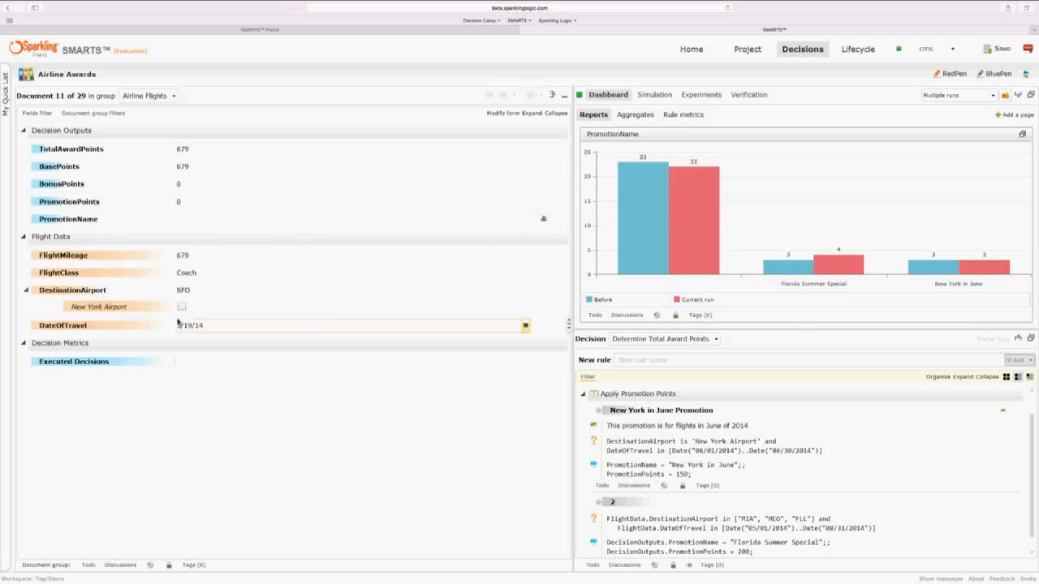
{"action": "left_click", "coordinate": [505, 95]}
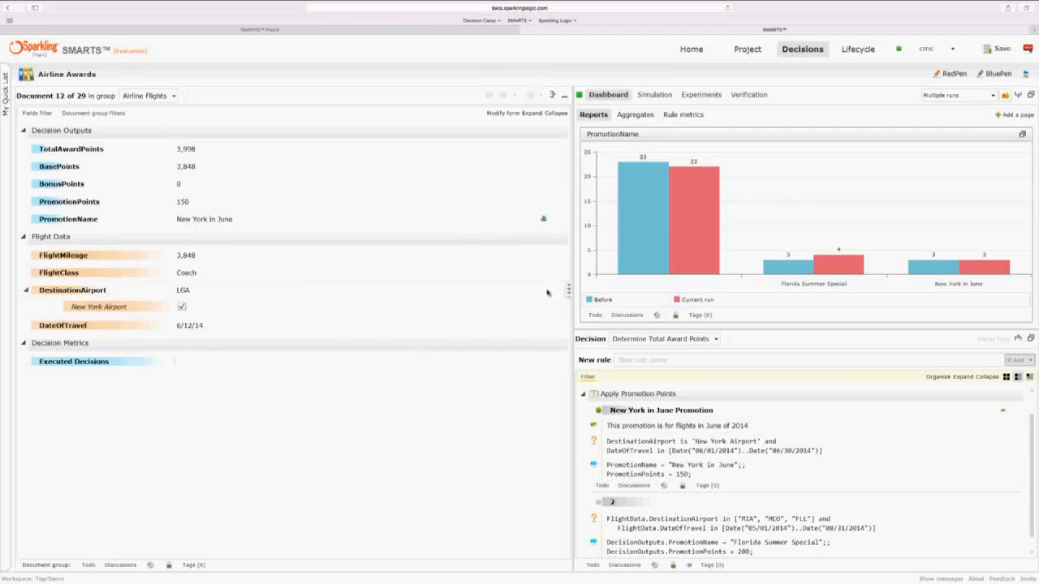
Make the form modifiable and add a business term to DestinationAirport named Florida Airport, described as "airport in Florida"
{"action": "left_click", "coordinate": [498, 113]}
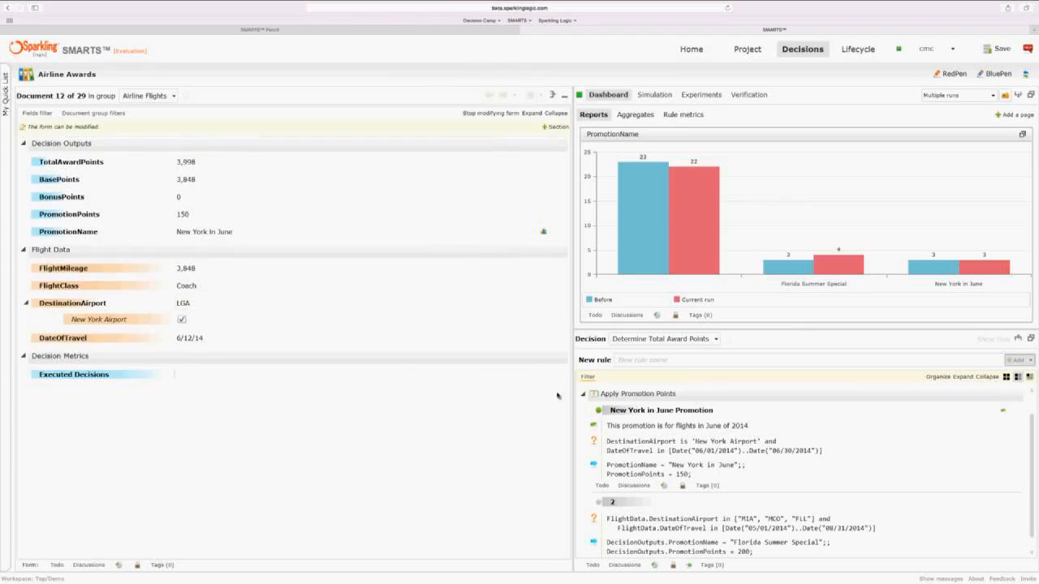
{"action": "left_click", "coordinate": [558, 305]}
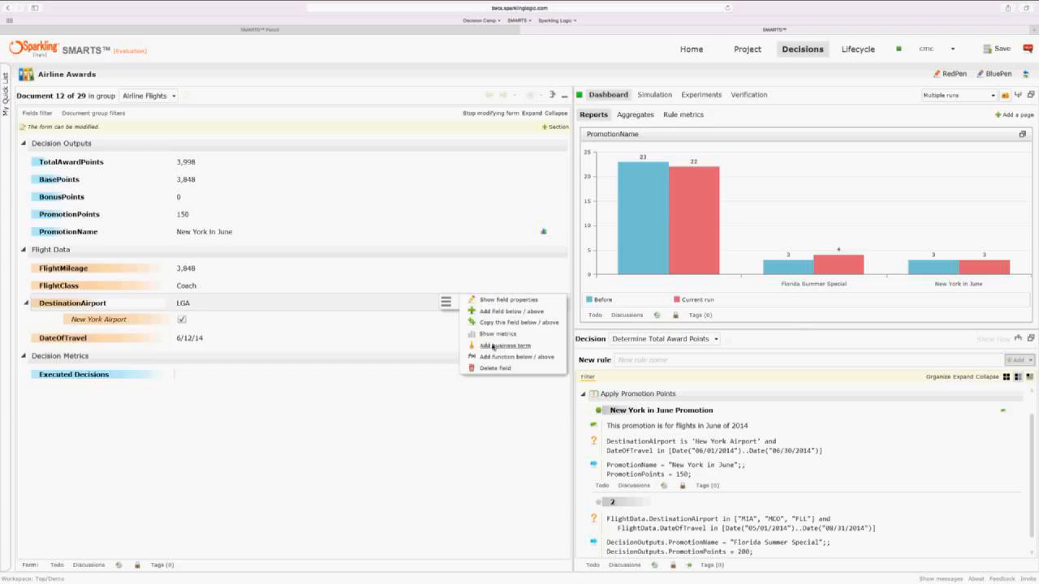
{"action": "left_click", "coordinate": [492, 345]}
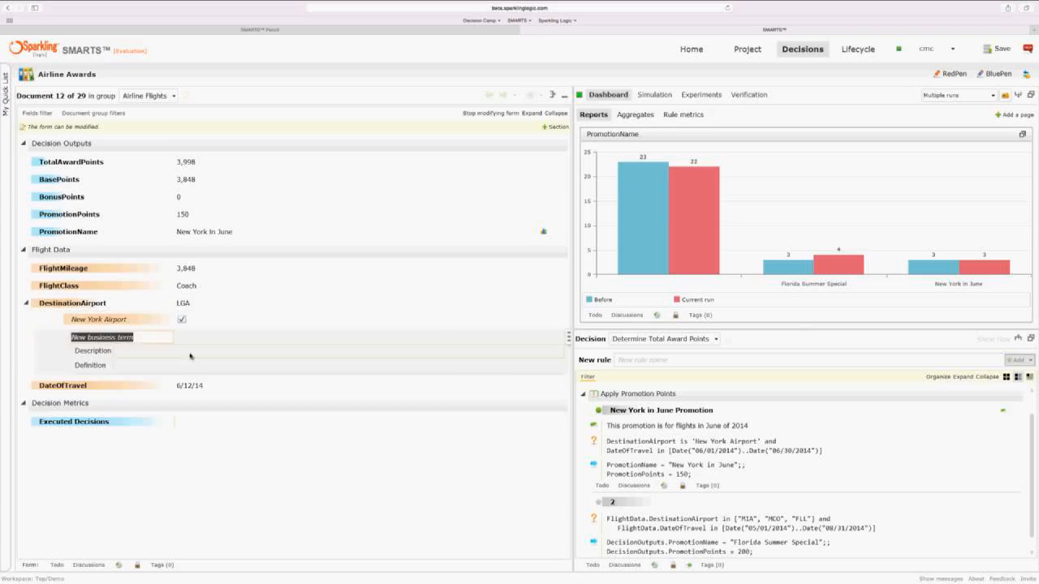
{"action": "type", "text": "F"}
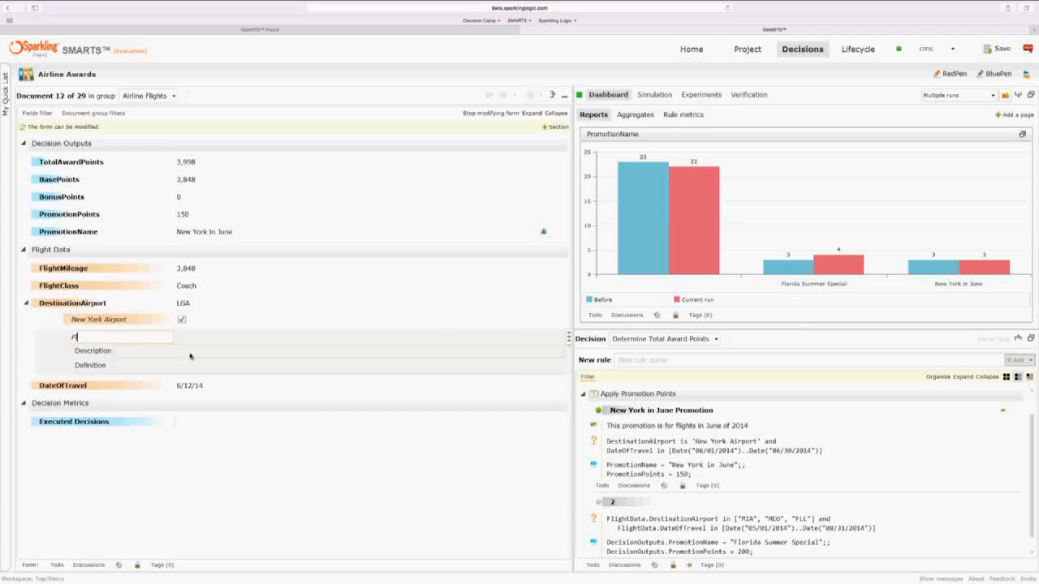
{"action": "type", "text": "lorida Airport"}
{"action": "left_click", "coordinate": [188, 354]}
{"action": "type", "text": "airpo"}
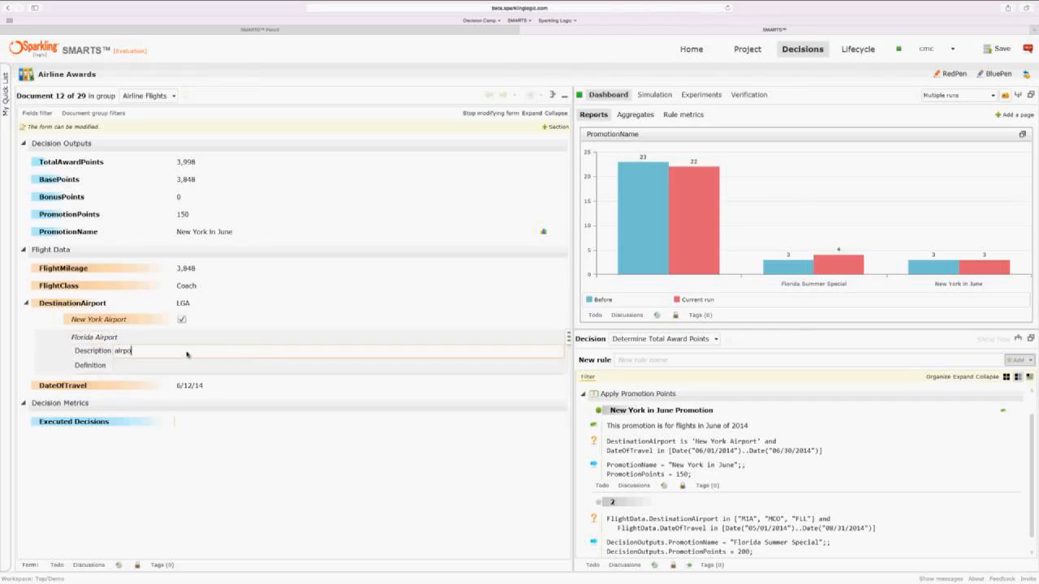
{"action": "type", "text": "rt in Florida"}
Define the Florida Airport business term as in ["MCO", "MIA", "FLL"]
{"action": "left_click", "coordinate": [156, 371]}
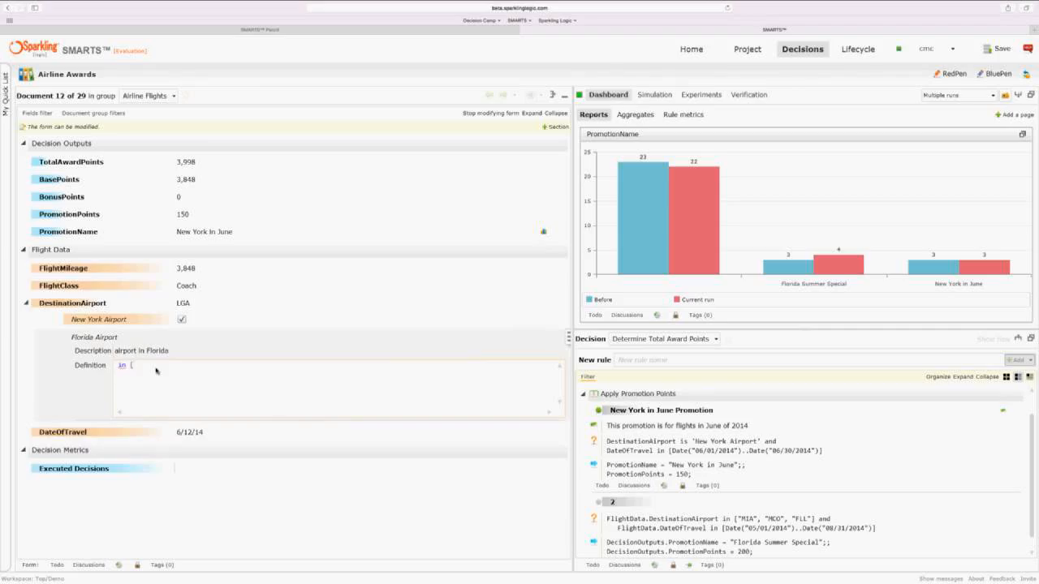
{"action": "type", "text": "\"MCO\", \"MIA\", \"FLL"}
{"action": "left_click", "coordinate": [104, 387]}
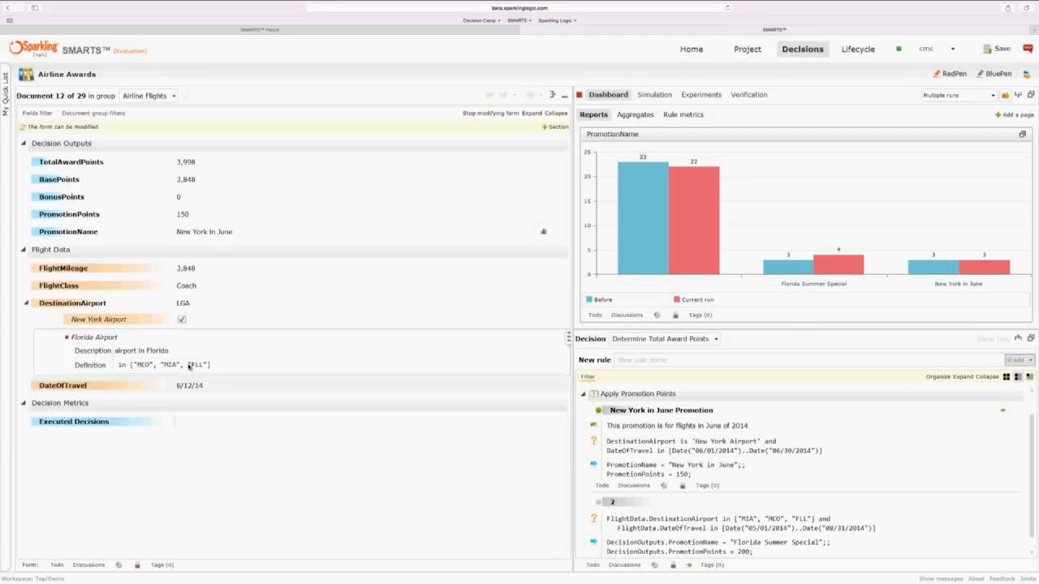
Remove the spaces from the Florida Airport definition so that it reads in["MCO","MIA","FLL"]
{"action": "left_click", "coordinate": [172, 367]}
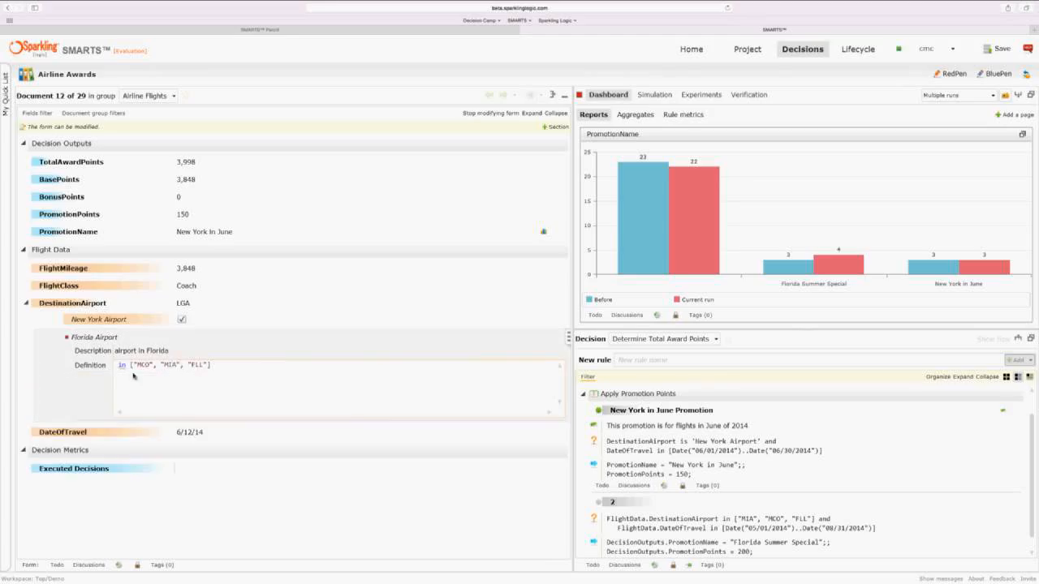
{"action": "mouse_move", "coordinate": [125, 370]}
{"action": "key", "text": "Right"}
{"action": "key", "text": "Right"}
{"action": "key", "text": "Right"}
{"action": "left_click", "coordinate": [224, 366]}
{"action": "left_click", "coordinate": [186, 366]}
{"action": "key", "text": "BackSpace"}
{"action": "left_click", "coordinate": [131, 367]}
{"action": "key", "text": "BackSpace"}
{"action": "left_click", "coordinate": [105, 338]}
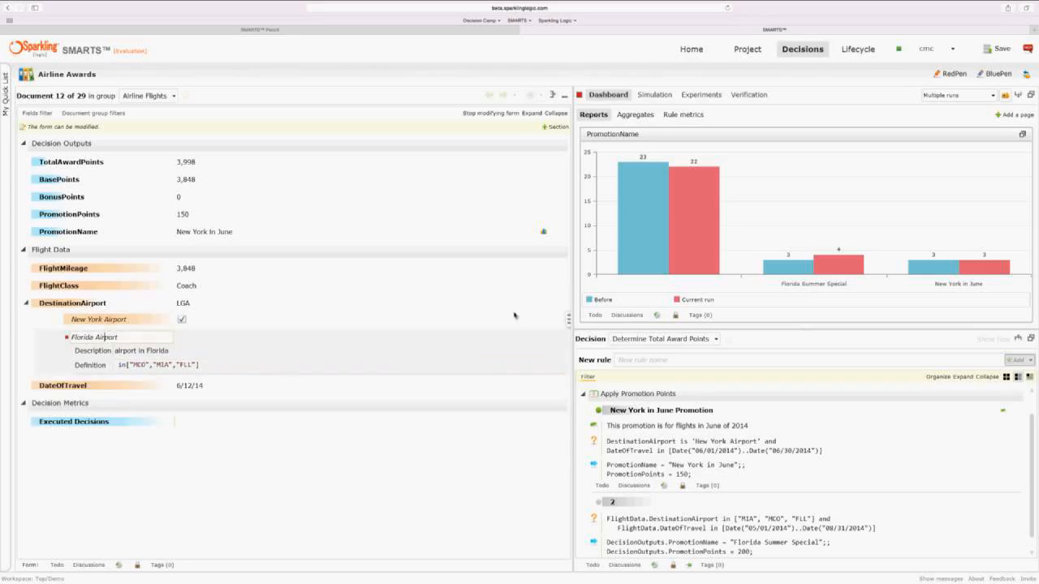
Show the New York Airport properties for reference and complete the Florida Airport definition as DestinationAirport in ["MCO","MIA","FLL"]
{"action": "left_click", "coordinate": [560, 319]}
{"action": "left_click", "coordinate": [522, 317]}
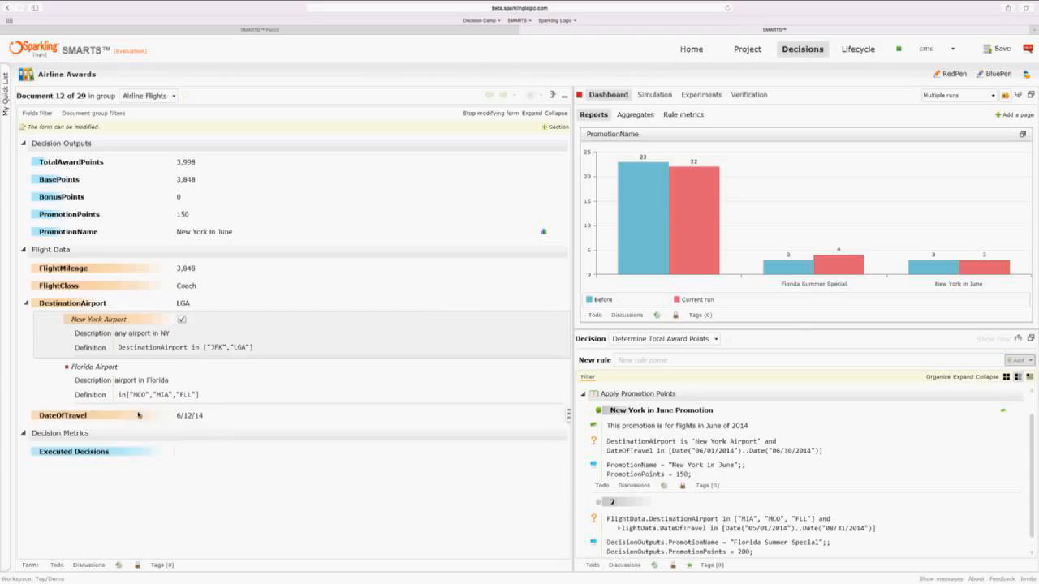
{"action": "left_click", "coordinate": [122, 395]}
{"action": "type", "text": "D"}
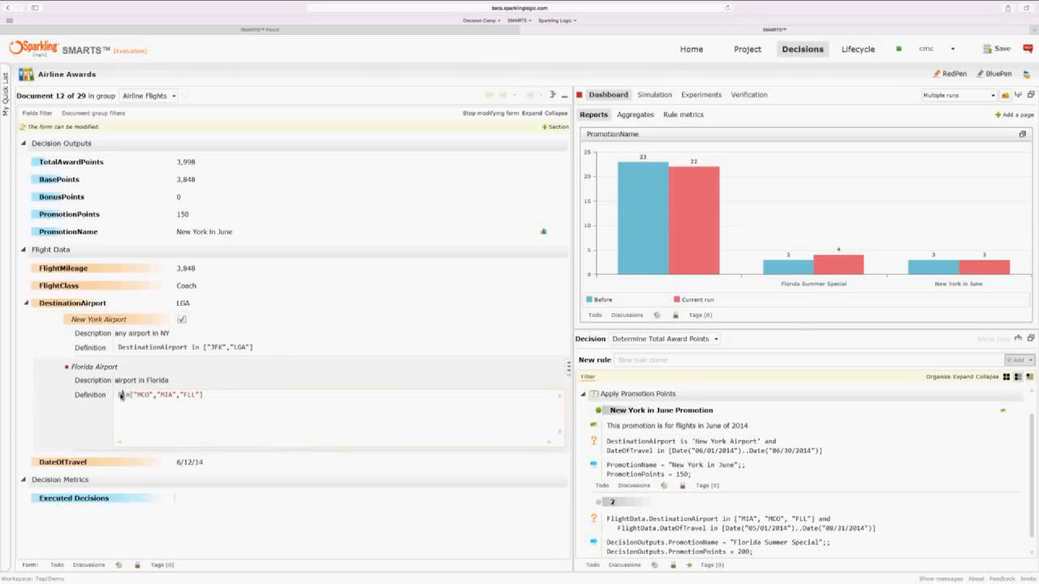
{"action": "type", "text": "es"}
{"action": "key", "text": "ctrl+space"}
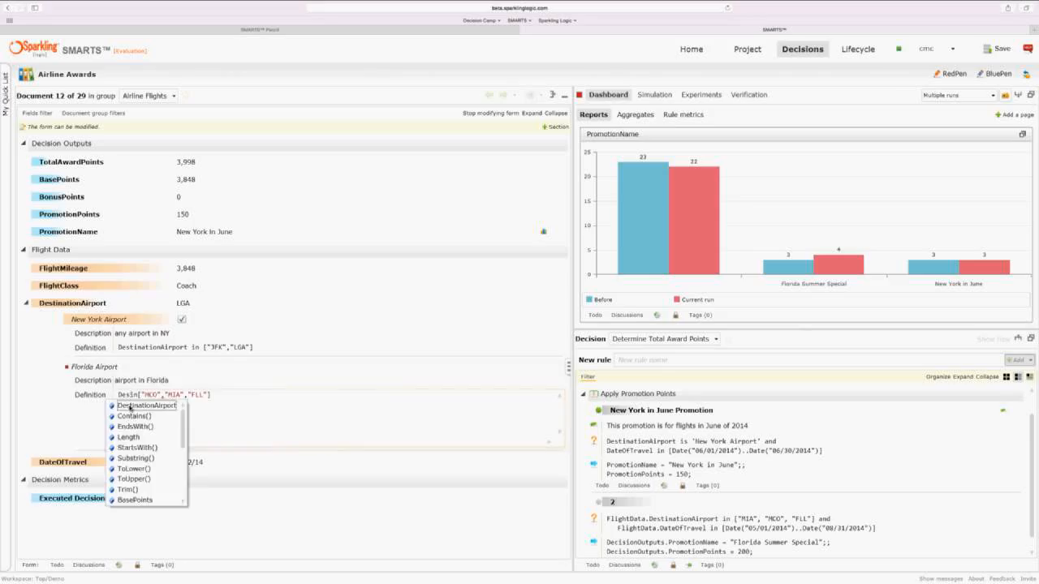
{"action": "left_click", "coordinate": [130, 408]}
{"action": "type", "text": "inationAirport in"}
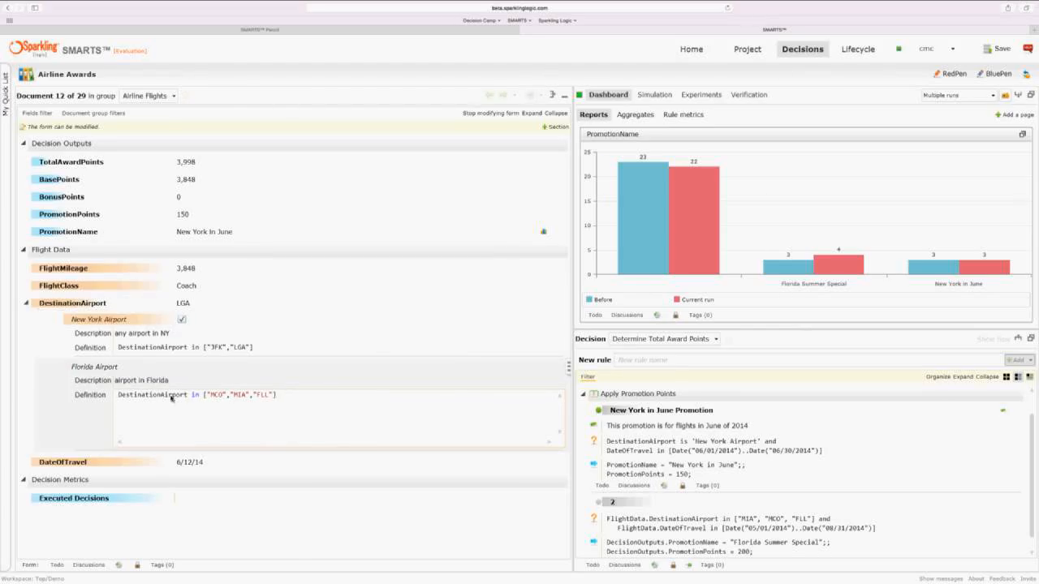
Hide the description and definition of the Florida Airport business term
{"action": "left_click", "coordinate": [569, 366]}
{"action": "left_click", "coordinate": [545, 366]}
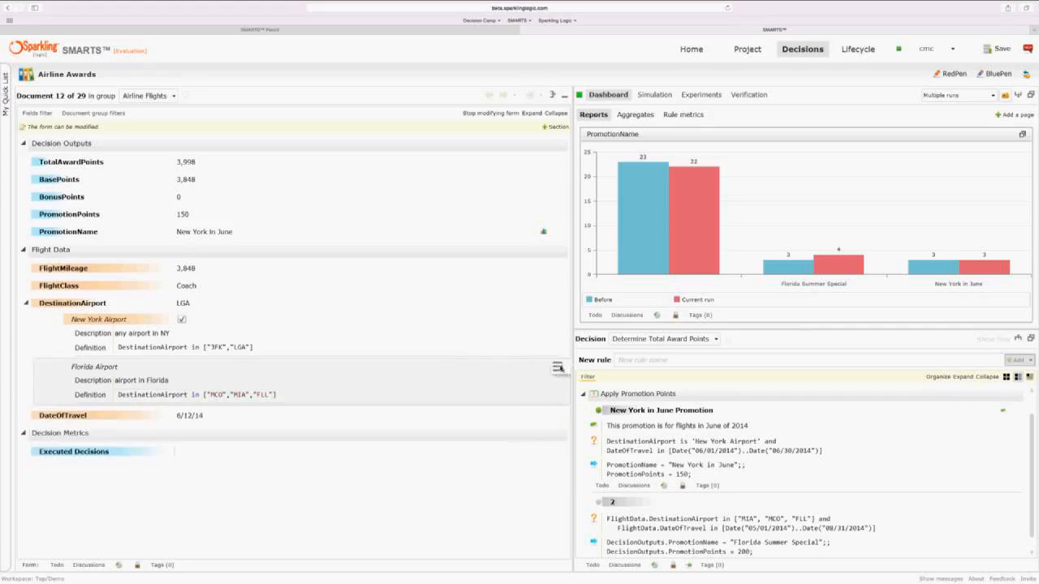
{"action": "left_click", "coordinate": [569, 367]}
{"action": "left_click", "coordinate": [537, 365]}
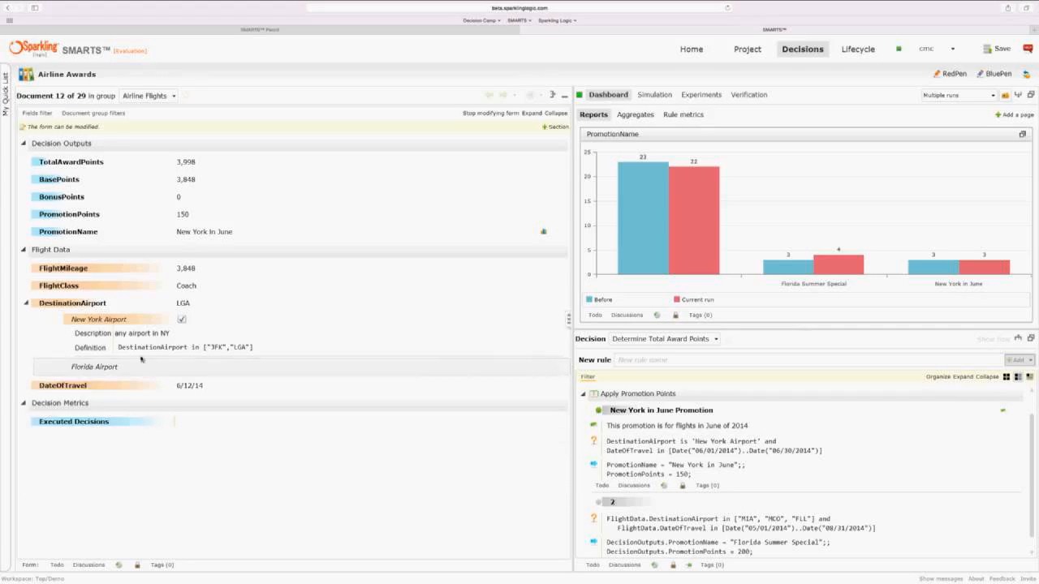
In rule 2, remove the FlightData prefix from DestinationAirport and replace its airport list condition with is 'Florida Airport'
{"action": "left_click", "coordinate": [747, 530]}
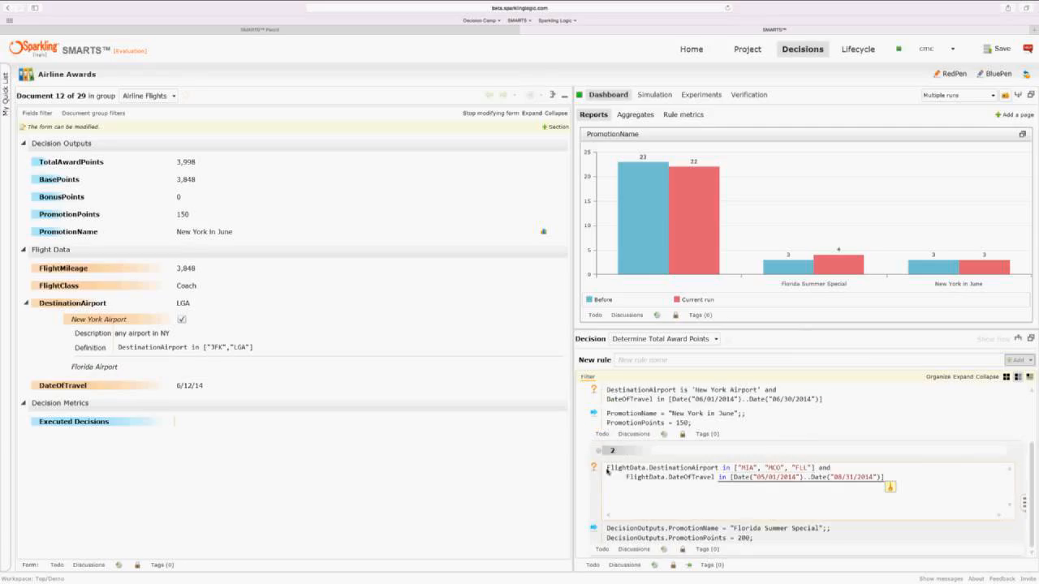
{"action": "left_click_drag", "start_coordinate": [608, 468], "coordinate": [650, 468]}
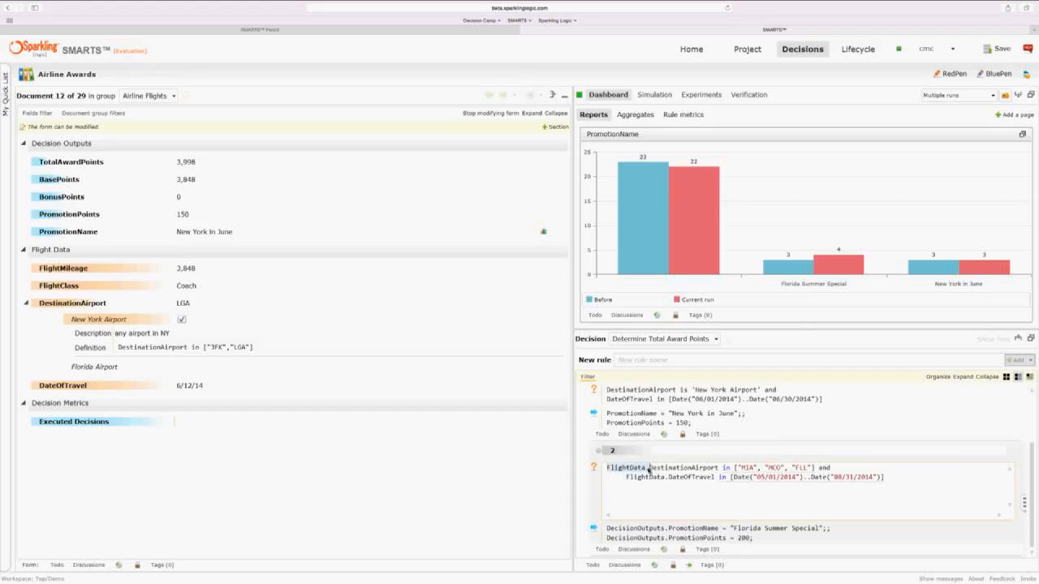
{"action": "key", "text": "BackSpace"}
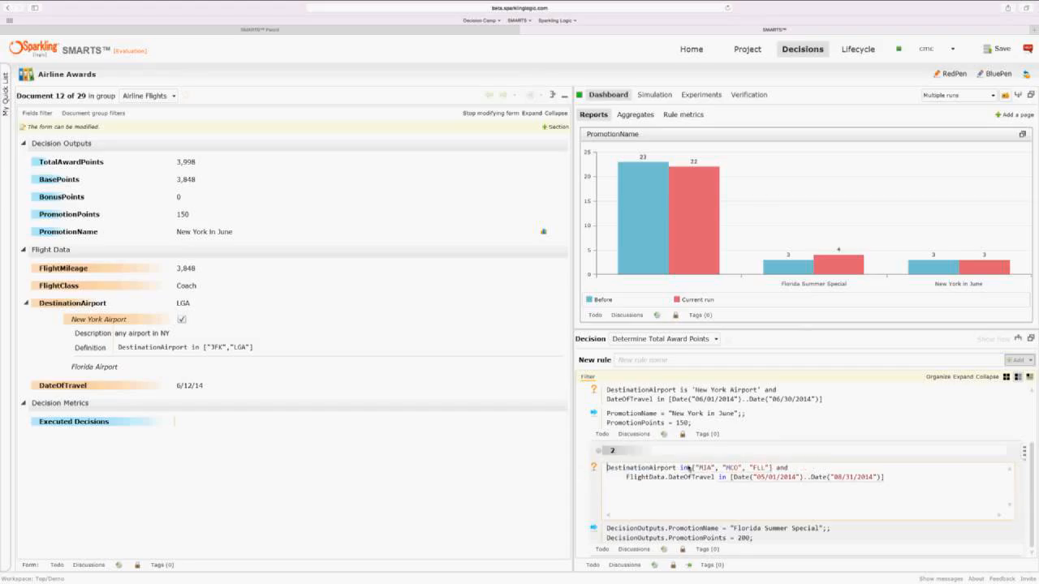
{"action": "left_click", "coordinate": [681, 468]}
{"action": "left_click_drag", "start_coordinate": [681, 469], "coordinate": [775, 471]}
{"action": "key", "text": "BackSpace"}
{"action": "type", "text": "is"}
{"action": "key", "text": "ctrl+space"}
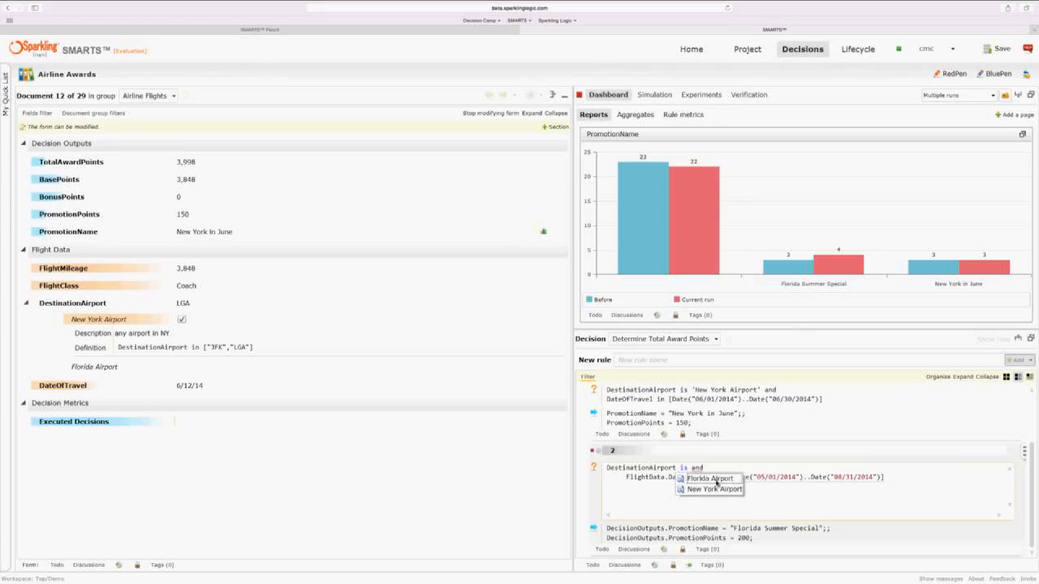
{"action": "left_click", "coordinate": [715, 479]}
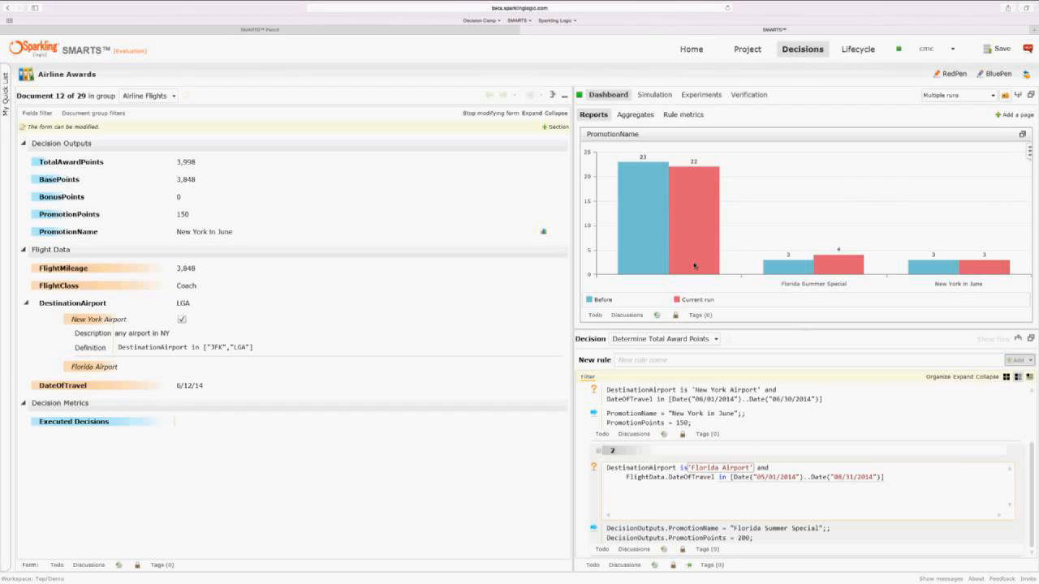
Switch from the full-screen browser to the desktop
{"action": "key", "text": "ctrl+Left"}
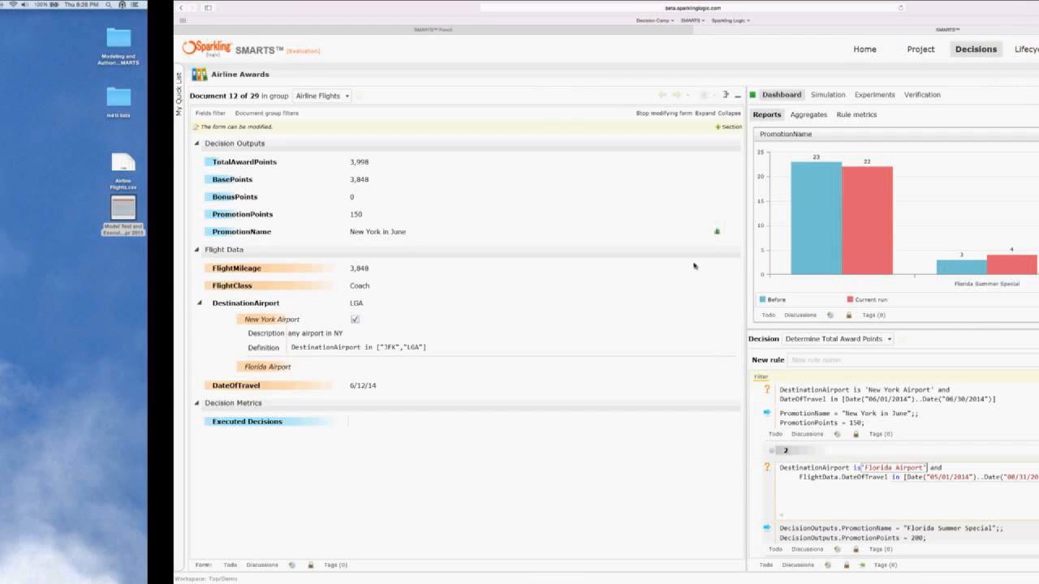